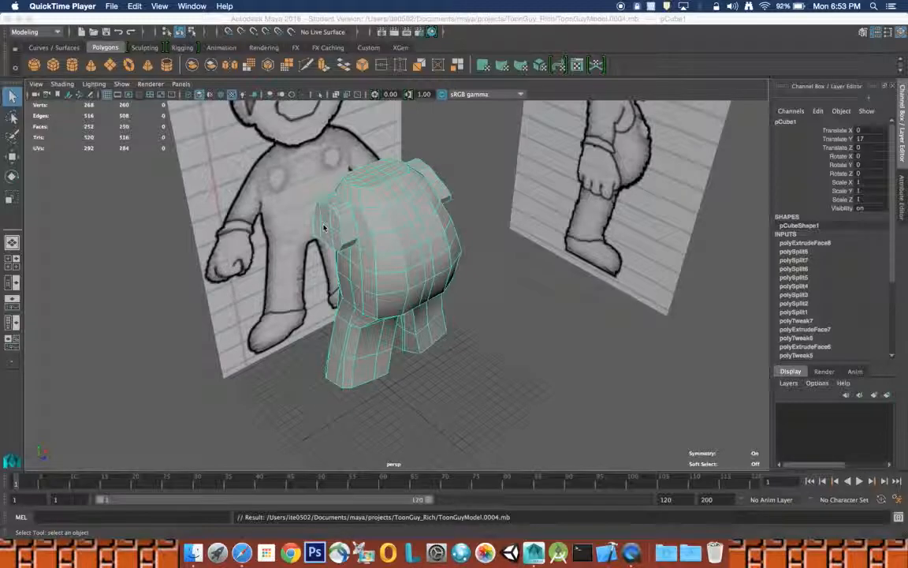
Switch the body mesh to face selection, select the faces at the arm ends and scale them flat along the X axis.
{"action": "right_click", "coordinate": [323, 227]}
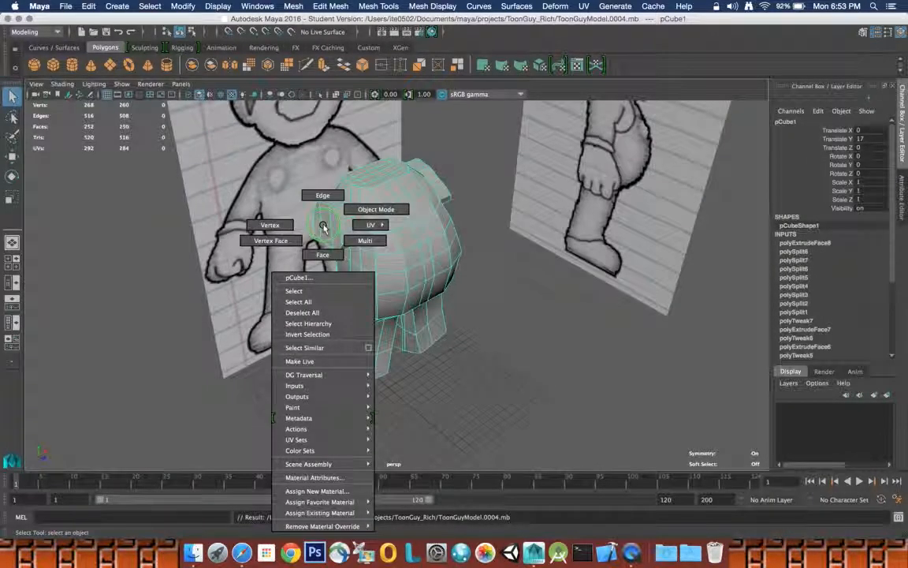
{"action": "left_click", "coordinate": [321, 254]}
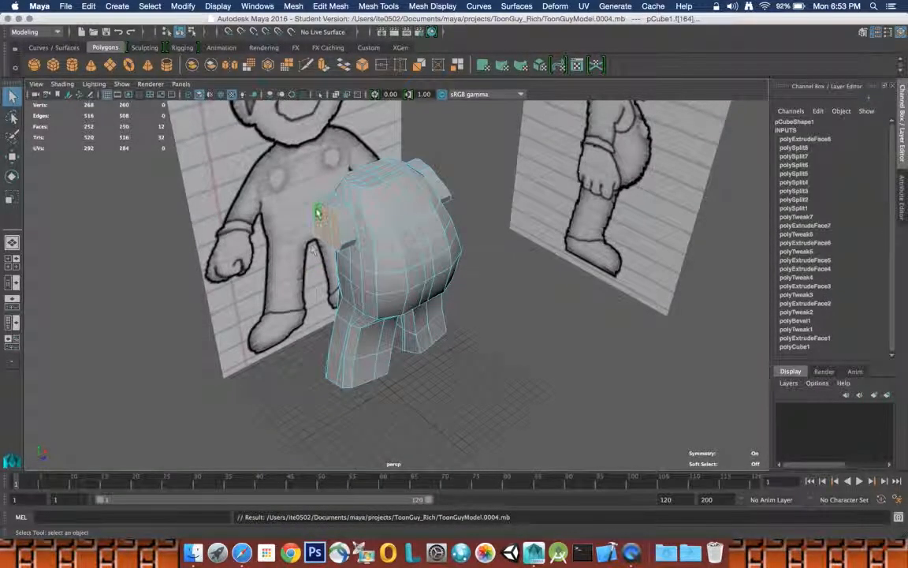
{"action": "left_click", "coordinate": [318, 215]}
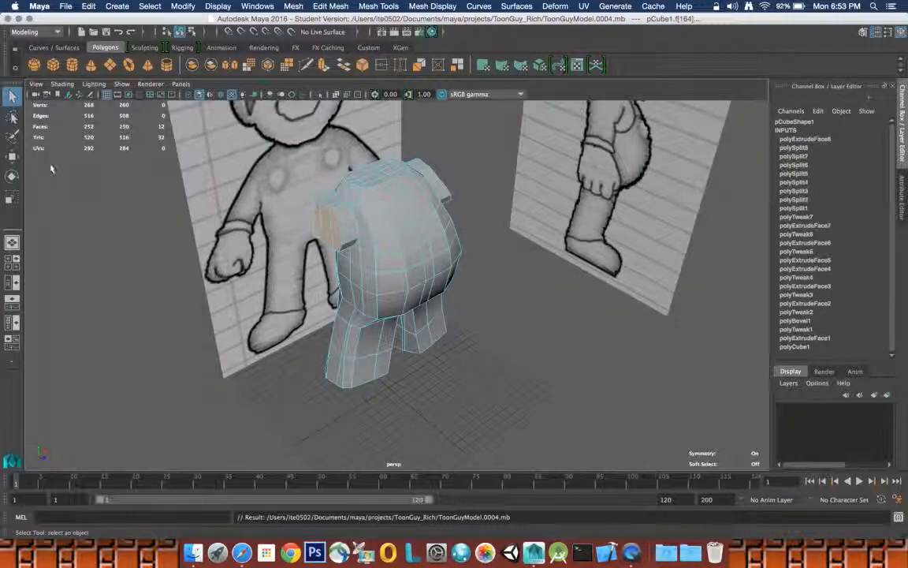
{"action": "left_click", "coordinate": [12, 196]}
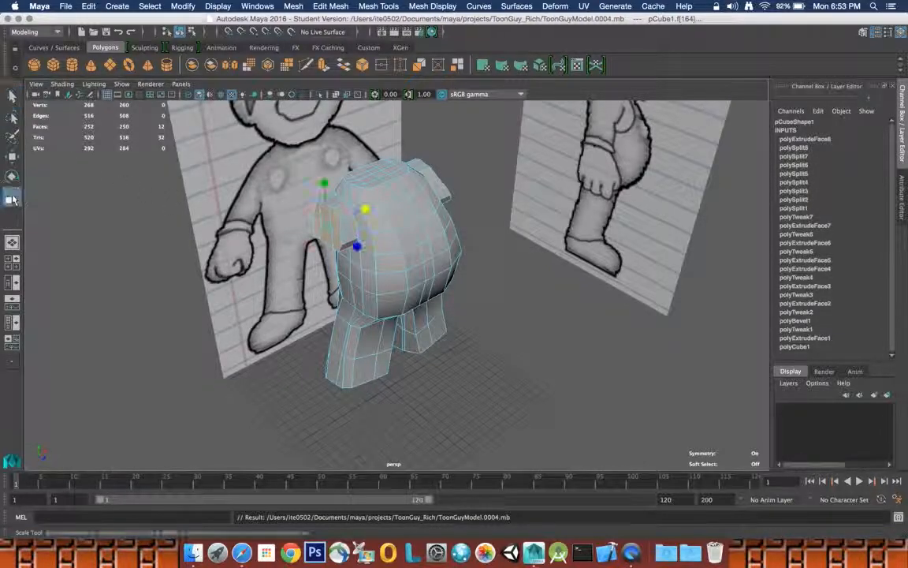
{"action": "key", "text": "space"}
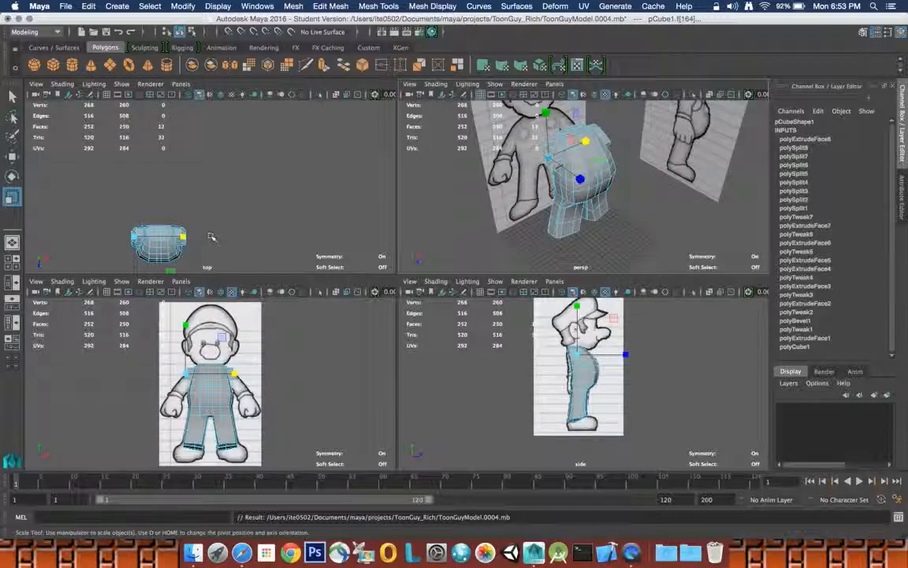
{"action": "left_click_drag", "start_coordinate": [185, 239], "coordinate": [72, 250]}
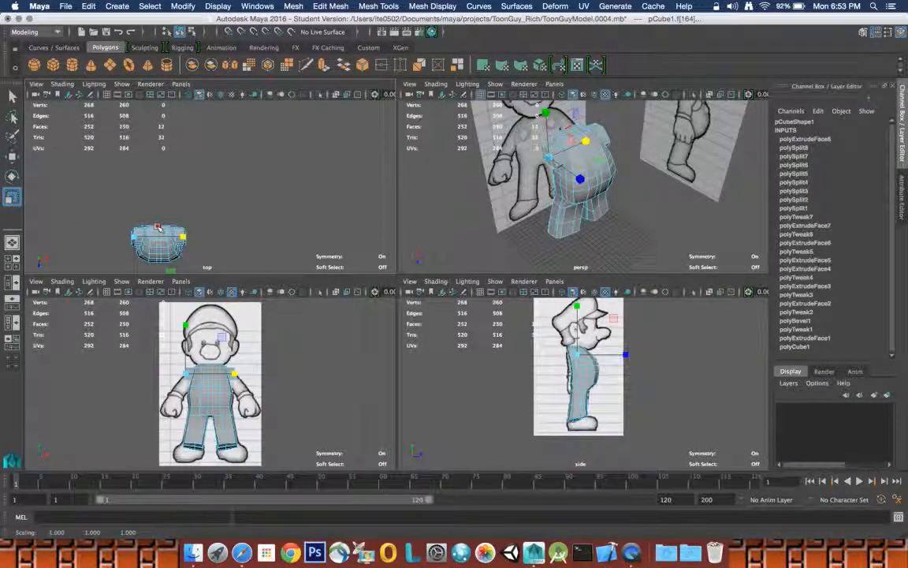
{"action": "key", "text": "f"}
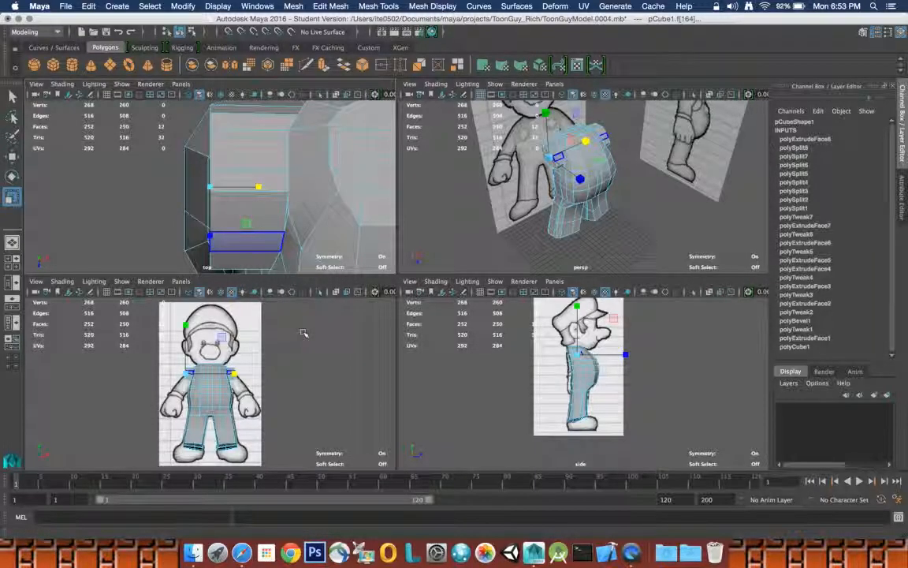
Undo the last two actions and check the arm ends against the front reference drawing.
{"action": "key", "text": "super+z"}
{"action": "key", "text": "super+z"}
{"action": "key", "text": "space"}
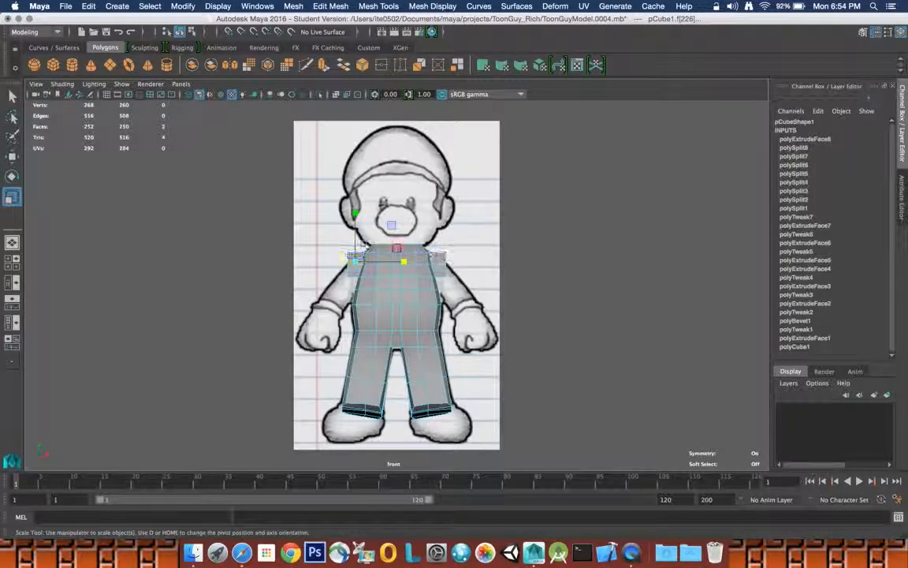
{"action": "key", "text": "space"}
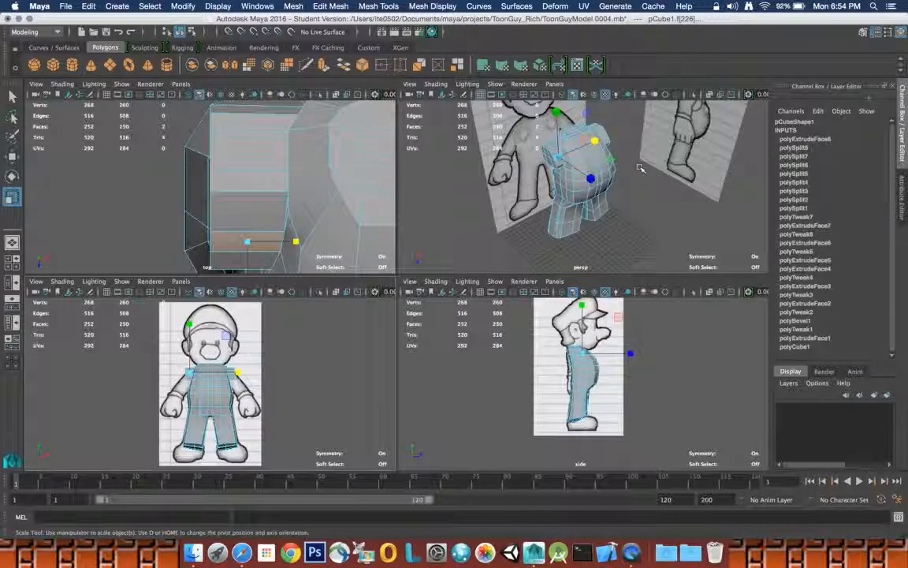
Reselect all the end faces of the arm stub with symmetry on in the perspective view.
{"action": "left_click", "coordinate": [12, 96]}
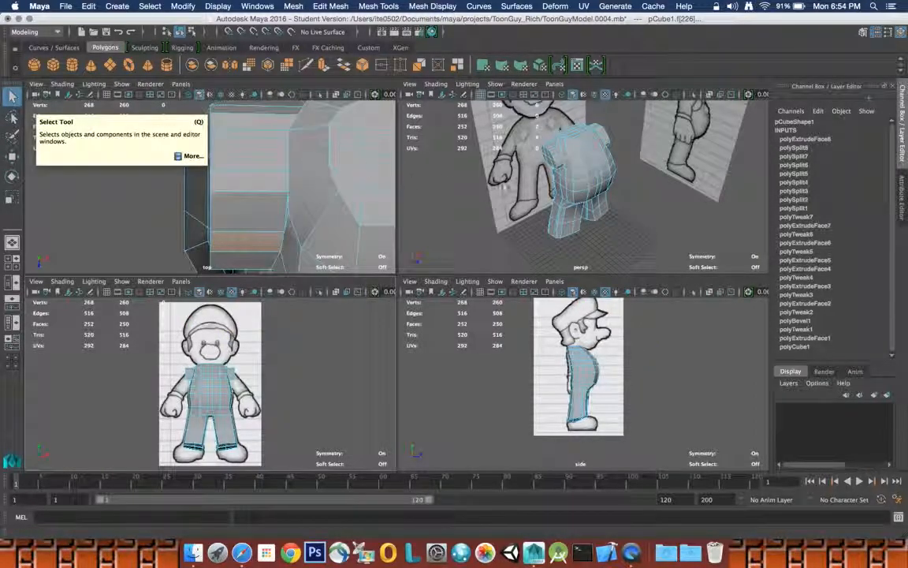
{"action": "left_click", "coordinate": [544, 159]}
{"action": "key", "text": "space"}
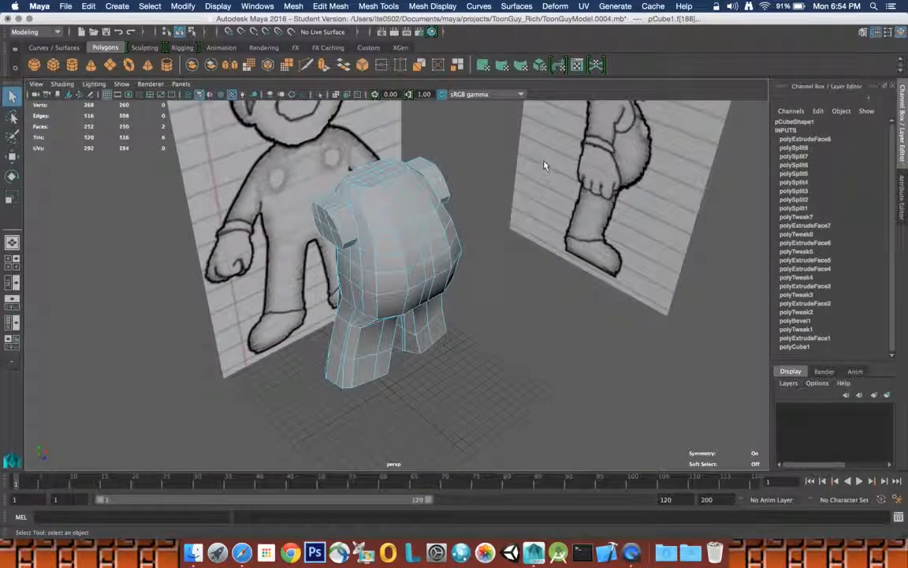
{"action": "left_click", "coordinate": [331, 221], "text": "shift"}
{"action": "left_click", "coordinate": [336, 235], "text": "shift"}
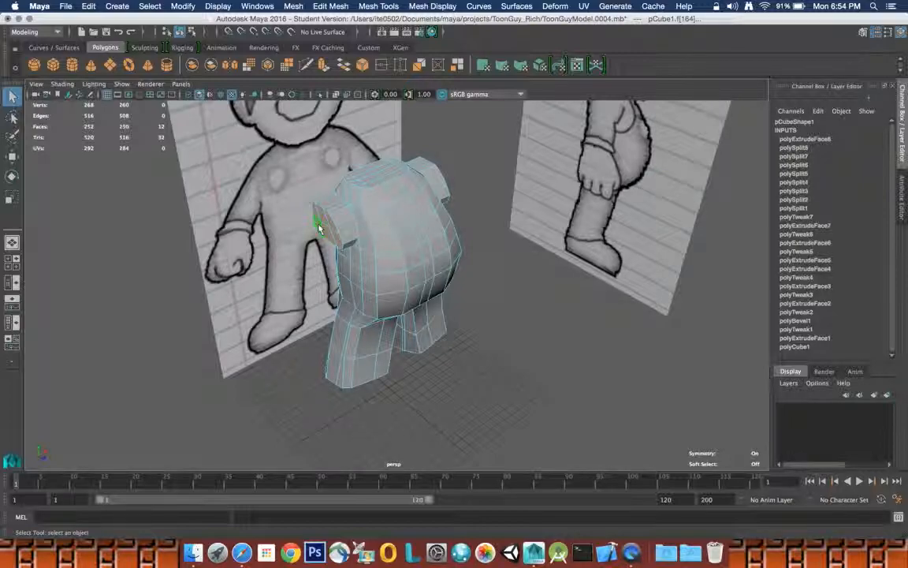
Move the selected end faces outward along the X axis to lengthen both arm stubs.
{"action": "left_click_drag", "start_coordinate": [358, 209], "coordinate": [338, 224], "text": "alt"}
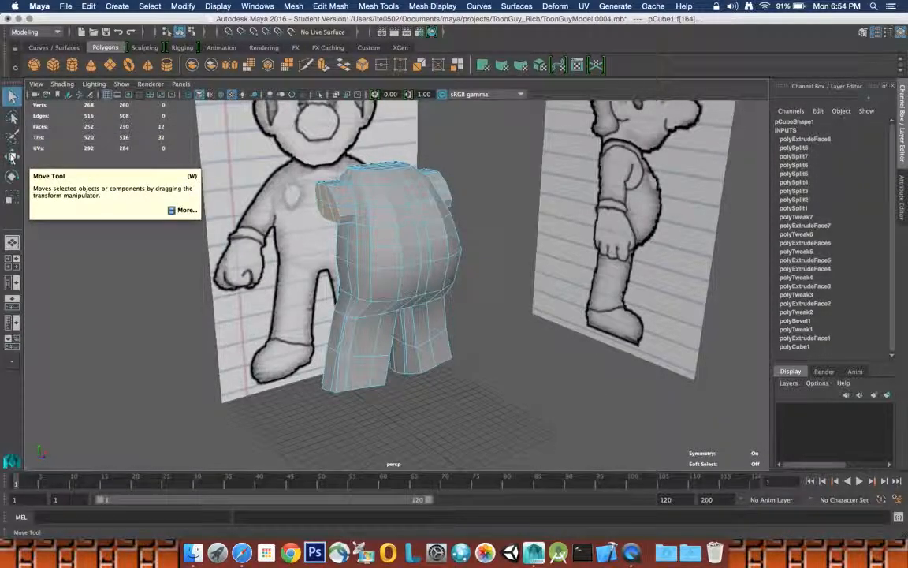
{"action": "left_click", "coordinate": [11, 155]}
{"action": "left_click_drag", "start_coordinate": [372, 198], "coordinate": [360, 200]}
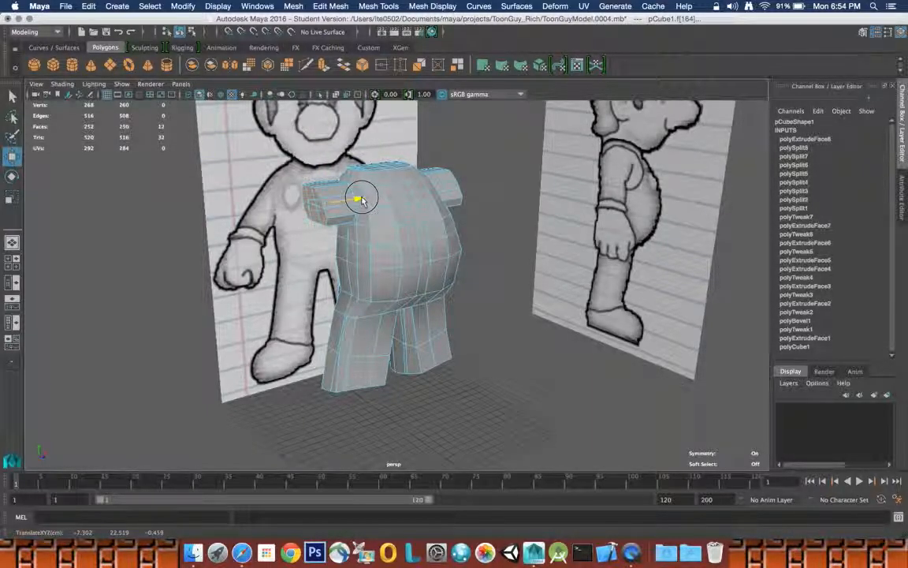
{"action": "left_click", "coordinate": [375, 196]}
Adjust the size of the arm end faces by scaling them together in Y and Z.
{"action": "left_click_drag", "start_coordinate": [377, 196], "coordinate": [410, 187], "text": "alt"}
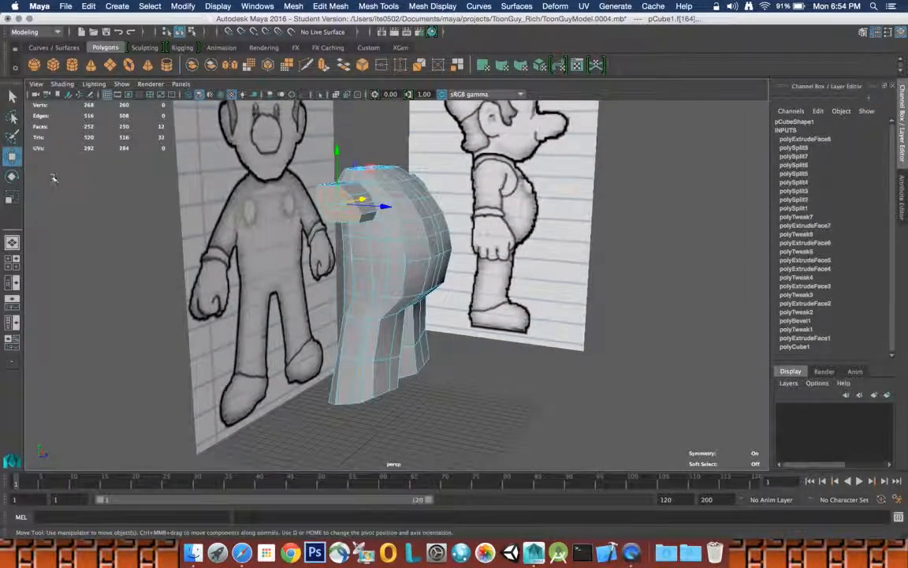
{"action": "key", "text": "r"}
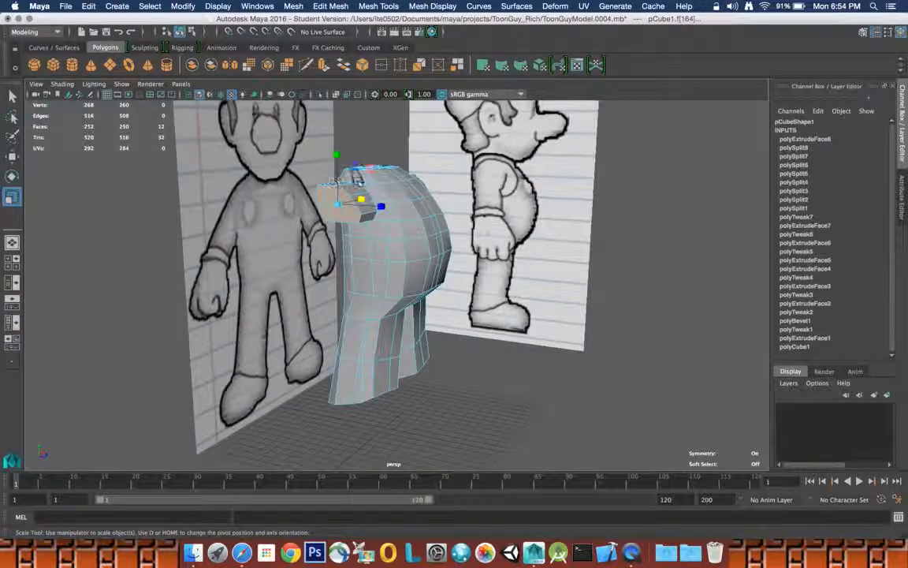
{"action": "left_click_drag", "start_coordinate": [371, 168], "coordinate": [368, 172]}
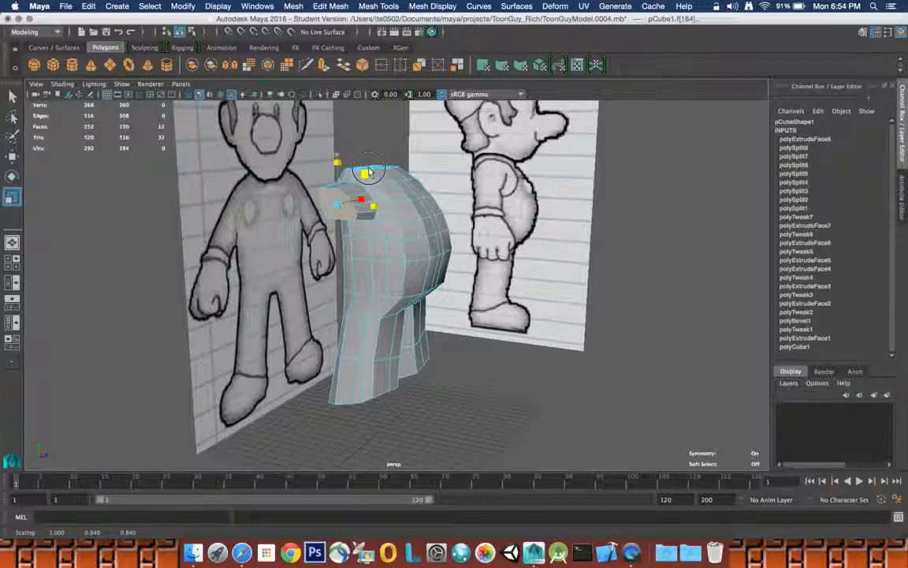
{"action": "left_click_drag", "start_coordinate": [369, 171], "coordinate": [372, 172]}
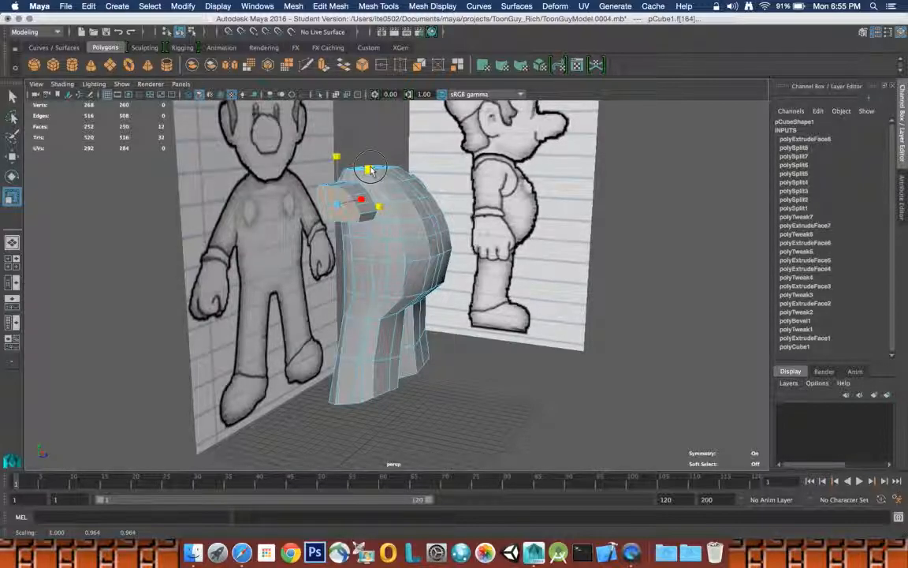
{"action": "mouse_move", "coordinate": [371, 170]}
{"action": "left_mouse_down"}
{"action": "mouse_move", "coordinate": [346, 183]}
{"action": "mouse_move", "coordinate": [373, 173]}
{"action": "left_mouse_up"}
{"action": "left_click_drag", "start_coordinate": [374, 173], "coordinate": [376, 172]}
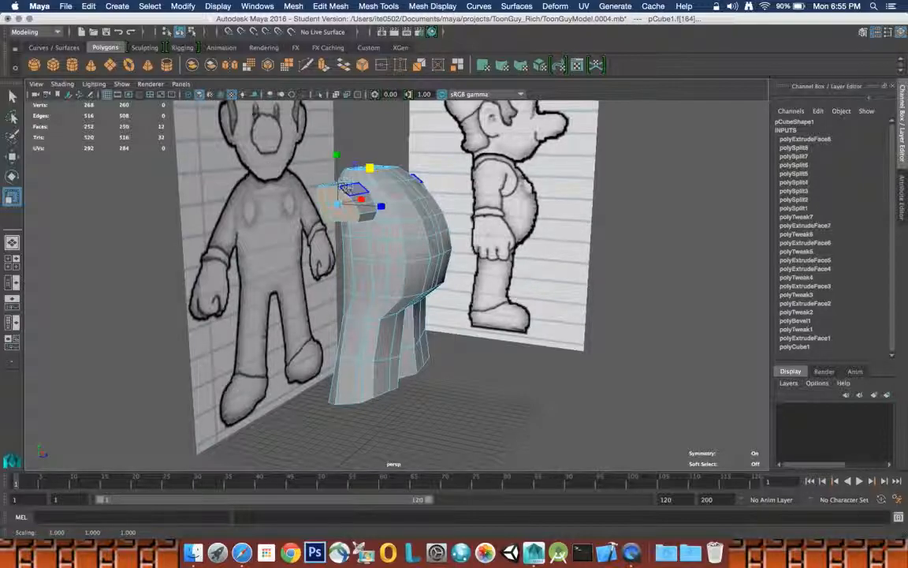
Extrude the arm end faces with a Thickness of 0 and a Local Translate Z of 1.5.
{"action": "left_click_drag", "start_coordinate": [379, 187], "coordinate": [357, 176], "text": "alt"}
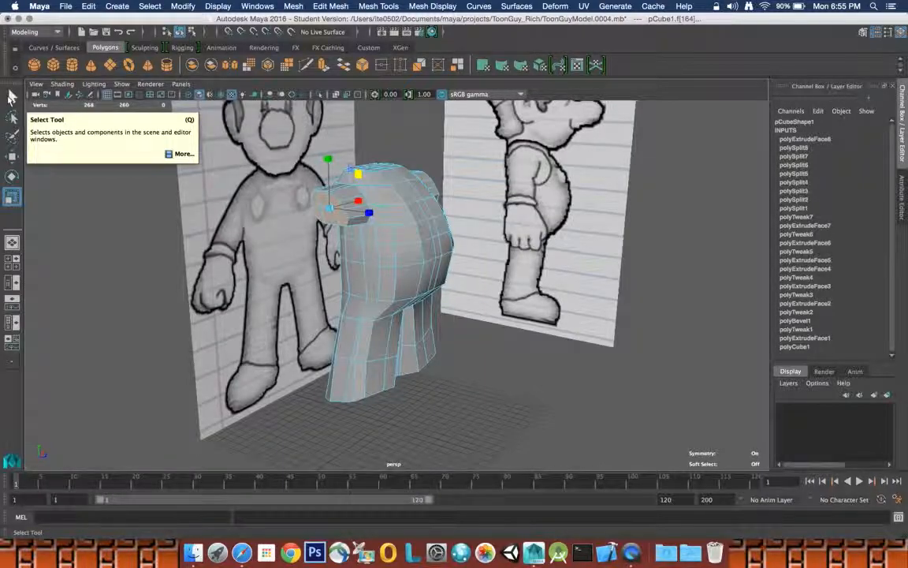
{"action": "left_click", "coordinate": [11, 96]}
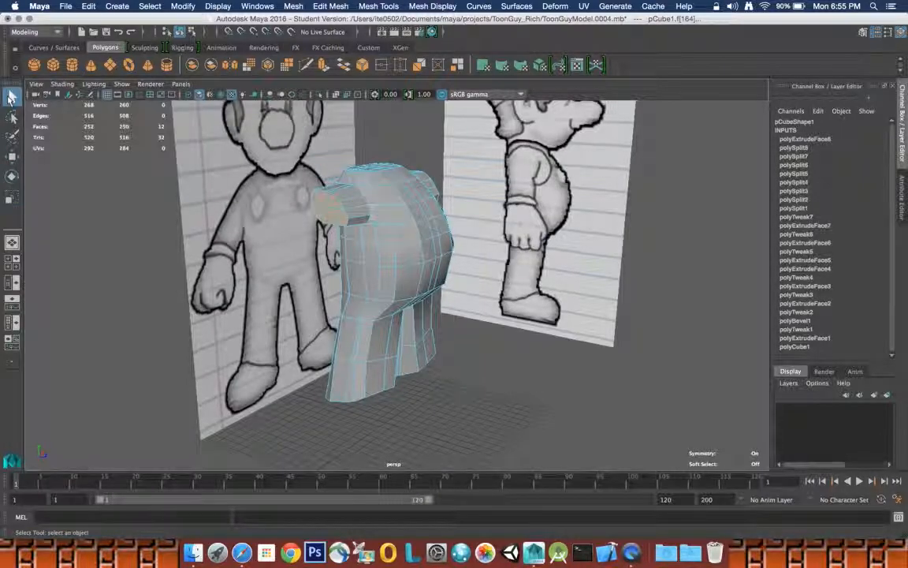
{"action": "left_click", "coordinate": [862, 33]}
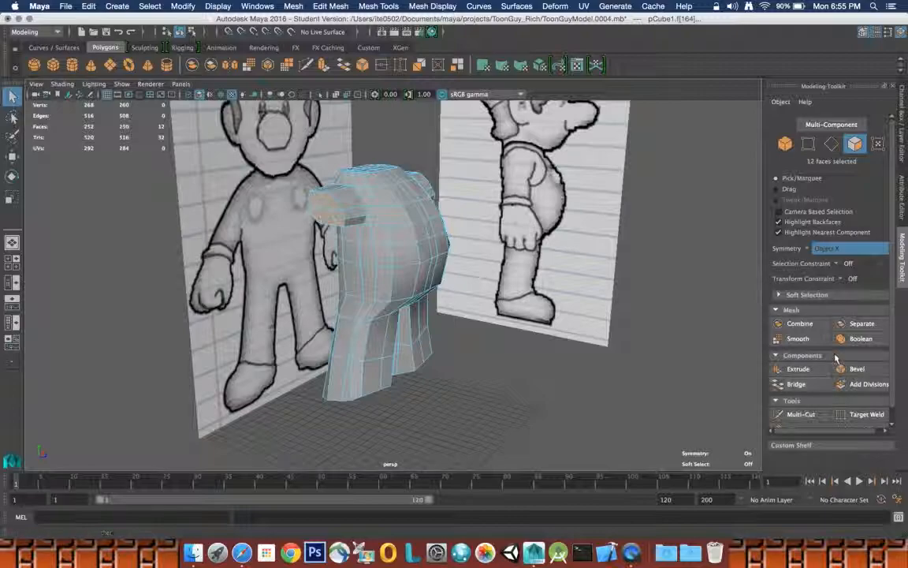
{"action": "left_click", "coordinate": [797, 369]}
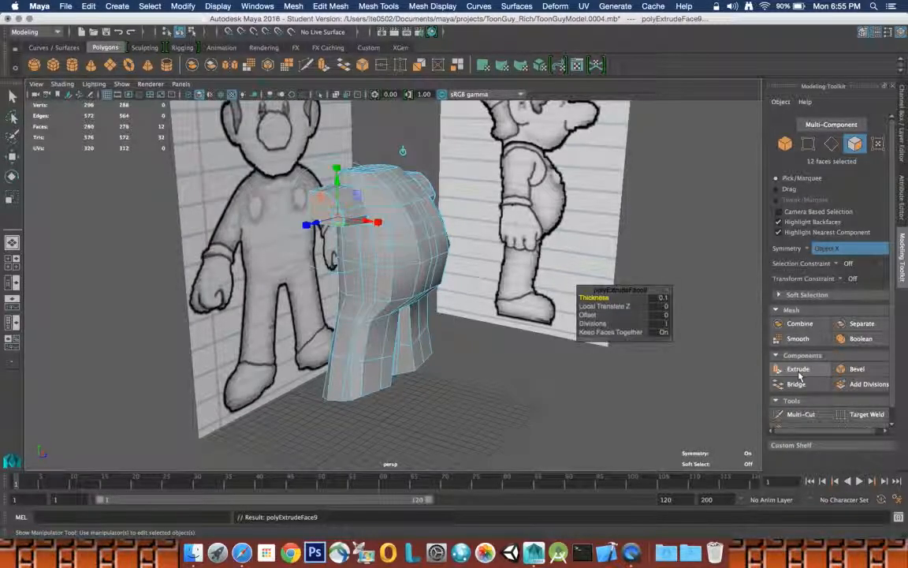
{"action": "left_click", "coordinate": [662, 298]}
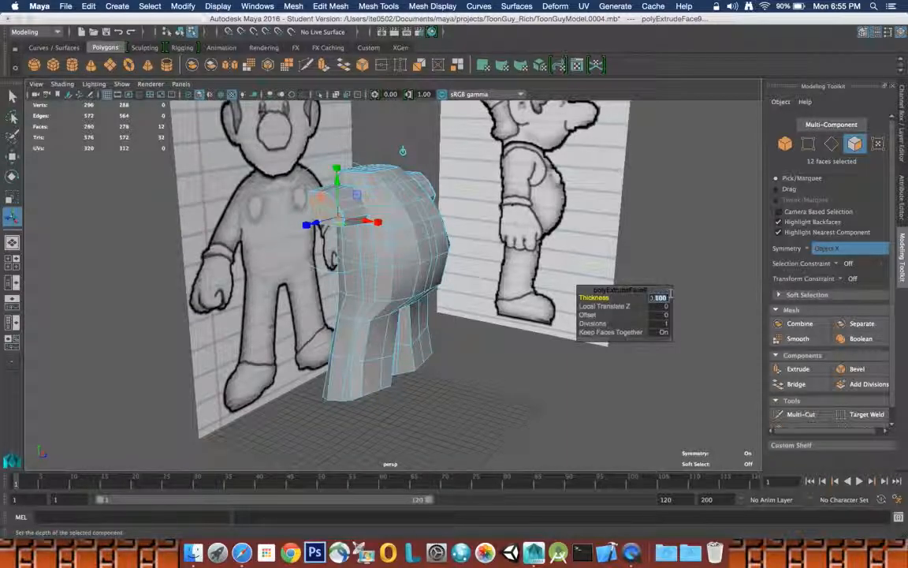
{"action": "type", "text": "0"}
{"action": "key", "text": "Tab"}
{"action": "type", "text": "1.5"}
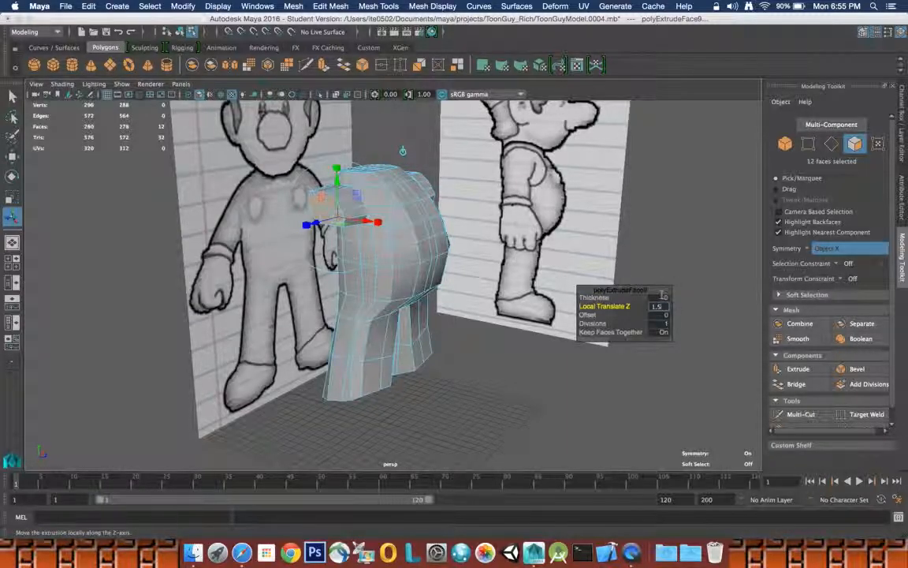
{"action": "key", "text": "Return"}
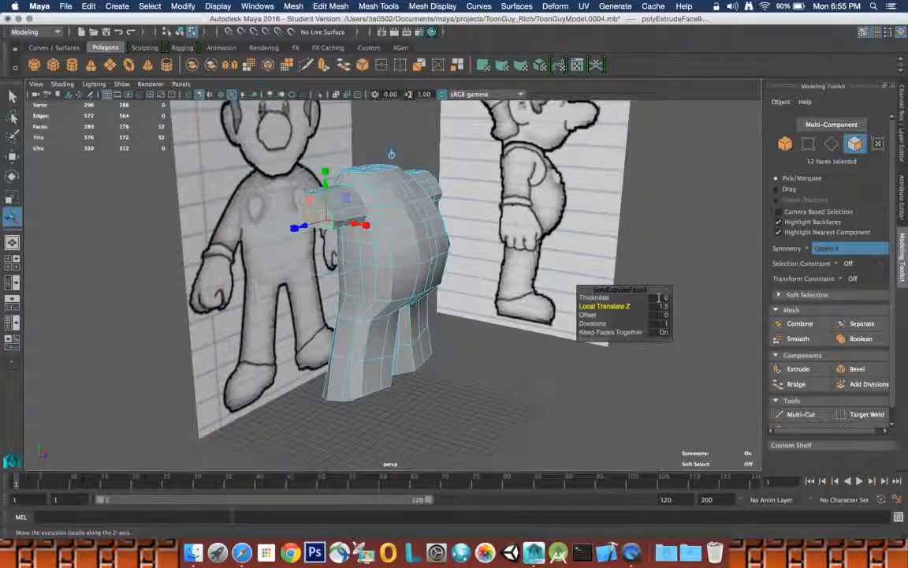
Set the arm extrusion's Local Translate Z to 0.5.
{"action": "left_click", "coordinate": [662, 297]}
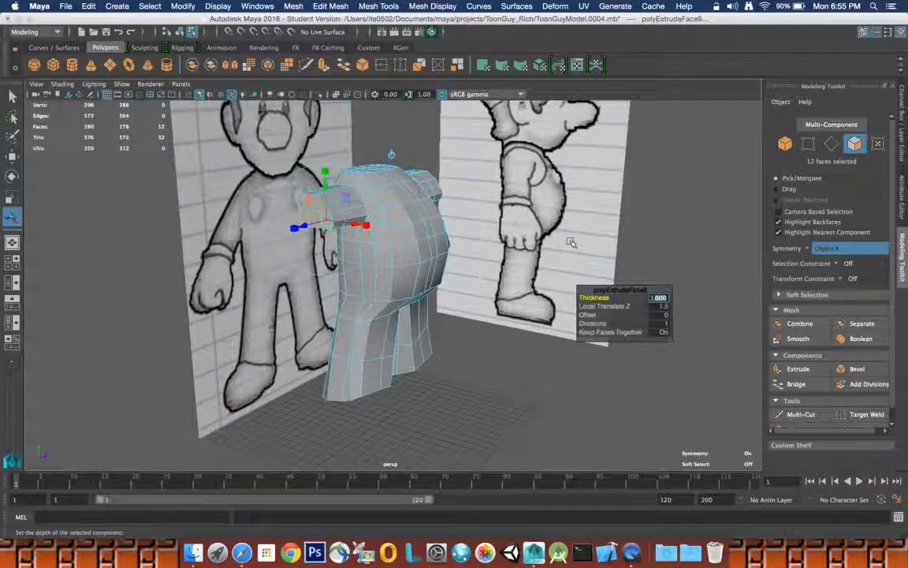
{"action": "left_click_drag", "start_coordinate": [567, 243], "coordinate": [490, 230]}
{"action": "left_click", "coordinate": [661, 306]}
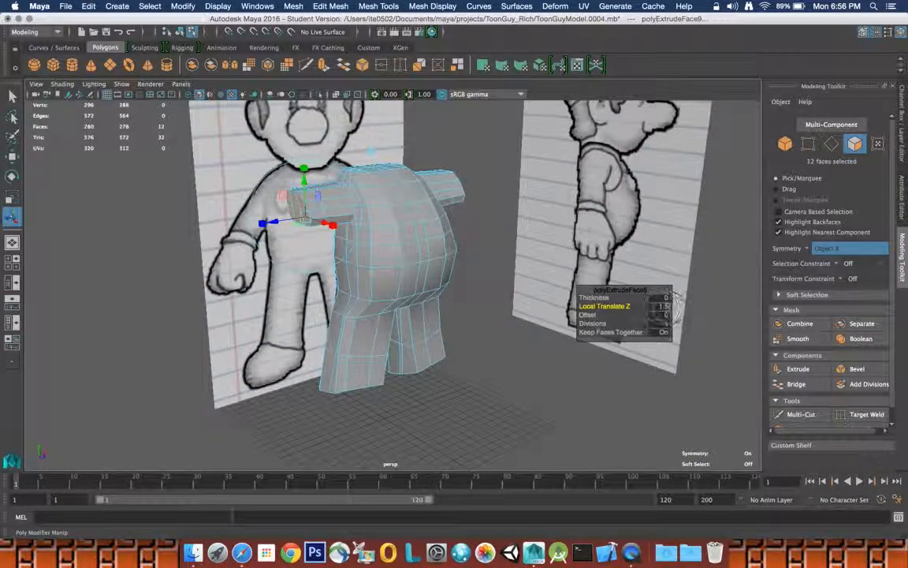
{"action": "left_click_drag", "start_coordinate": [669, 306], "coordinate": [653, 305]}
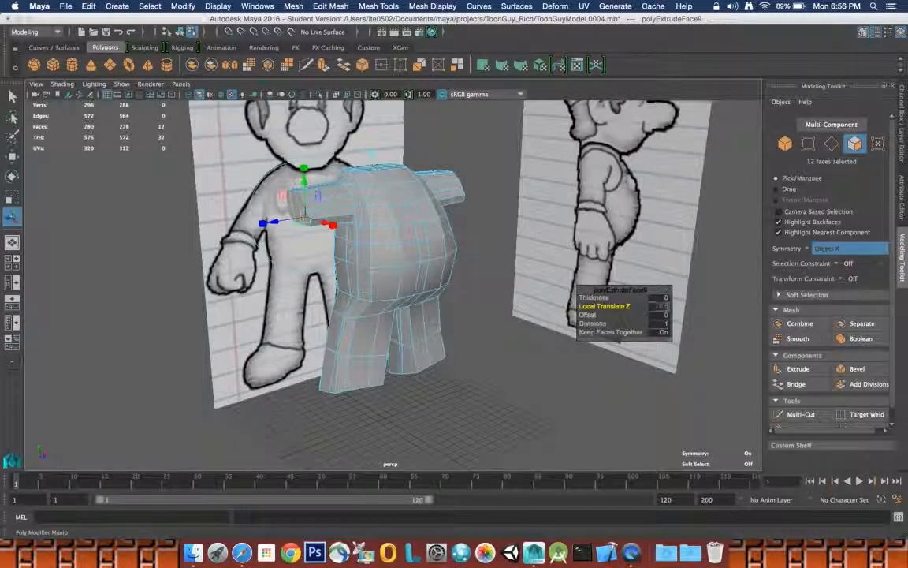
{"action": "key", "text": "Return"}
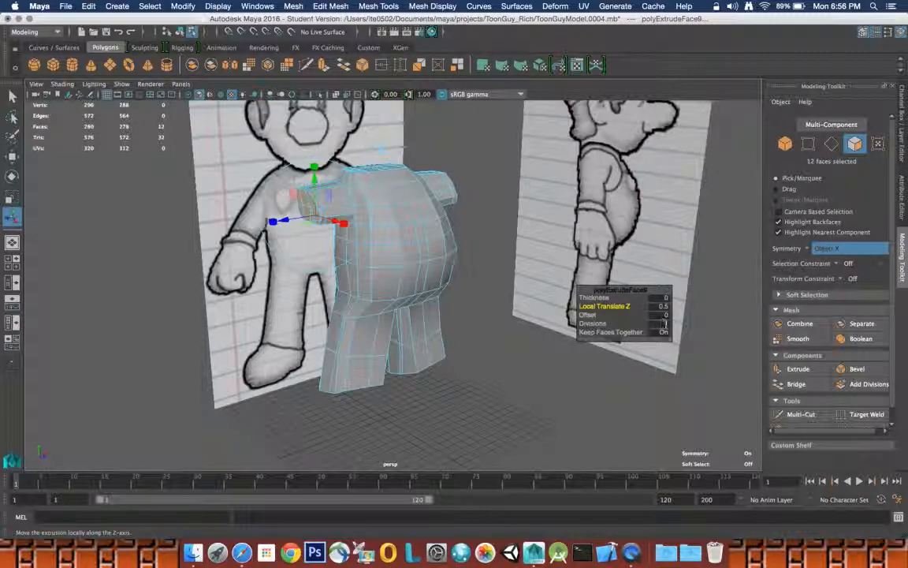
Try an edge offset on the arm extrusion and reset the Offset to 0.
{"action": "left_click", "coordinate": [659, 315]}
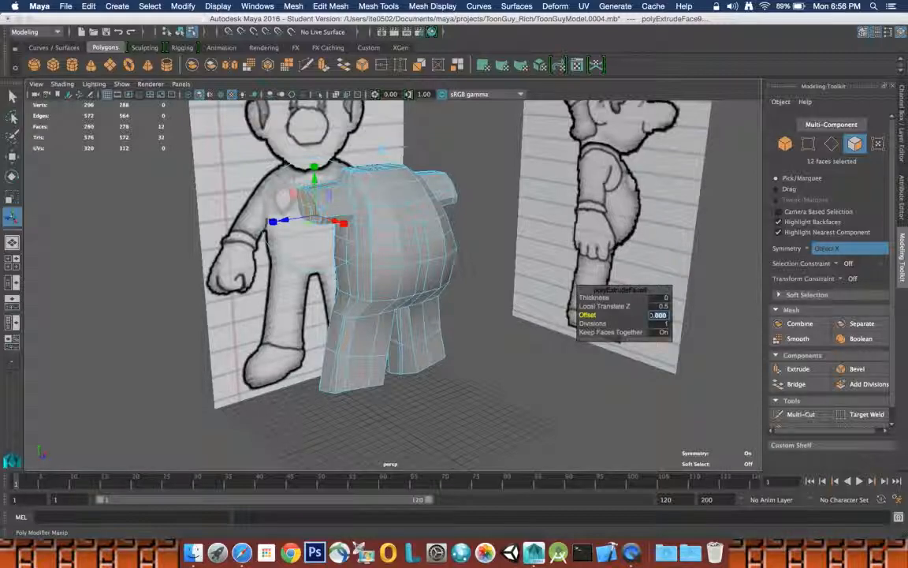
{"action": "key", "text": "Return"}
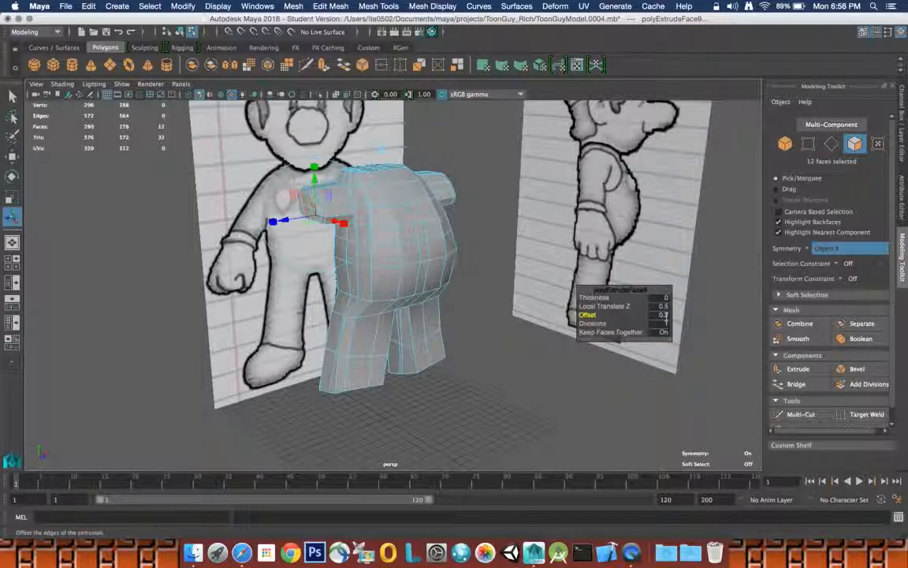
{"action": "left_click", "coordinate": [660, 315]}
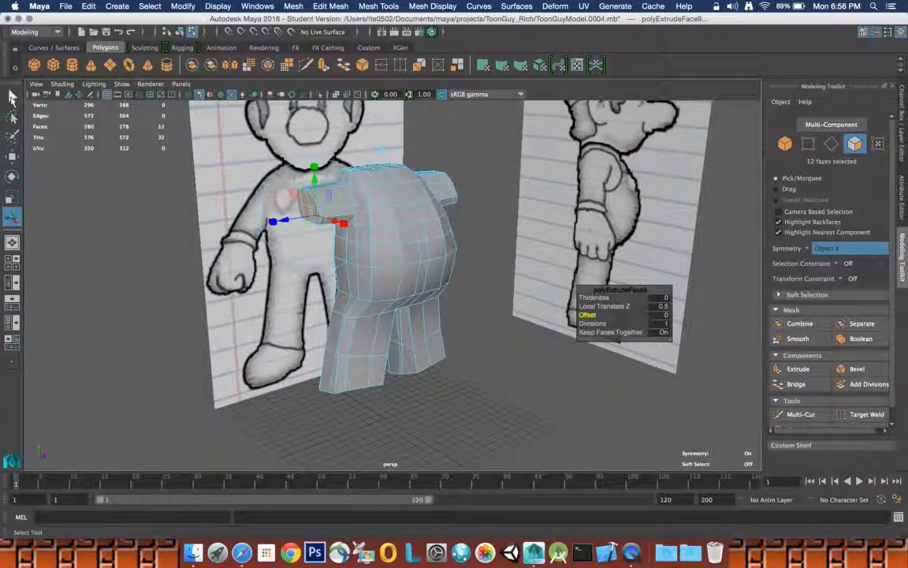
Extrude the arm end faces again with a Thickness of 0 and a Local Translate Z of 0.5.
{"action": "left_click", "coordinate": [12, 95]}
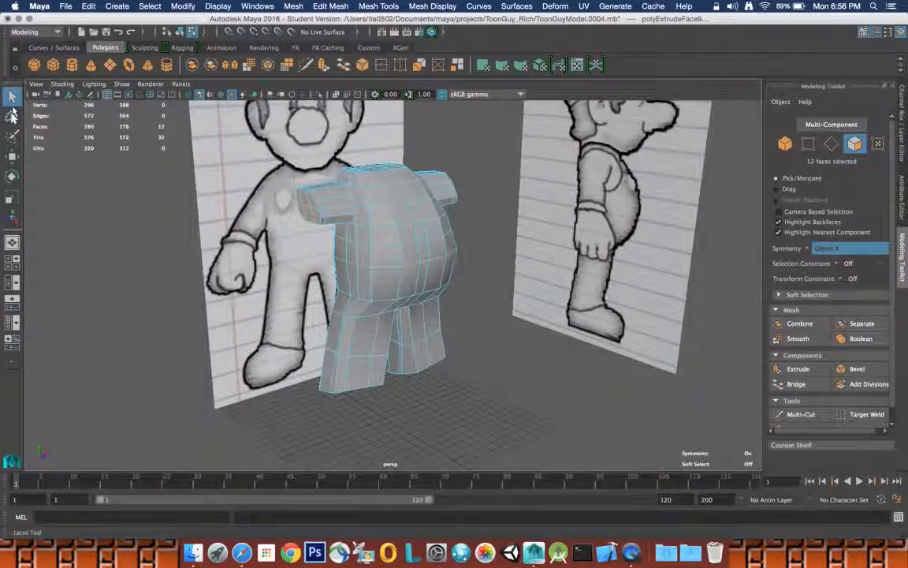
{"action": "left_click", "coordinate": [798, 369]}
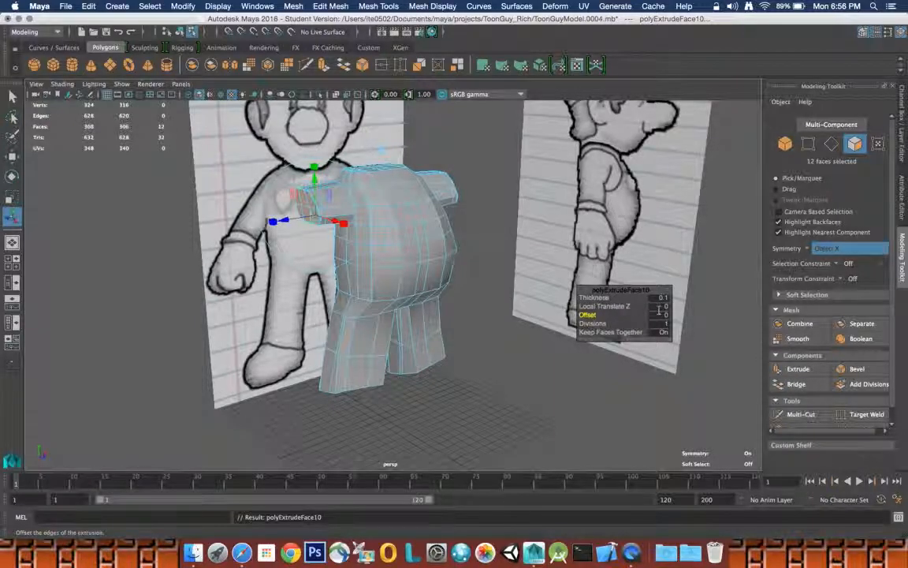
{"action": "left_click_drag", "start_coordinate": [667, 298], "coordinate": [654, 298]}
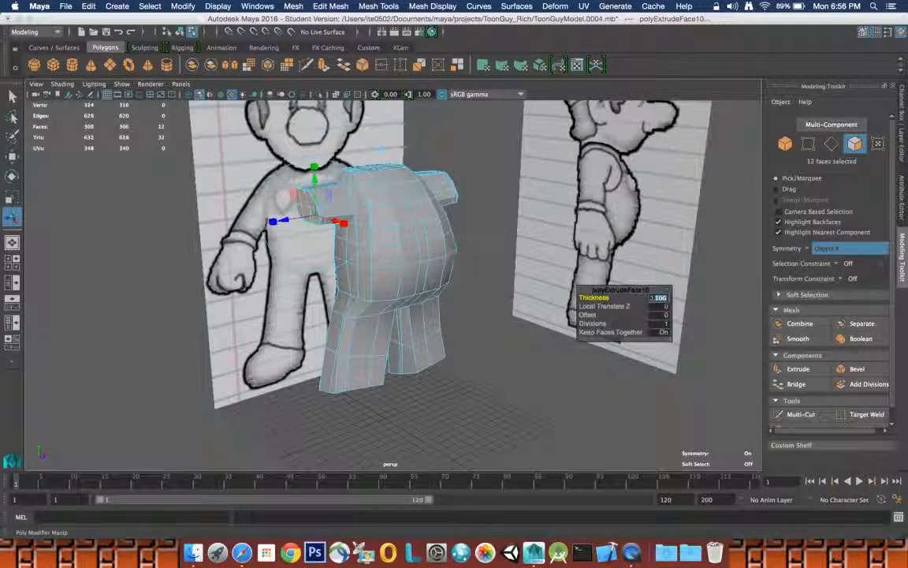
{"action": "type", "text": ".00"}
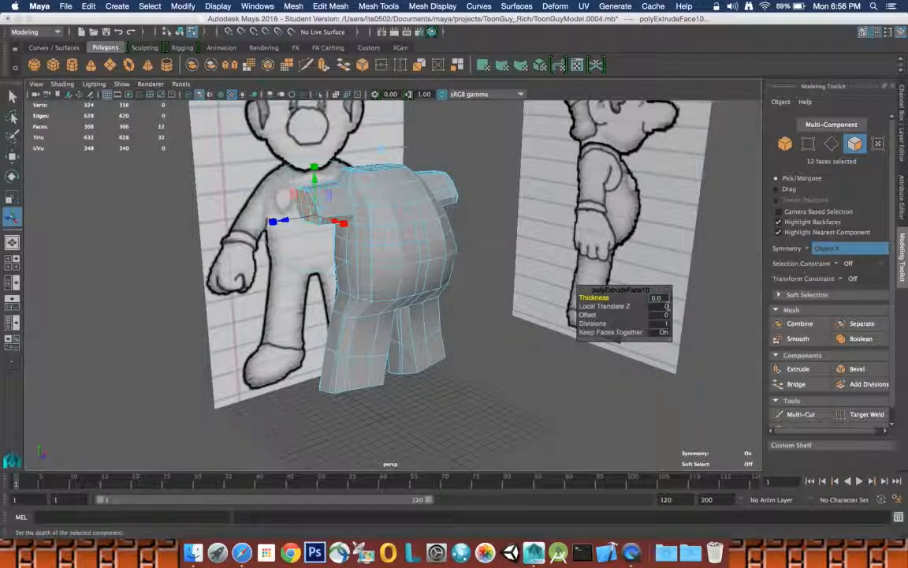
{"action": "key", "text": "Tab"}
{"action": "type", "text": ".5"}
{"action": "key", "text": "Return"}
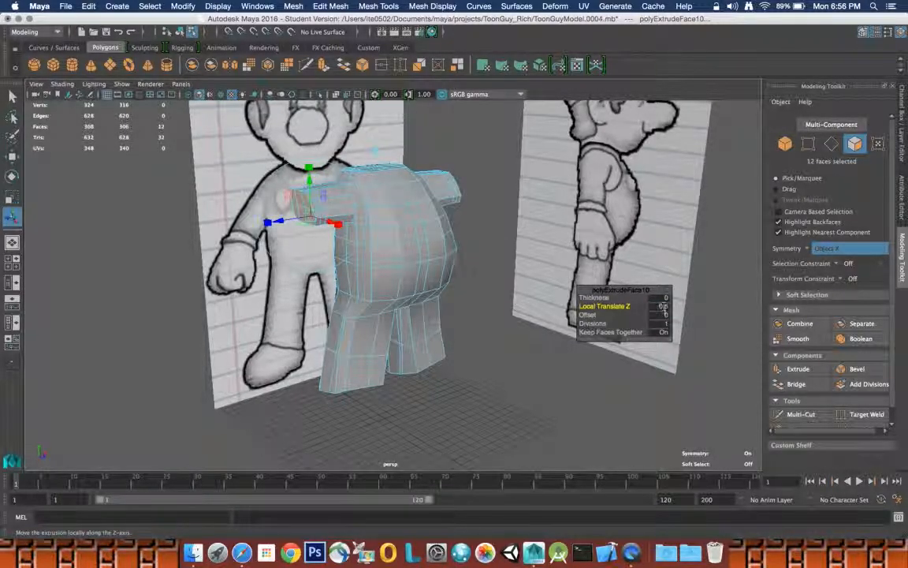
{"action": "left_click", "coordinate": [12, 95]}
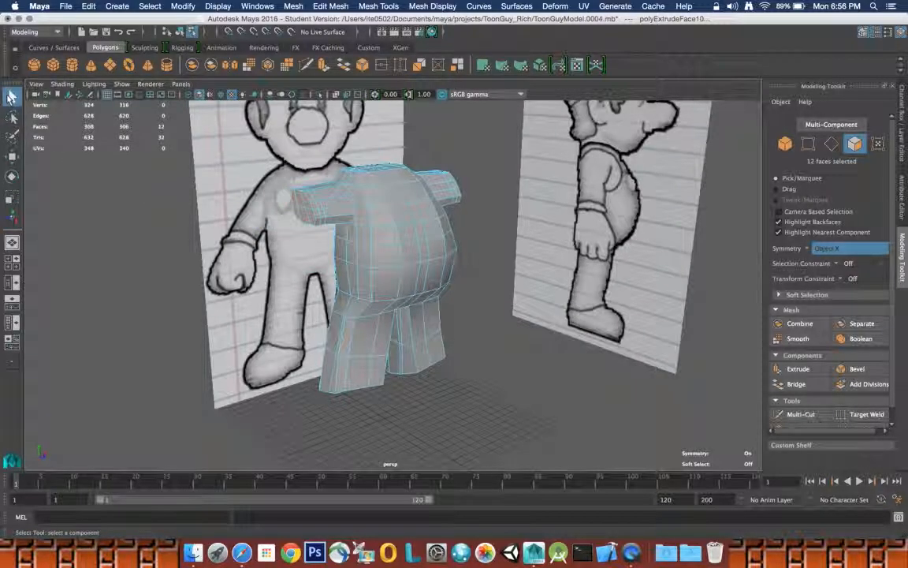
Extrude the arm end faces once more with a Thickness of 0 and a Local Translate Z of 1.5.
{"action": "left_click", "coordinate": [798, 368]}
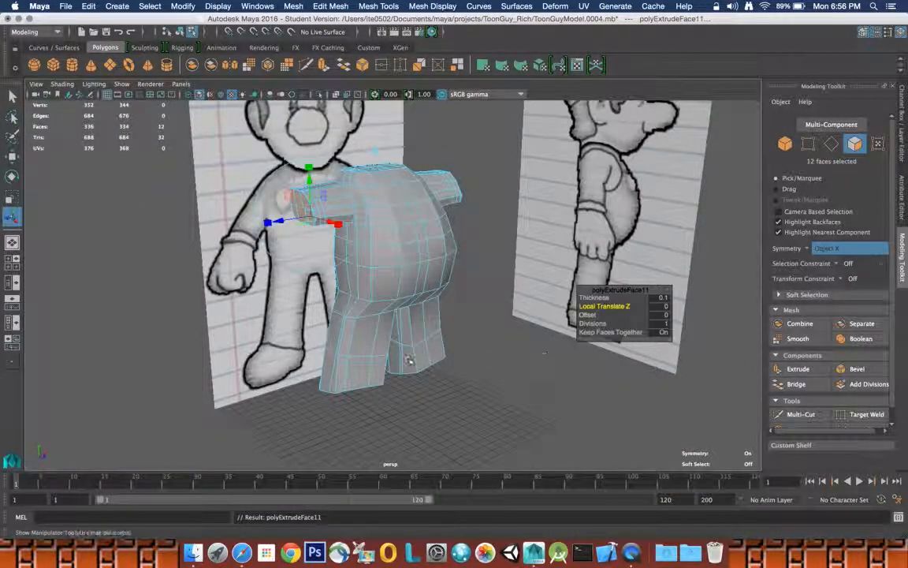
{"action": "left_click", "coordinate": [659, 298]}
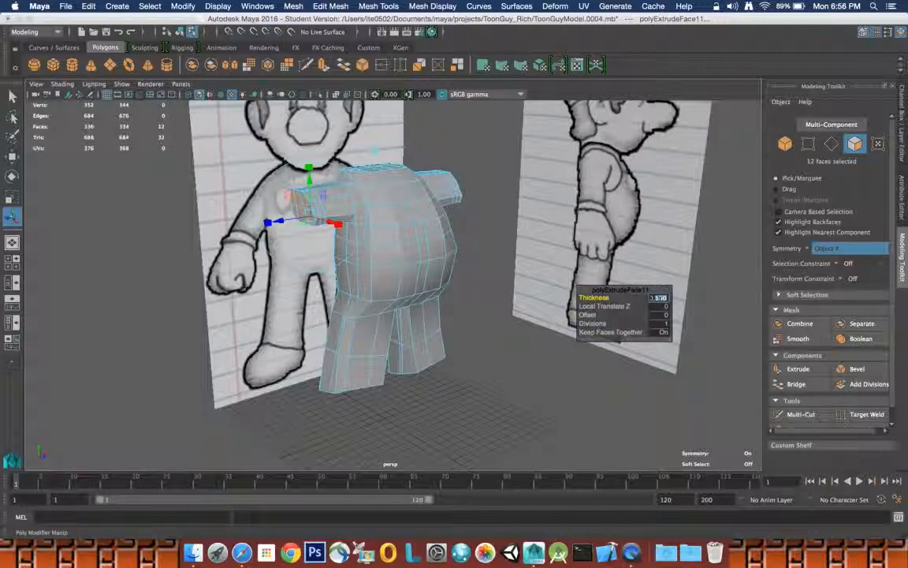
{"action": "left_click", "coordinate": [663, 306]}
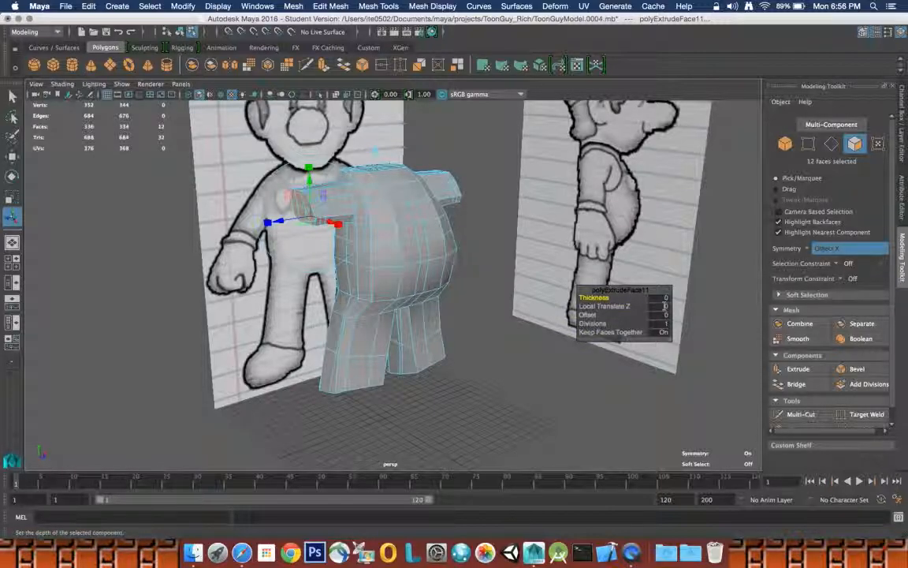
{"action": "left_click", "coordinate": [660, 306]}
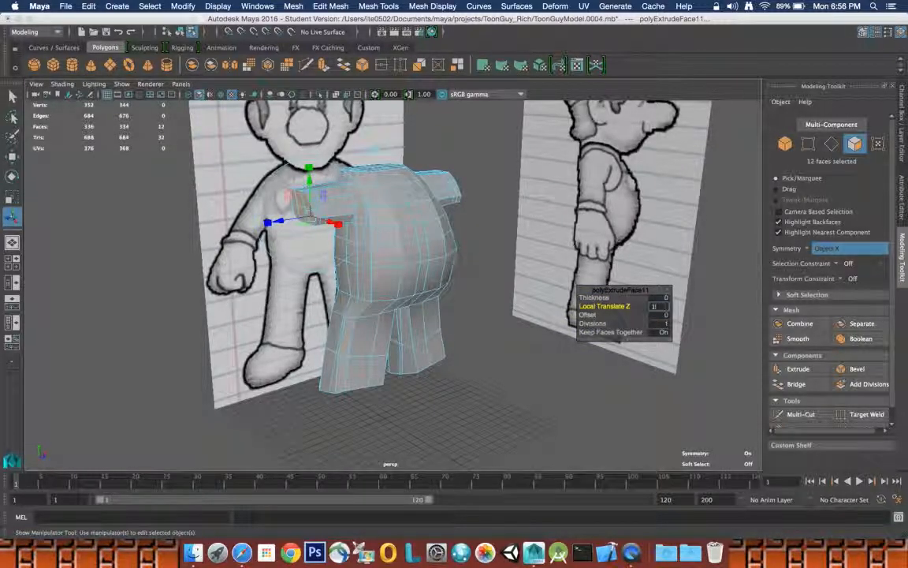
{"action": "key", "text": "Return"}
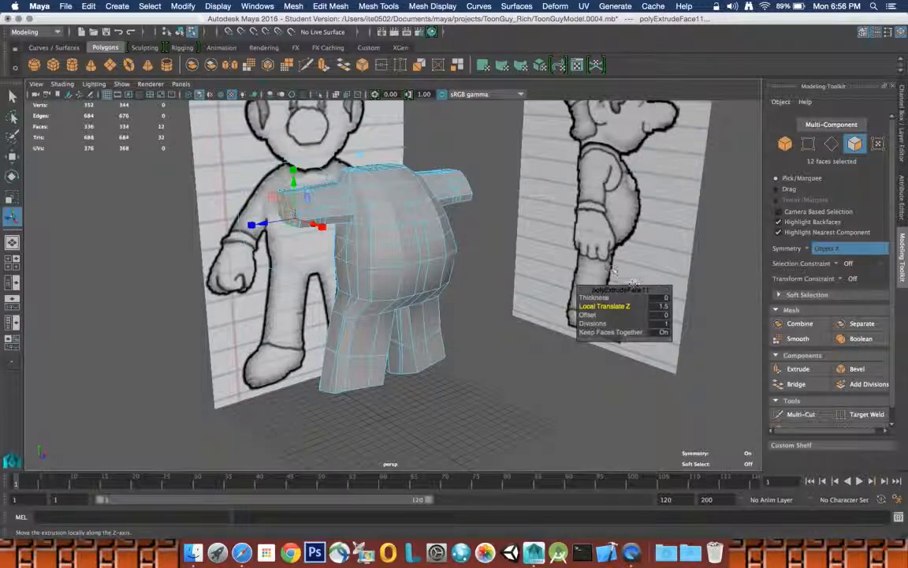
Set the newest arm extrusion's Local Translate Z to 1.75 and finish the extrusion.
{"action": "left_click_drag", "start_coordinate": [501, 235], "coordinate": [482, 230], "text": "alt"}
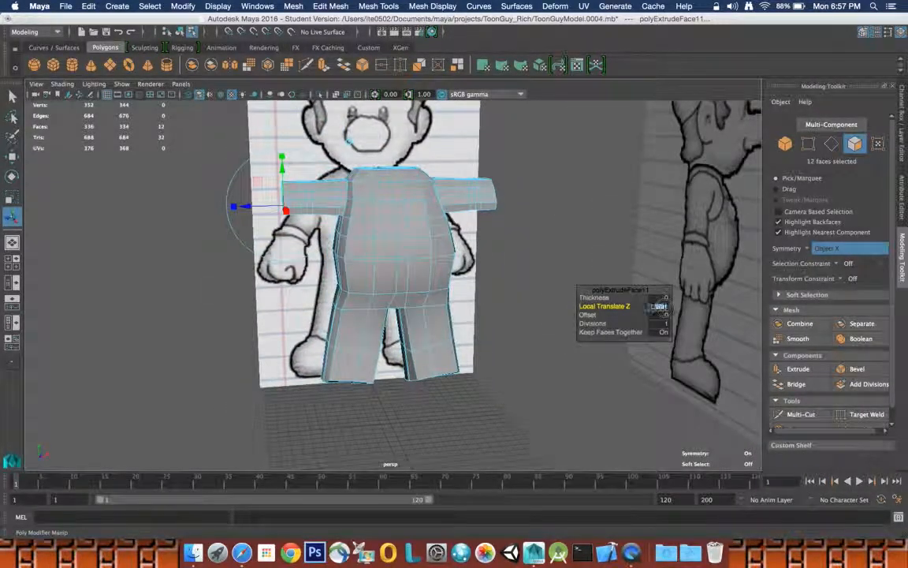
{"action": "left_click", "coordinate": [660, 305]}
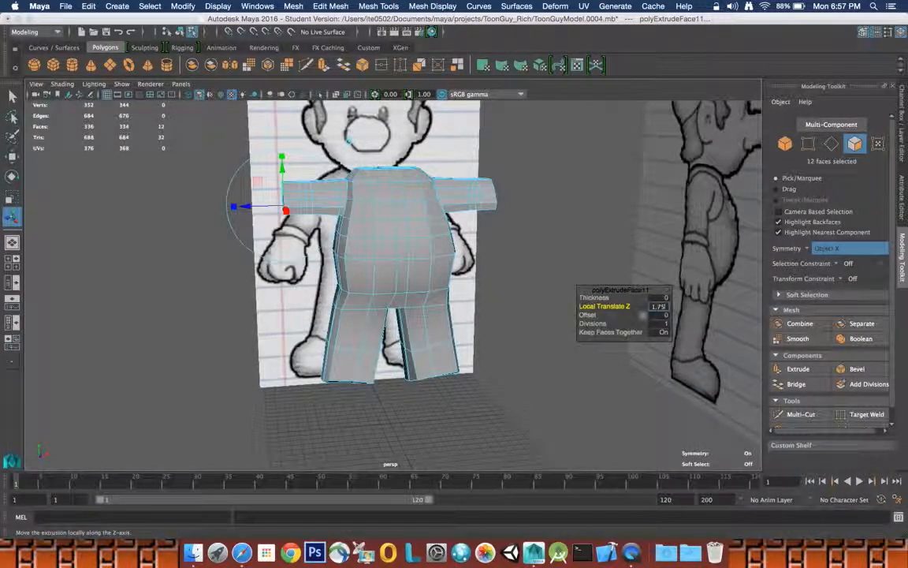
{"action": "key", "text": "Return"}
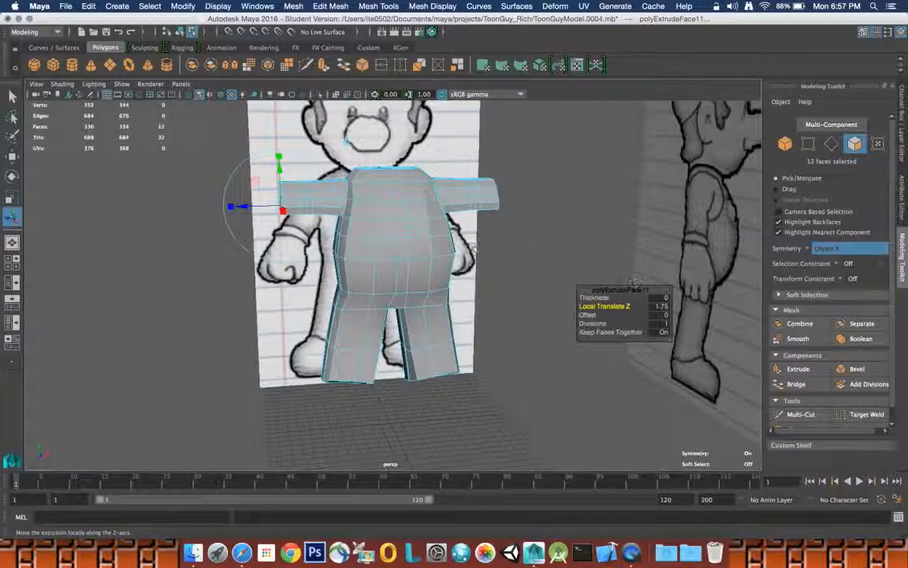
{"action": "left_click", "coordinate": [12, 97]}
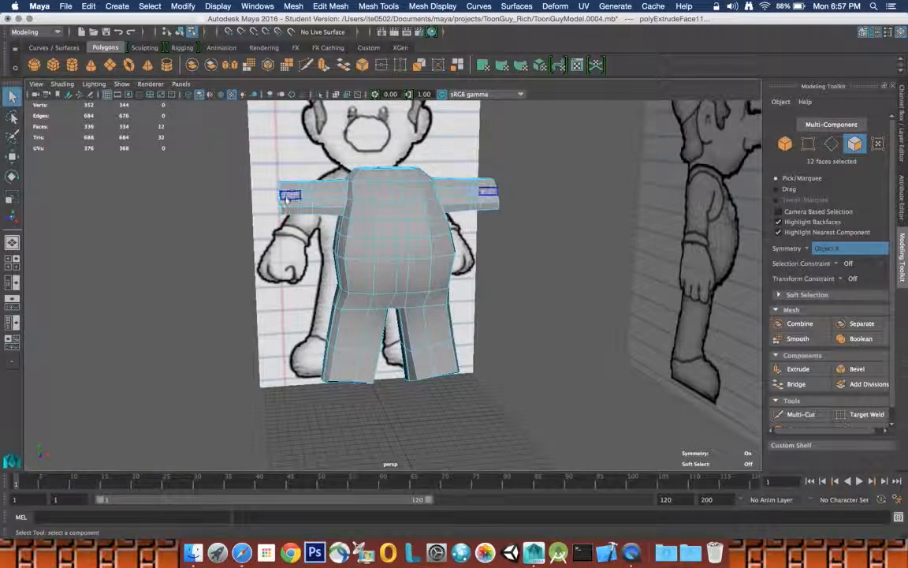
Switch the model to edge selection and select the edge loop on the underside of the arm.
{"action": "left_click_drag", "start_coordinate": [293, 198], "coordinate": [316, 208], "text": "alt"}
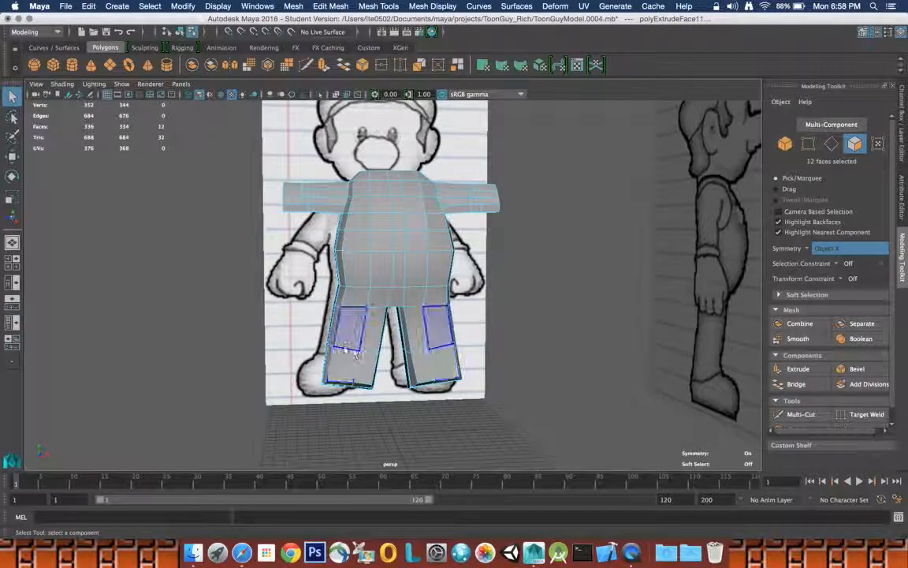
{"action": "right_click", "coordinate": [344, 256]}
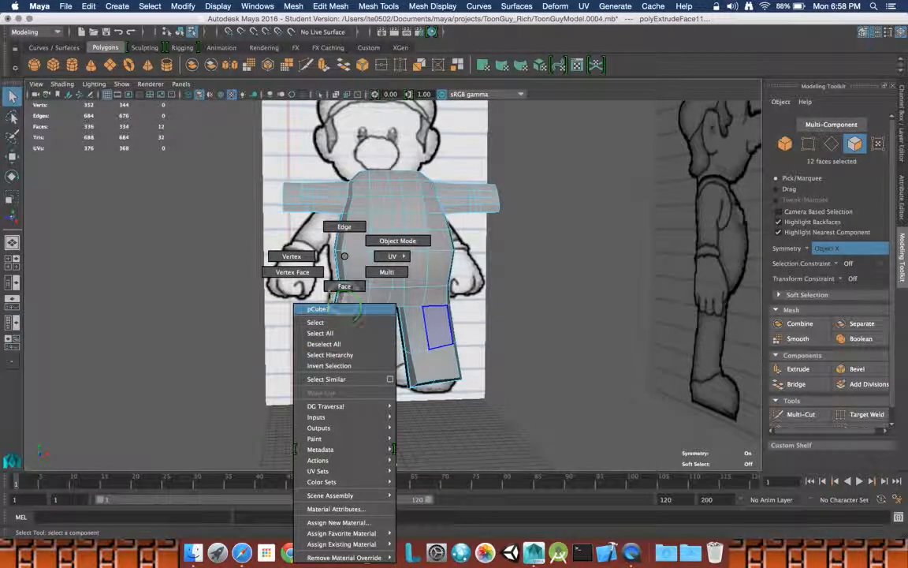
{"action": "right_click_drag", "start_coordinate": [345, 256], "coordinate": [344, 227]}
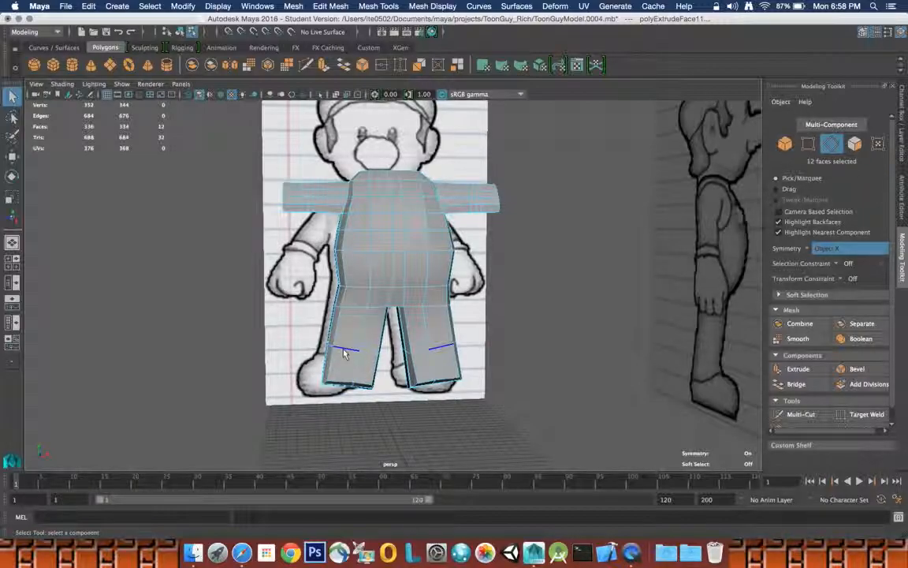
{"action": "left_click_drag", "start_coordinate": [345, 354], "coordinate": [319, 352], "text": "alt"}
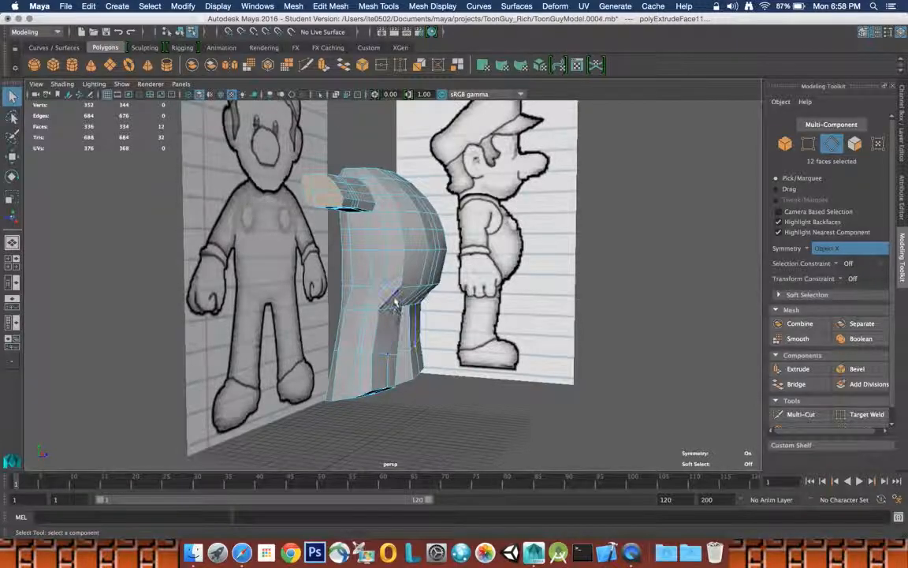
{"action": "left_click_drag", "start_coordinate": [394, 263], "coordinate": [351, 228], "text": "alt"}
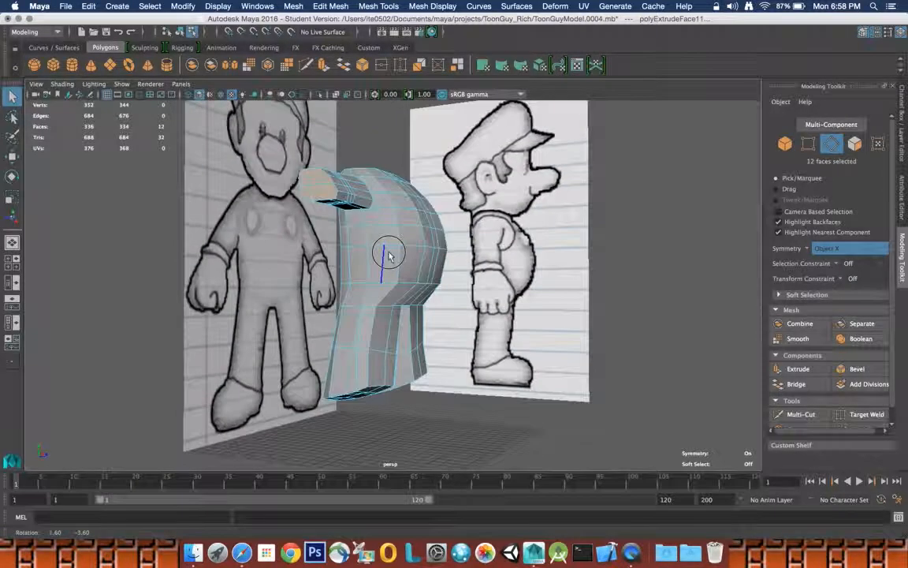
{"action": "double_click", "coordinate": [343, 203]}
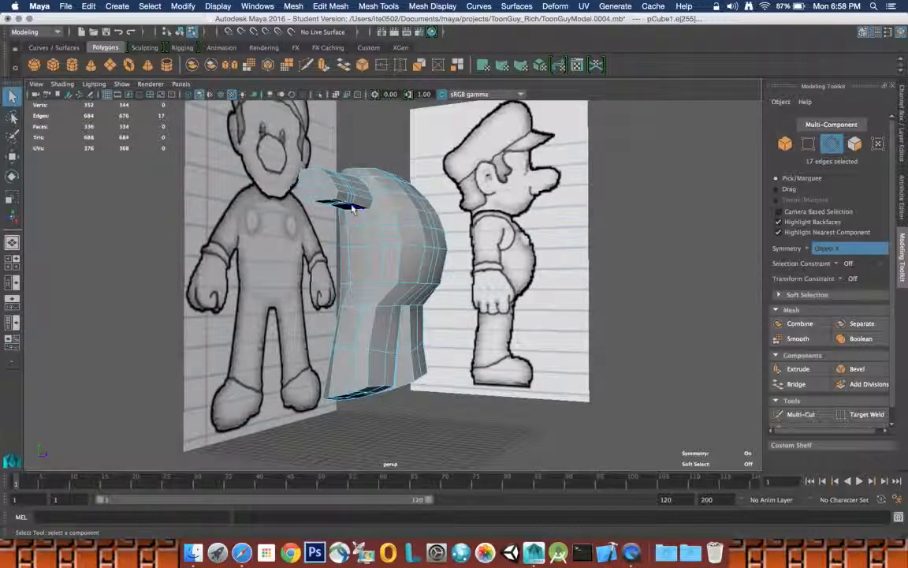
{"action": "scroll", "coordinate": [353, 207], "scroll_direction": "up", "scroll_amount": 3}
{"action": "scroll", "coordinate": [352, 205], "scroll_direction": "down", "scroll_amount": 3}
{"action": "scroll", "coordinate": [351, 205], "scroll_direction": "up", "scroll_amount": 5}
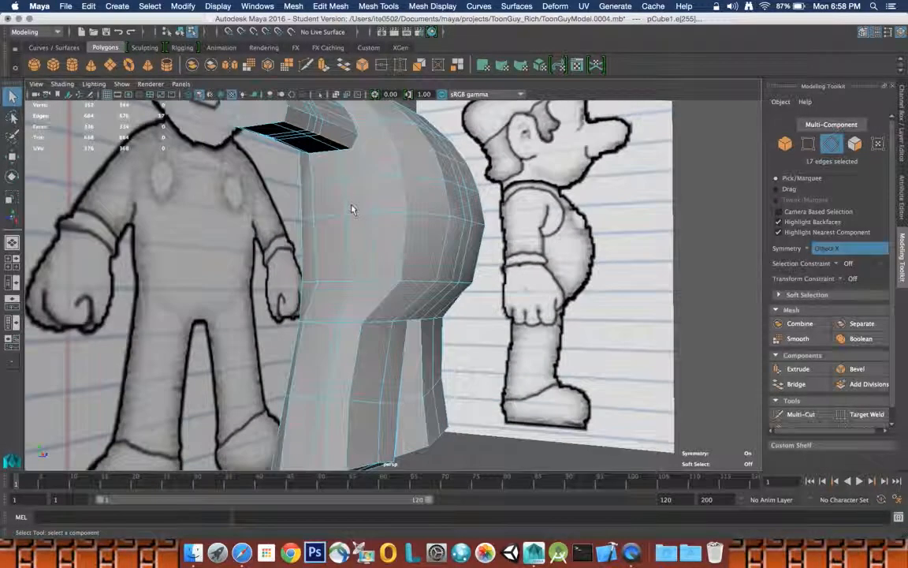
{"action": "key", "text": "f"}
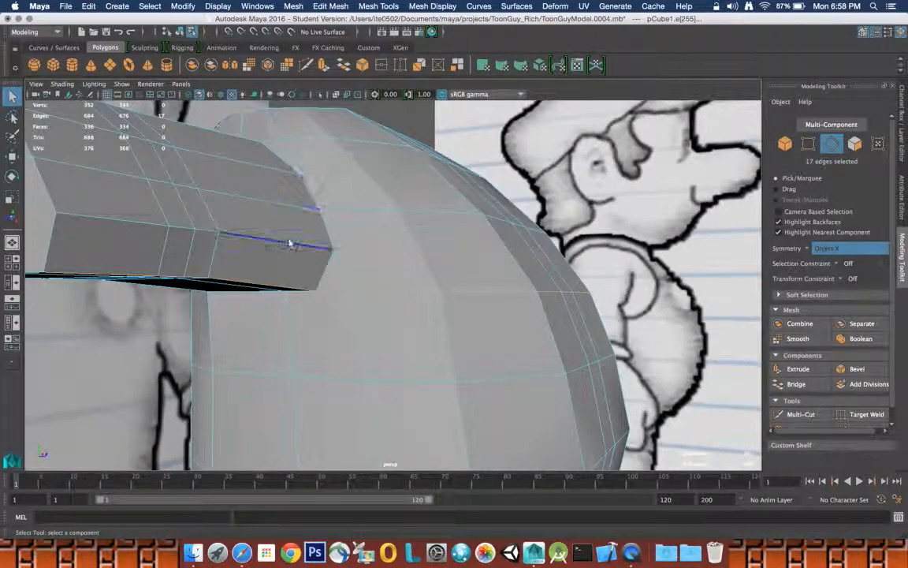
{"action": "scroll", "coordinate": [279, 252], "scroll_direction": "up", "scroll_amount": 2}
{"action": "scroll", "coordinate": [279, 252], "scroll_direction": "down", "scroll_amount": 6}
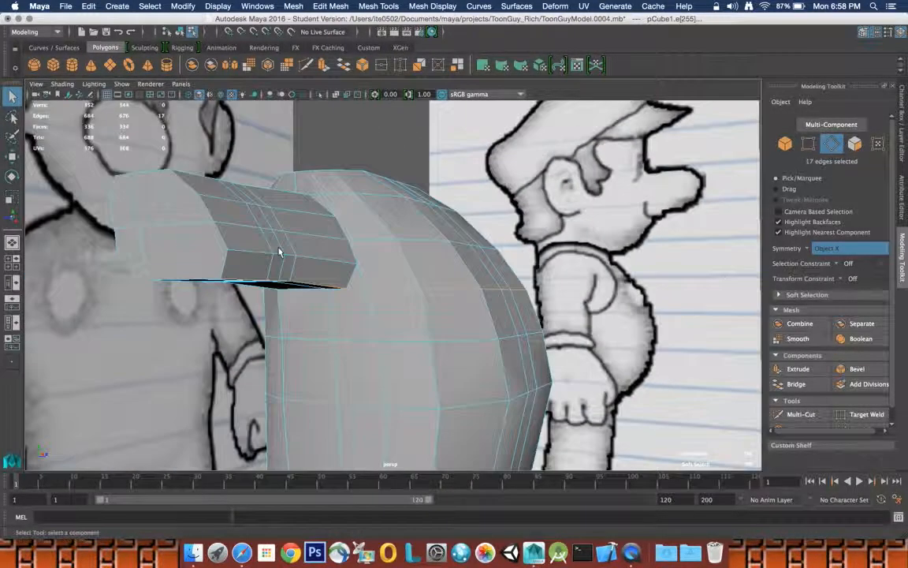
Select the elbow edges along the front side of the arm and move them slightly inward.
{"action": "left_click", "coordinate": [231, 281]}
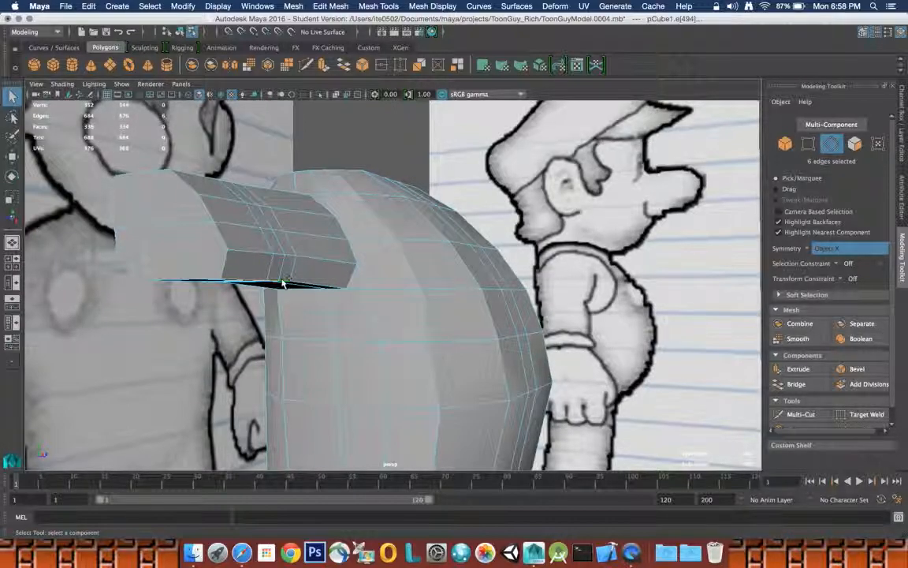
{"action": "left_click", "coordinate": [12, 155]}
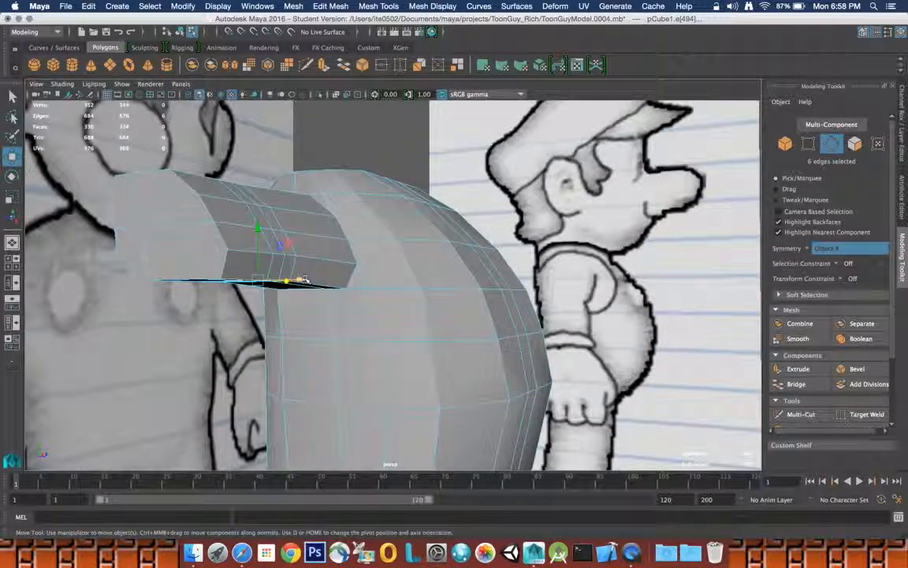
{"action": "left_click_drag", "start_coordinate": [303, 280], "coordinate": [294, 282]}
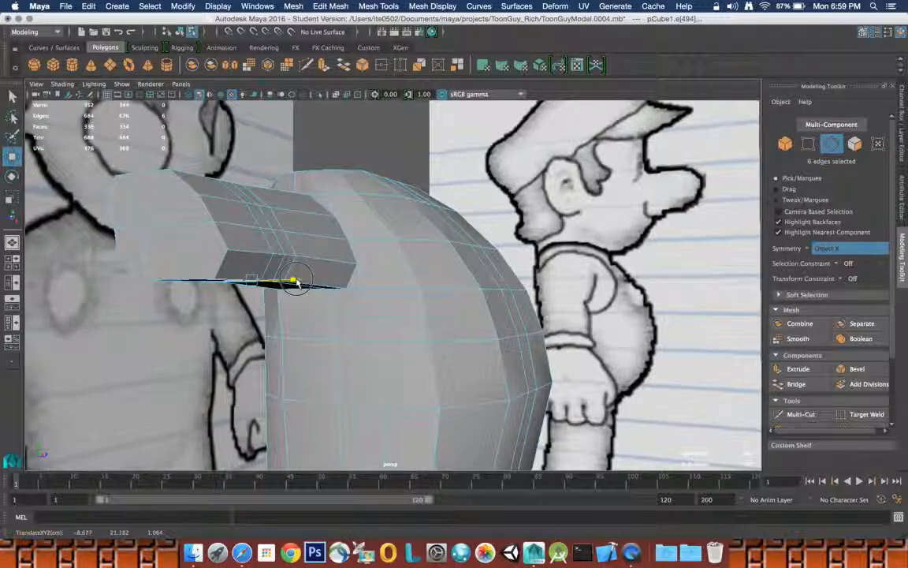
{"action": "left_click_drag", "start_coordinate": [294, 281], "coordinate": [295, 282]}
{"action": "double_click", "coordinate": [259, 252]}
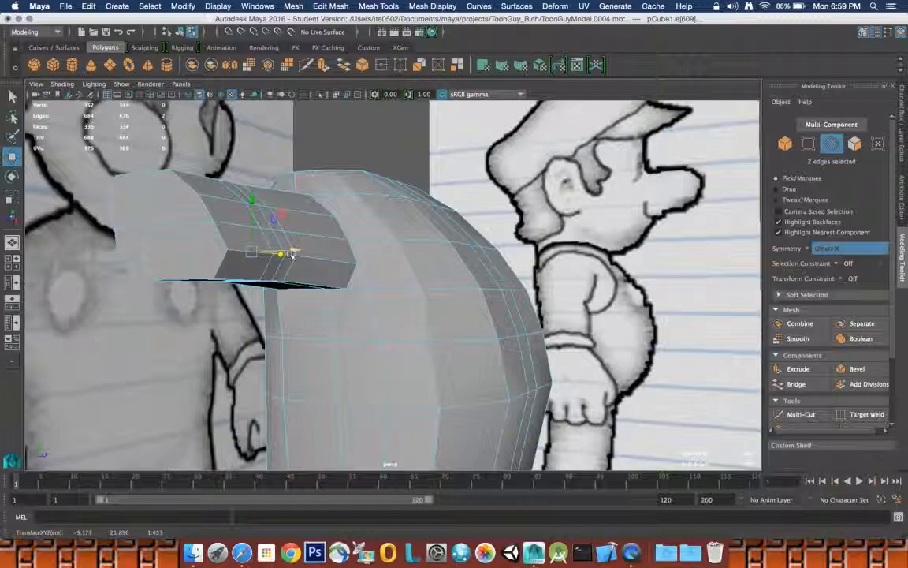
{"action": "double_click", "coordinate": [293, 257]}
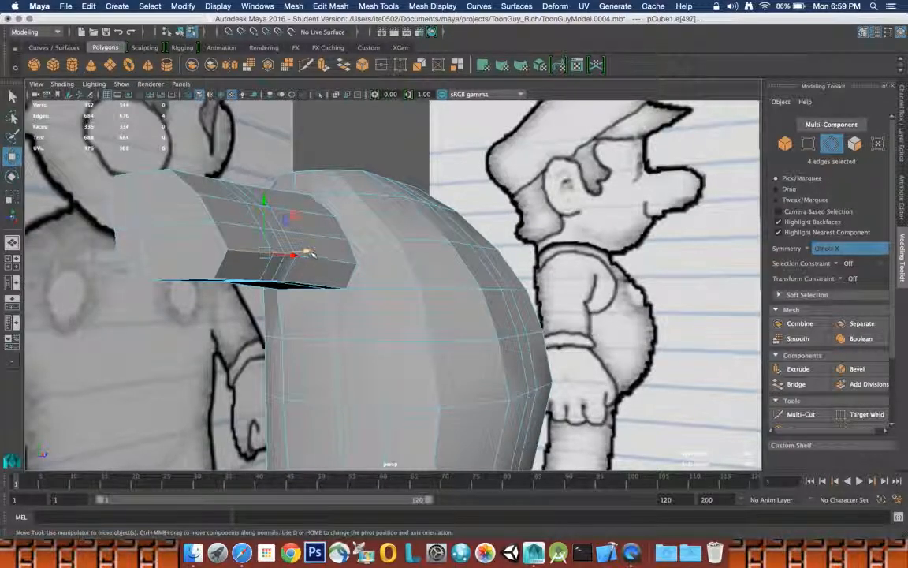
{"action": "left_click_drag", "start_coordinate": [310, 254], "coordinate": [304, 254]}
{"action": "left_click_drag", "start_coordinate": [301, 253], "coordinate": [274, 246]}
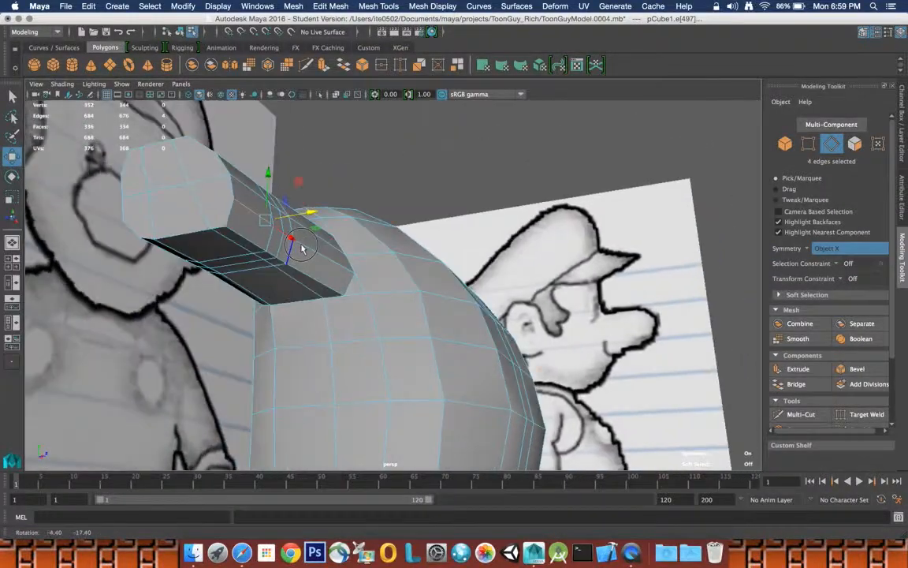
Select the elbow edges across the underside of the arm and move them slightly toward the back.
{"action": "left_click", "coordinate": [273, 248]}
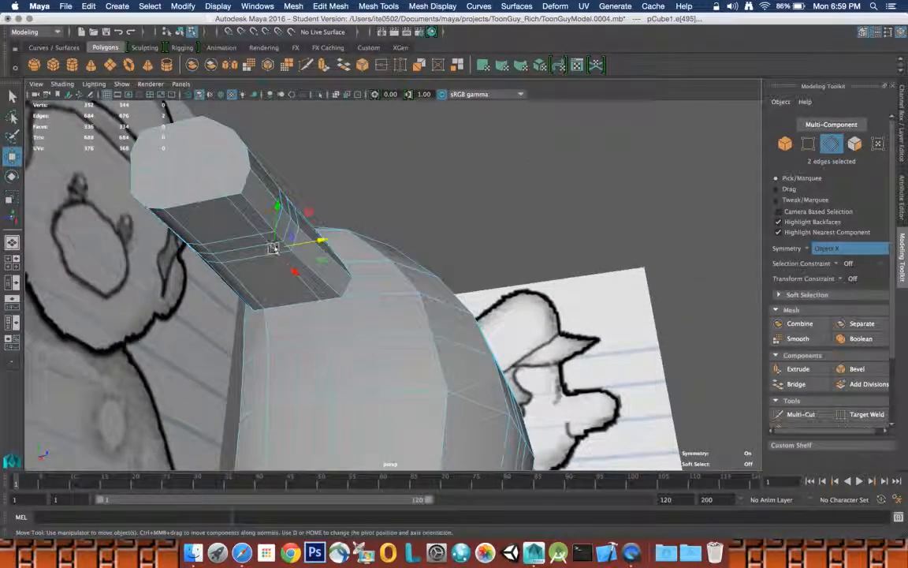
{"action": "left_click", "coordinate": [254, 228], "text": "shift"}
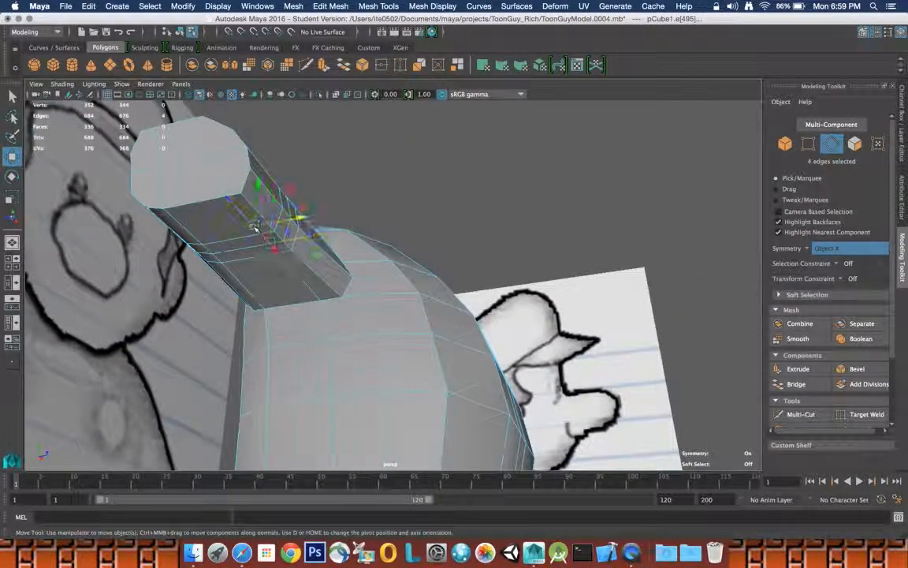
{"action": "left_click_drag", "start_coordinate": [288, 223], "coordinate": [270, 227]}
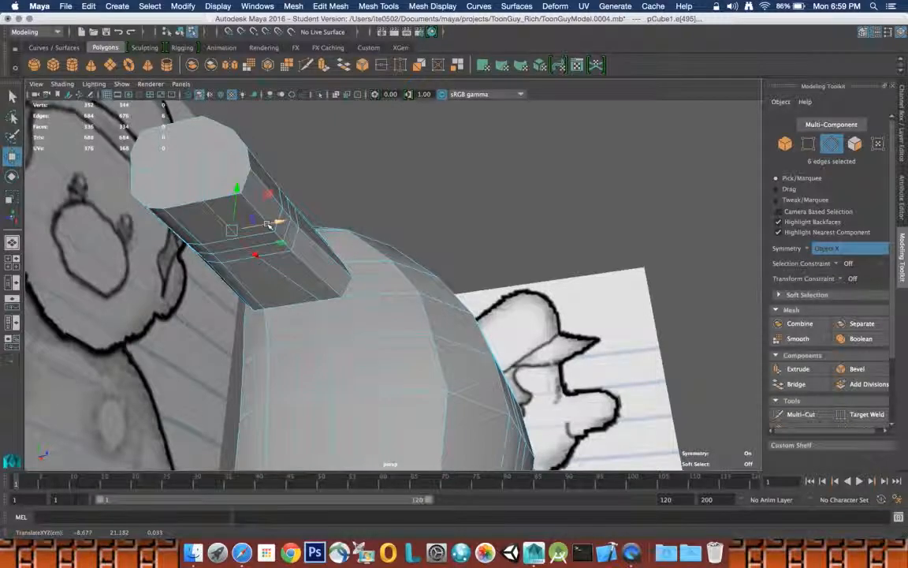
{"action": "left_click_drag", "start_coordinate": [269, 224], "coordinate": [199, 257], "text": "alt"}
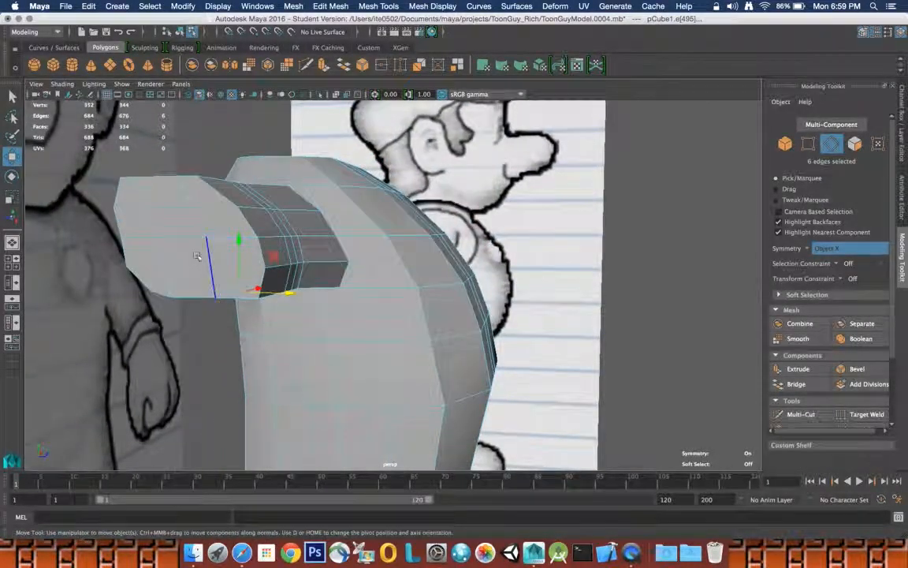
{"action": "right_click_drag", "start_coordinate": [207, 243], "coordinate": [168, 242]}
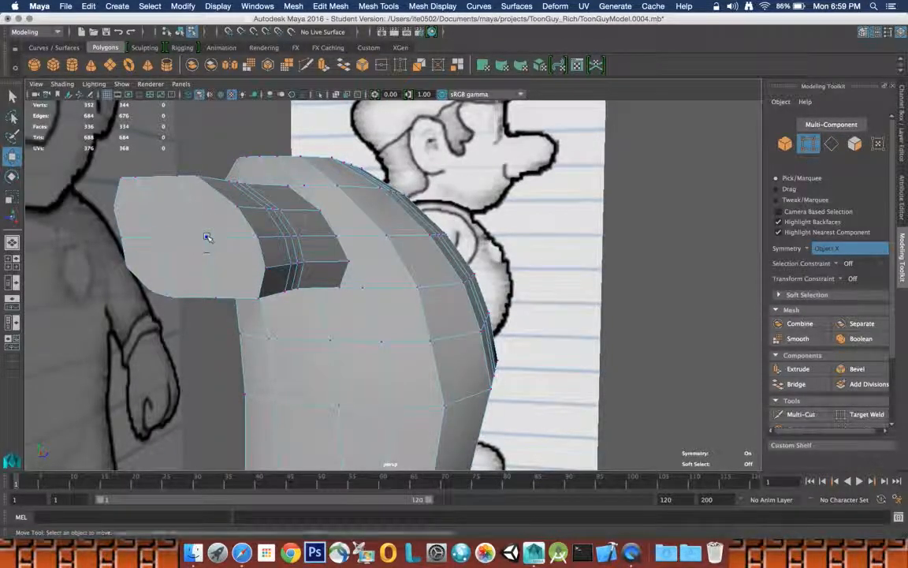
{"action": "left_click", "coordinate": [207, 236]}
{"action": "left_click_drag", "start_coordinate": [247, 237], "coordinate": [253, 217]}
{"action": "right_click_drag", "start_coordinate": [282, 175], "coordinate": [283, 158]}
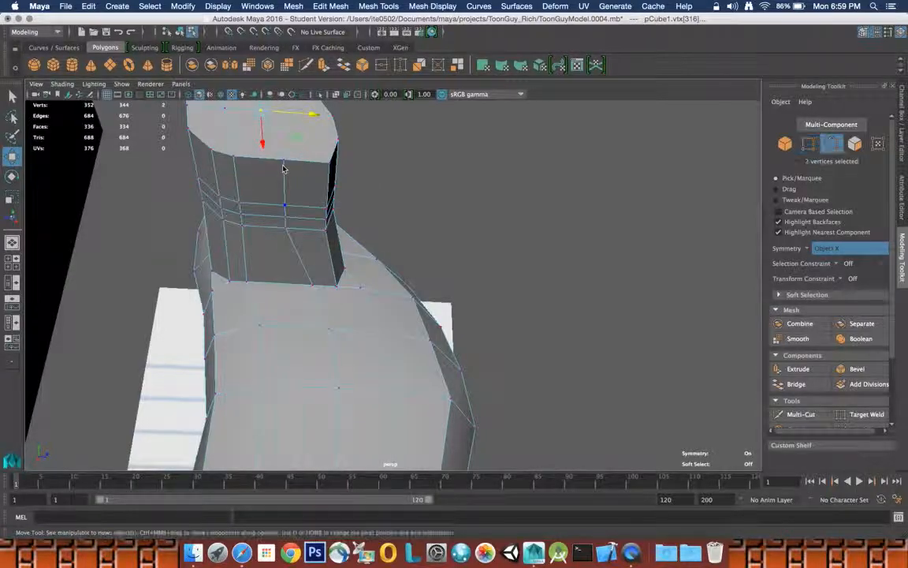
{"action": "left_click", "coordinate": [285, 220], "text": "shift"}
{"action": "left_click", "coordinate": [284, 211], "text": "shift"}
{"action": "left_click", "coordinate": [285, 213], "text": "shift"}
{"action": "left_click", "coordinate": [284, 221], "text": "shift"}
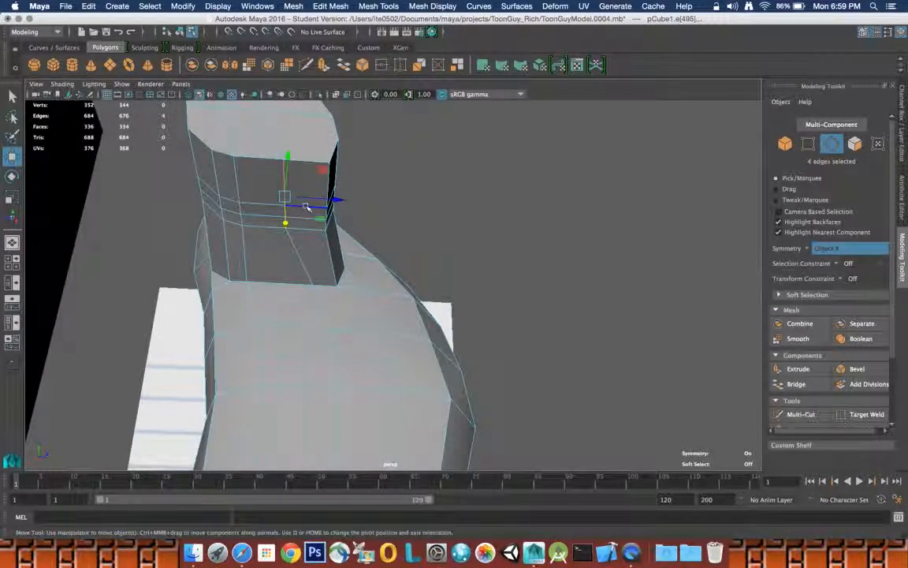
{"action": "left_click", "coordinate": [460, 181]}
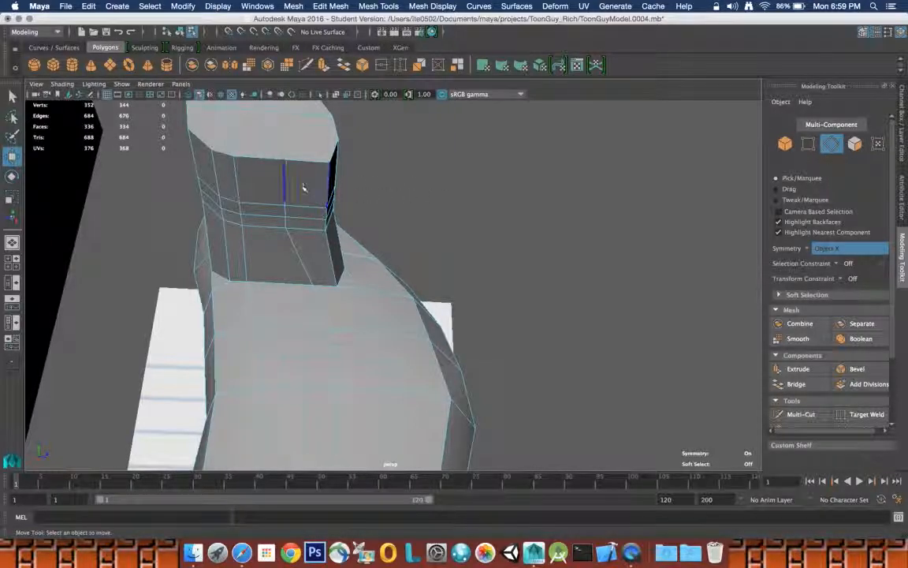
Select the lengthwise forearm edges along the underside of the arm, up to the elbow, and shift them along the Z axis.
{"action": "left_click", "coordinate": [286, 186]}
{"action": "left_click", "coordinate": [287, 225], "text": "shift"}
{"action": "left_click_drag", "start_coordinate": [286, 214], "coordinate": [286, 214]}
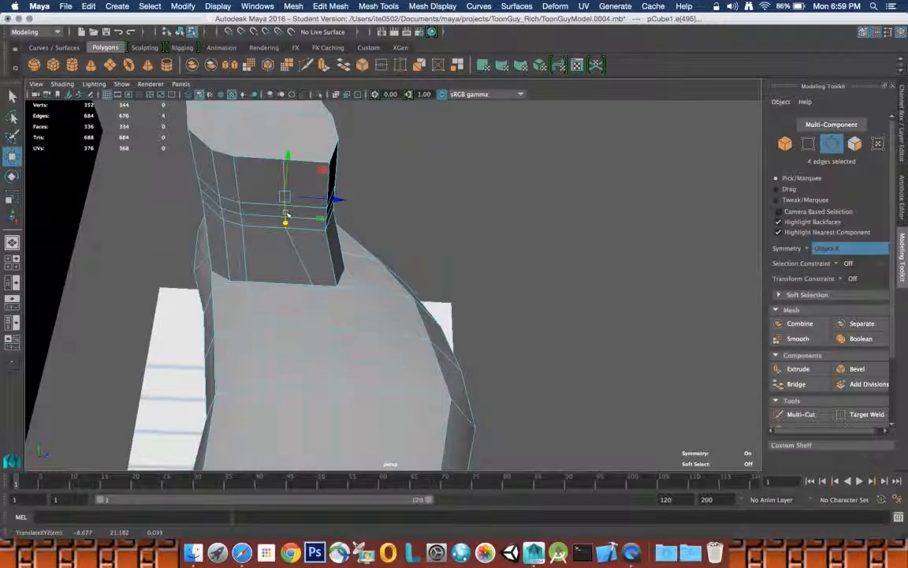
{"action": "left_click", "coordinate": [297, 239]}
{"action": "left_click_drag", "start_coordinate": [290, 227], "coordinate": [285, 194]}
{"action": "left_click", "coordinate": [285, 194], "text": "shift"}
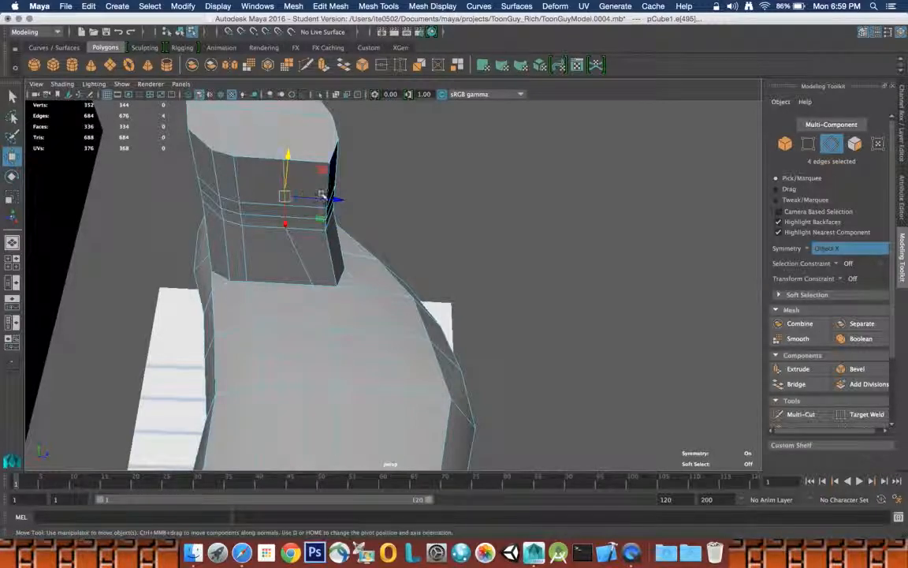
{"action": "left_click_drag", "start_coordinate": [330, 198], "coordinate": [182, 294]}
Select the lengthwise forearm edges near the back of the arm's top side and move them slightly toward the front.
{"action": "left_click", "coordinate": [205, 300]}
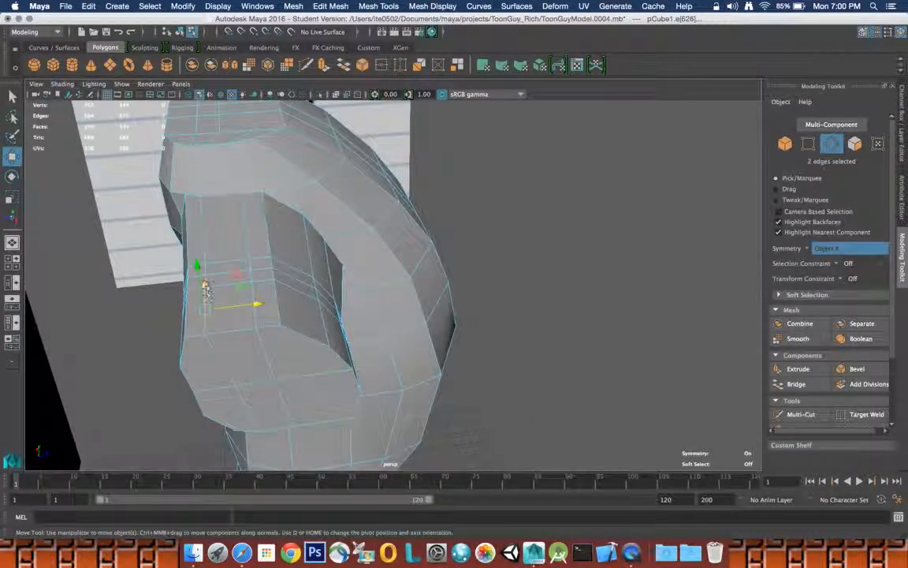
{"action": "left_click", "coordinate": [205, 269], "text": "shift"}
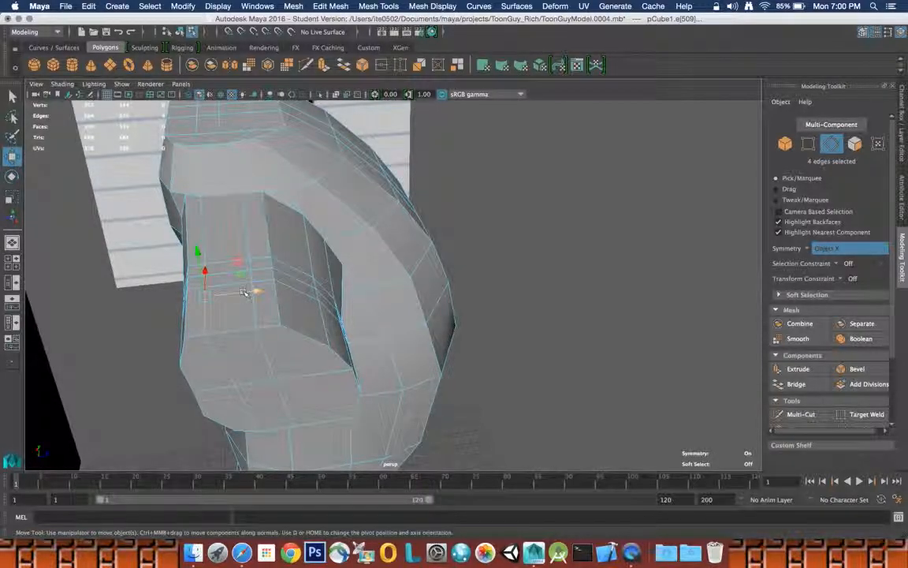
{"action": "left_click_drag", "start_coordinate": [244, 292], "coordinate": [252, 289]}
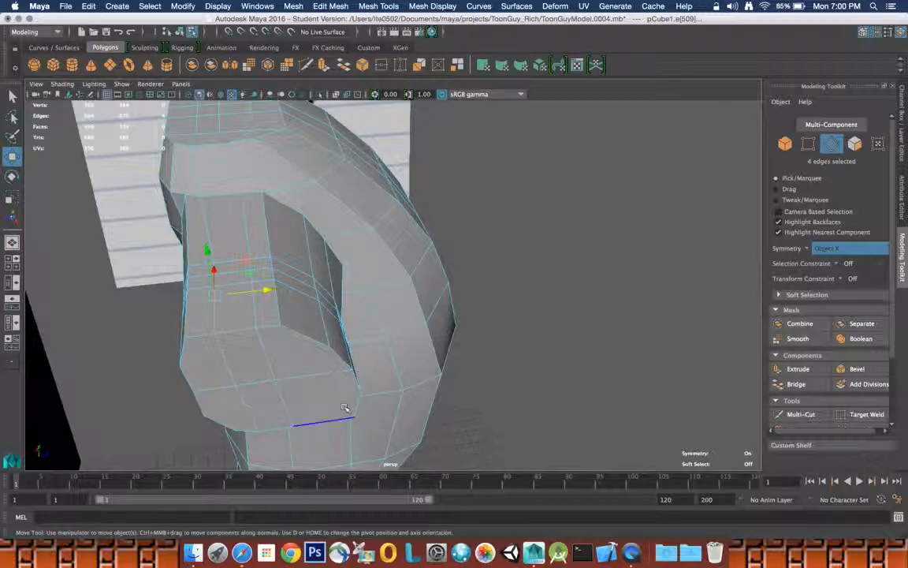
Select the forearm and elbow edges along the lower front corner of the arm and move them toward the back.
{"action": "left_click_drag", "start_coordinate": [318, 292], "coordinate": [272, 249], "text": "alt"}
{"action": "left_click", "coordinate": [279, 250]}
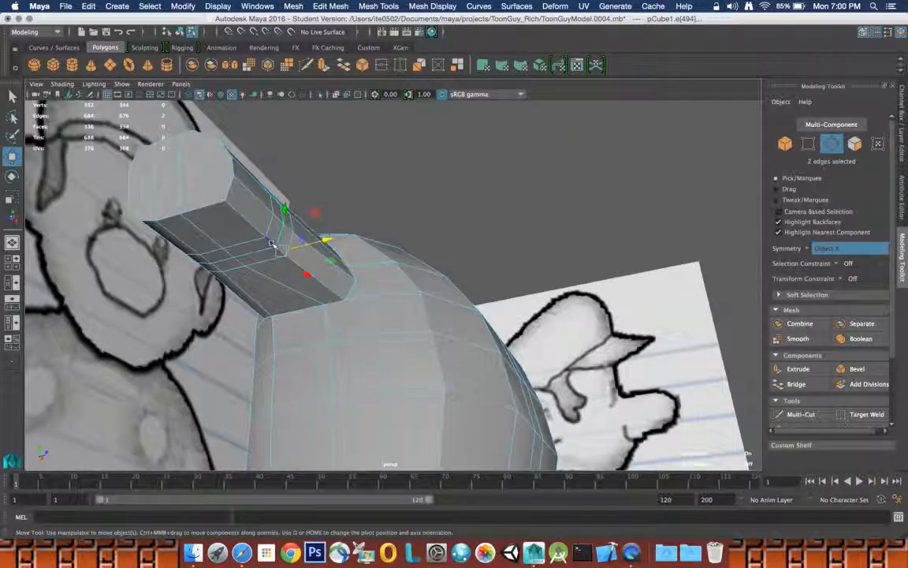
{"action": "left_click", "coordinate": [256, 232], "text": "shift"}
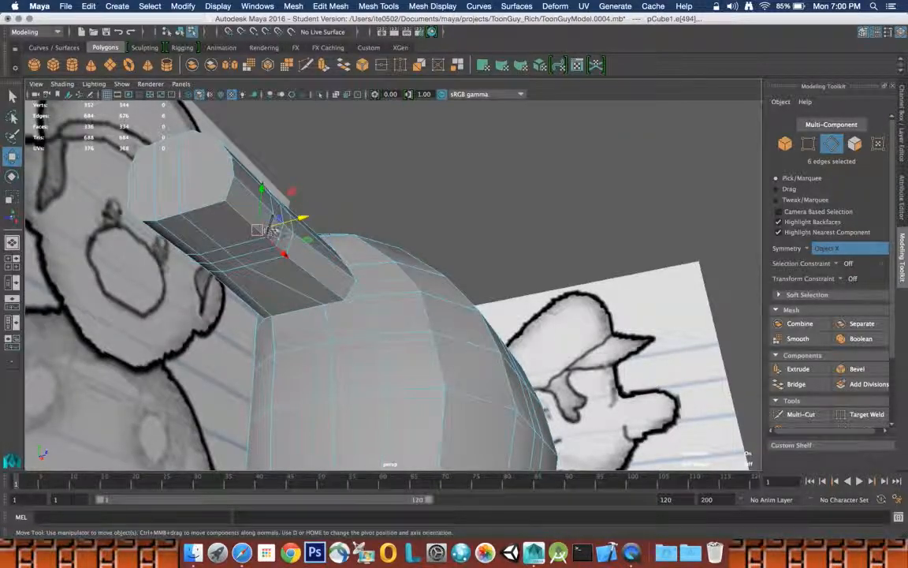
{"action": "left_click_drag", "start_coordinate": [282, 221], "coordinate": [268, 230]}
Select the lengthwise forearm edges along the middle and upper front side of the arm and move them toward the back.
{"action": "left_click", "coordinate": [268, 207]}
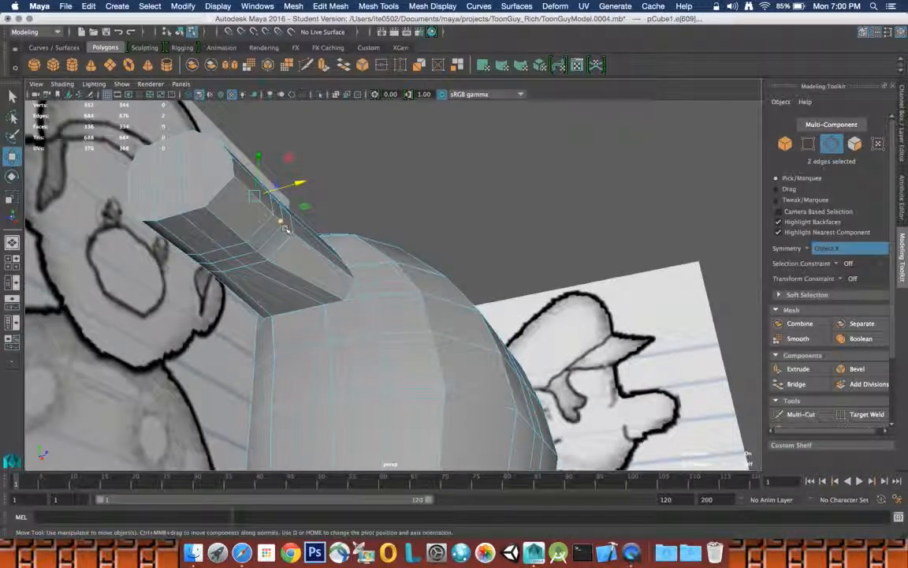
{"action": "left_click_drag", "start_coordinate": [300, 199], "coordinate": [294, 240]}
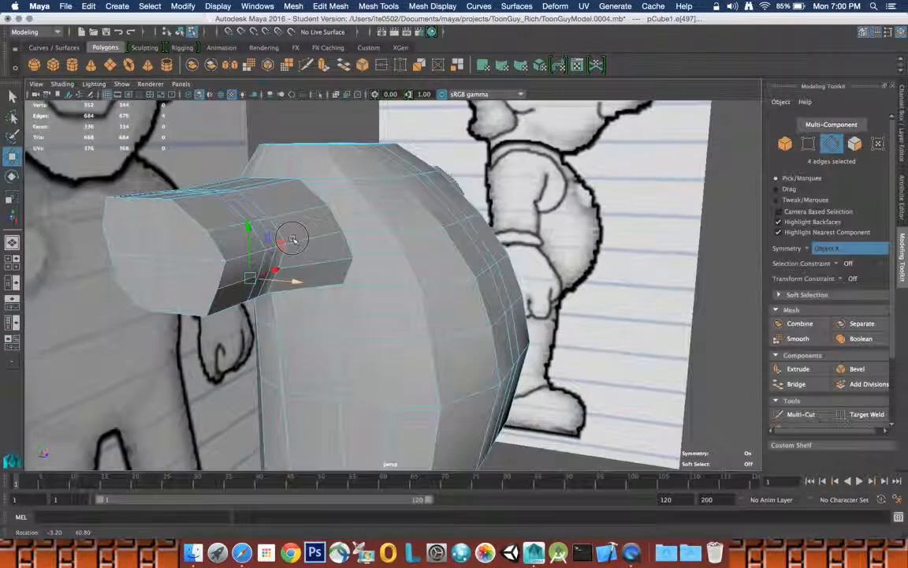
{"action": "left_click", "coordinate": [268, 250]}
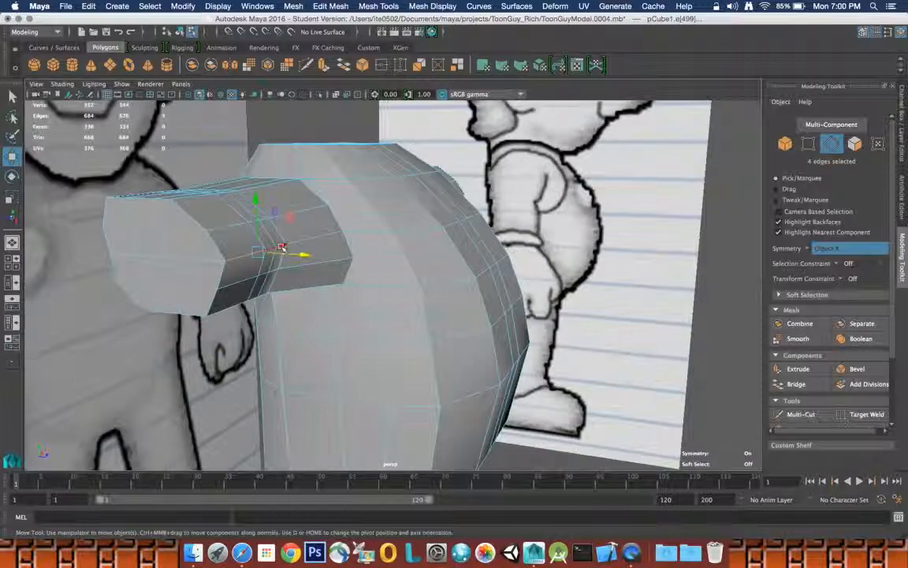
{"action": "left_click_drag", "start_coordinate": [301, 254], "coordinate": [283, 255]}
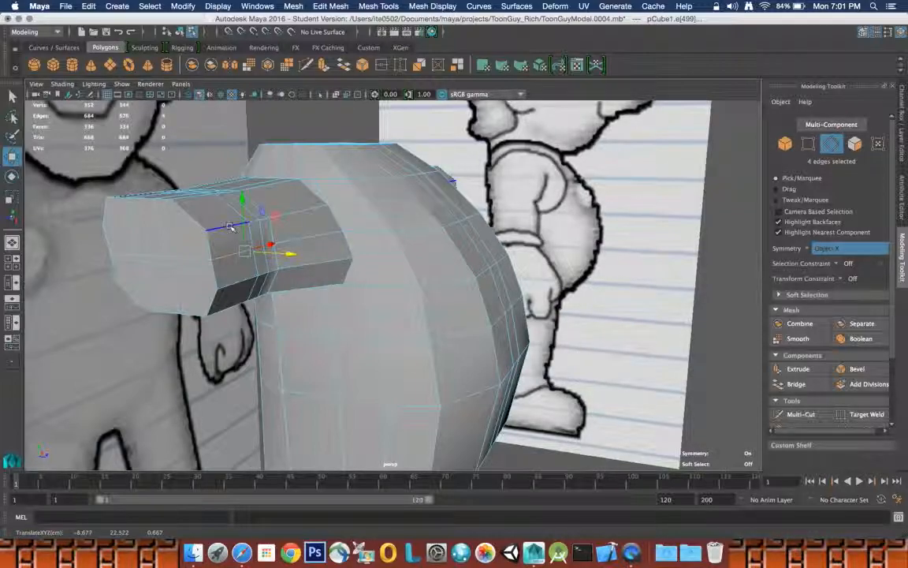
{"action": "left_click", "coordinate": [231, 227], "text": "shift"}
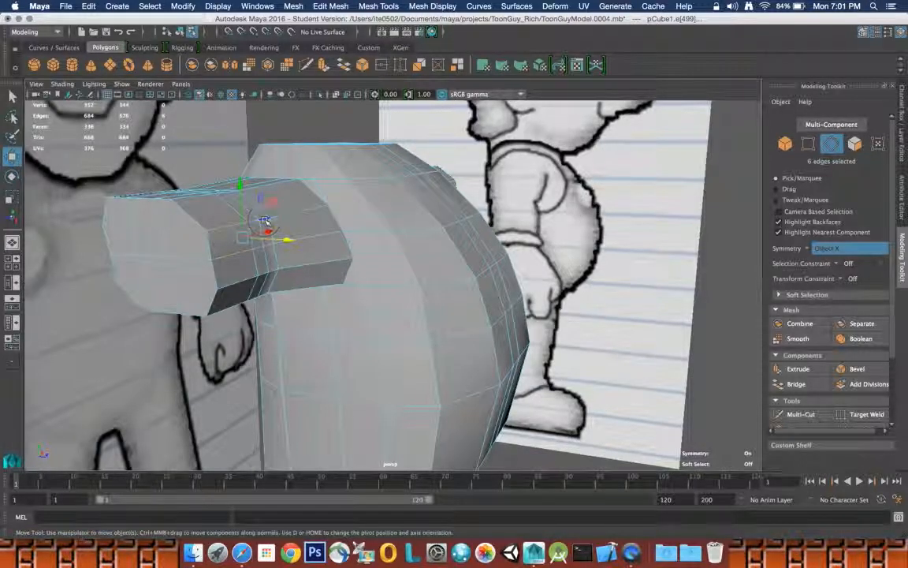
{"action": "left_click_drag", "start_coordinate": [278, 239], "coordinate": [273, 242]}
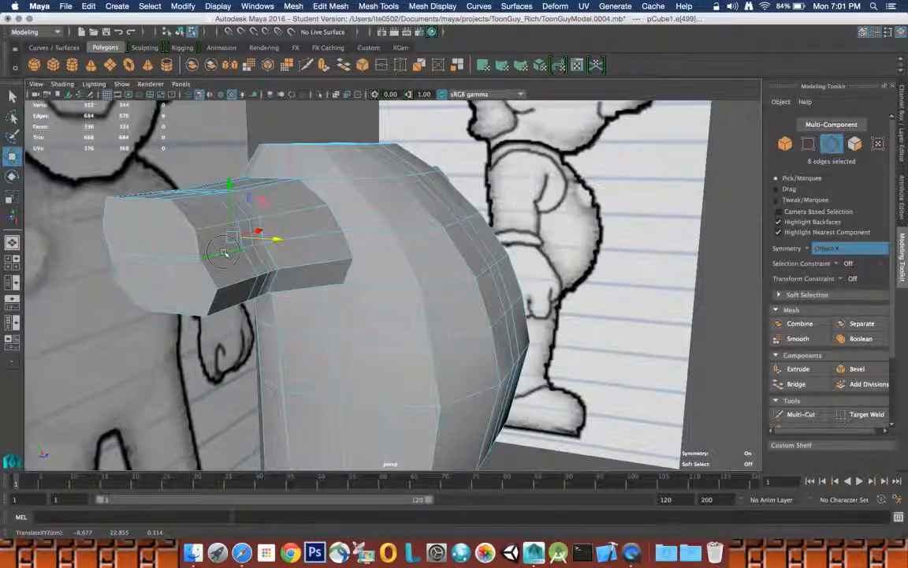
Nudge the middle front forearm edges slightly forward and move the lower front forearm edges toward the back.
{"action": "left_click", "coordinate": [265, 243]}
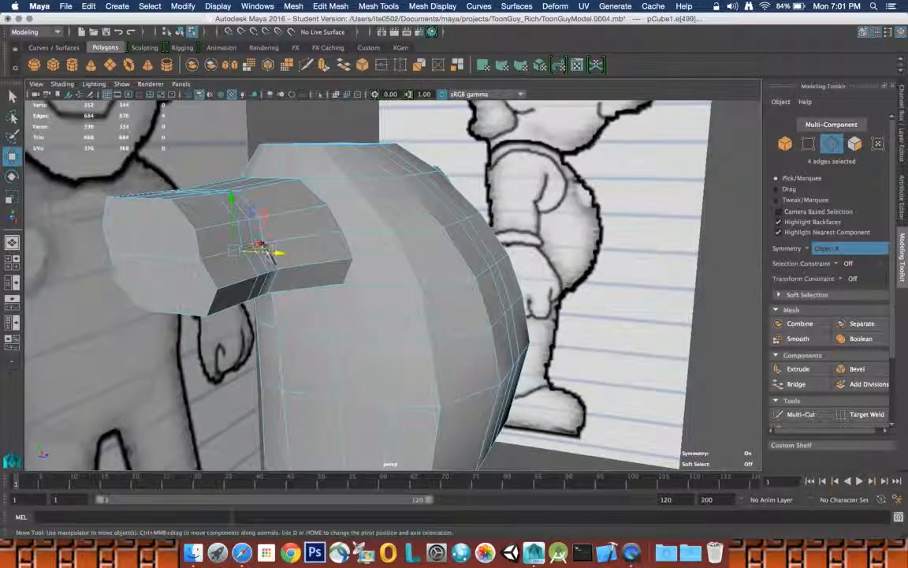
{"action": "left_click_drag", "start_coordinate": [265, 250], "coordinate": [266, 253]}
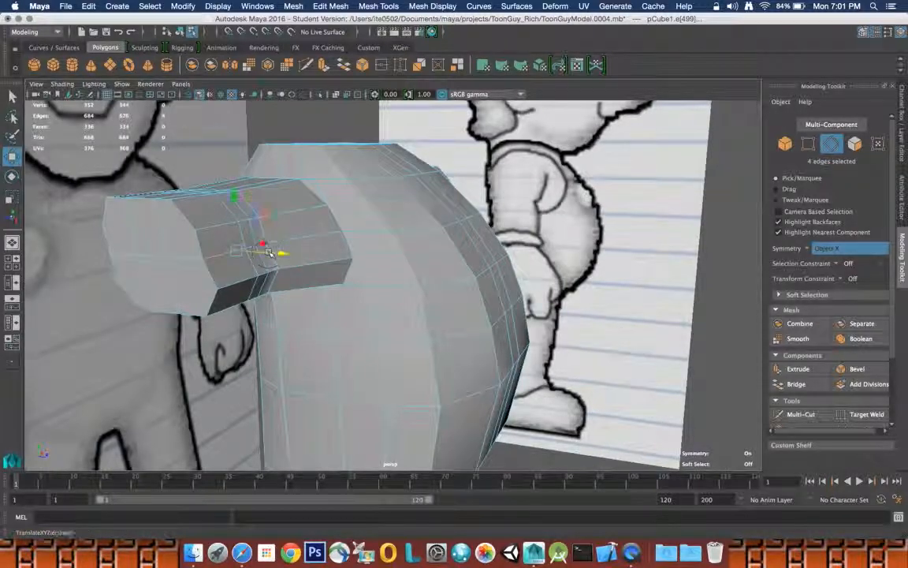
{"action": "left_click", "coordinate": [273, 271]}
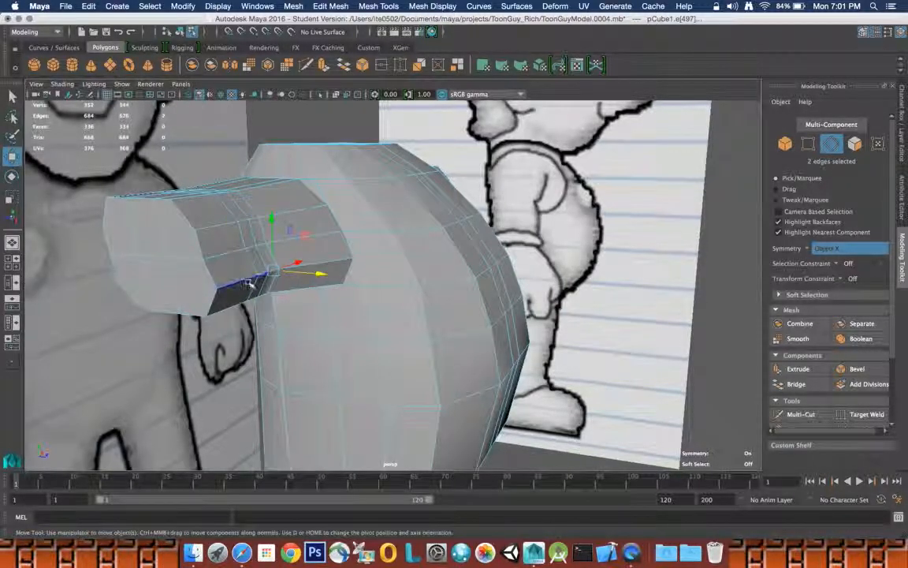
{"action": "left_click", "coordinate": [251, 281], "text": "shift"}
{"action": "left_click_drag", "start_coordinate": [277, 277], "coordinate": [268, 281]}
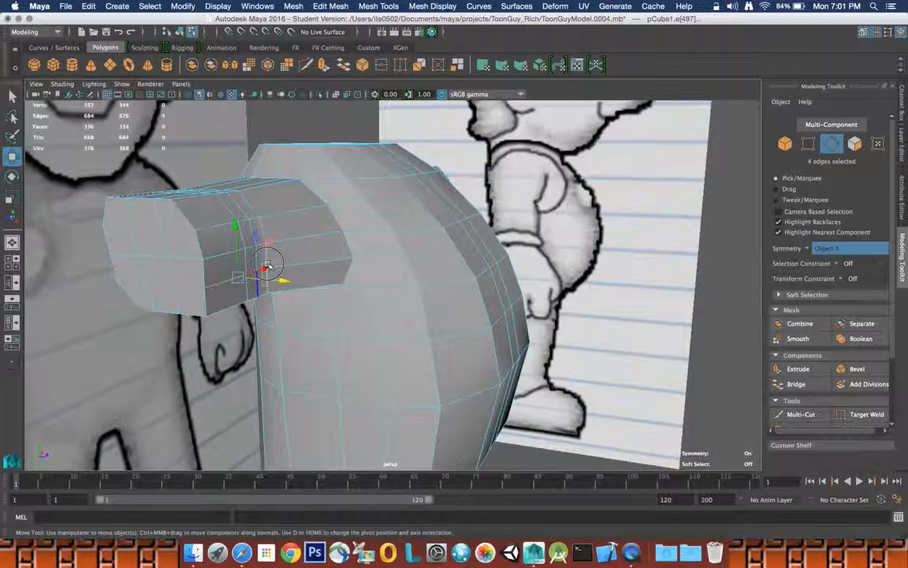
{"action": "double_click", "coordinate": [256, 263], "text": "shift"}
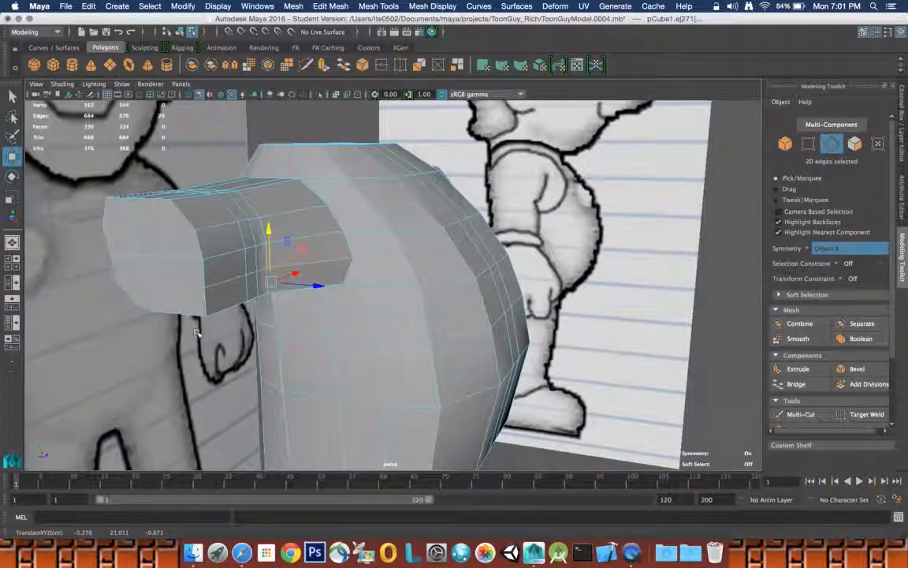
{"action": "left_click", "coordinate": [160, 386]}
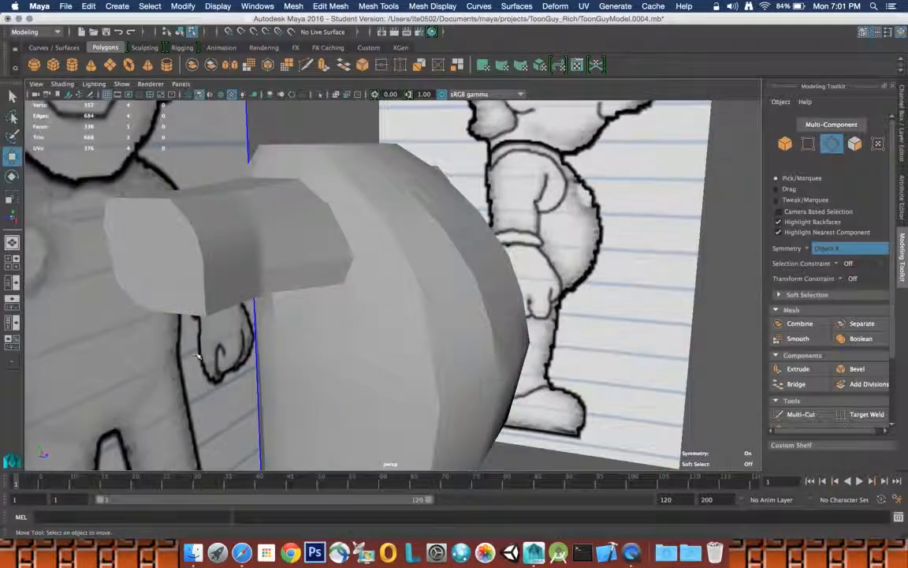
{"action": "left_click", "coordinate": [234, 295]}
{"action": "key", "text": "super+z"}
{"action": "key", "text": "super+z"}
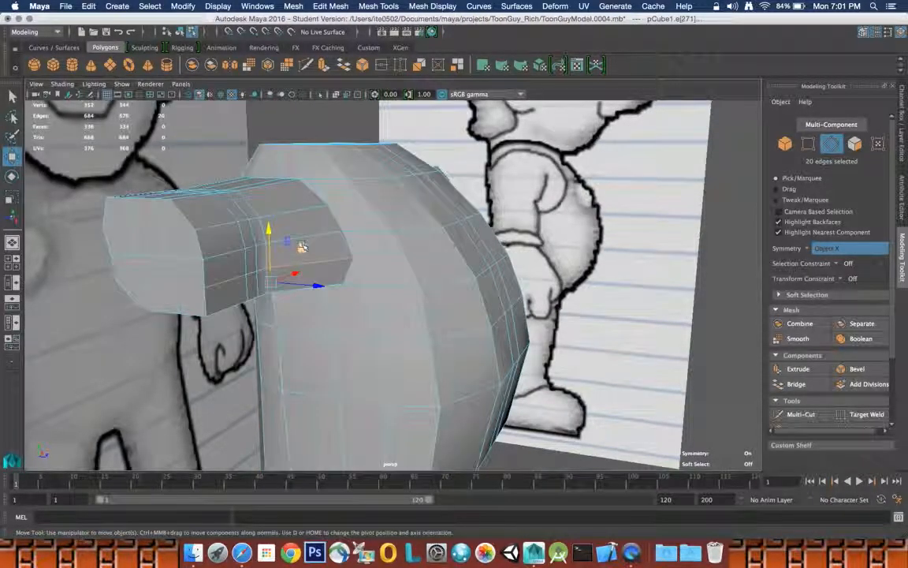
Select the forearm edges where the front side meets the underside of the arm and shift them along the Z axis.
{"action": "left_click_drag", "start_coordinate": [282, 259], "coordinate": [294, 227], "text": "alt"}
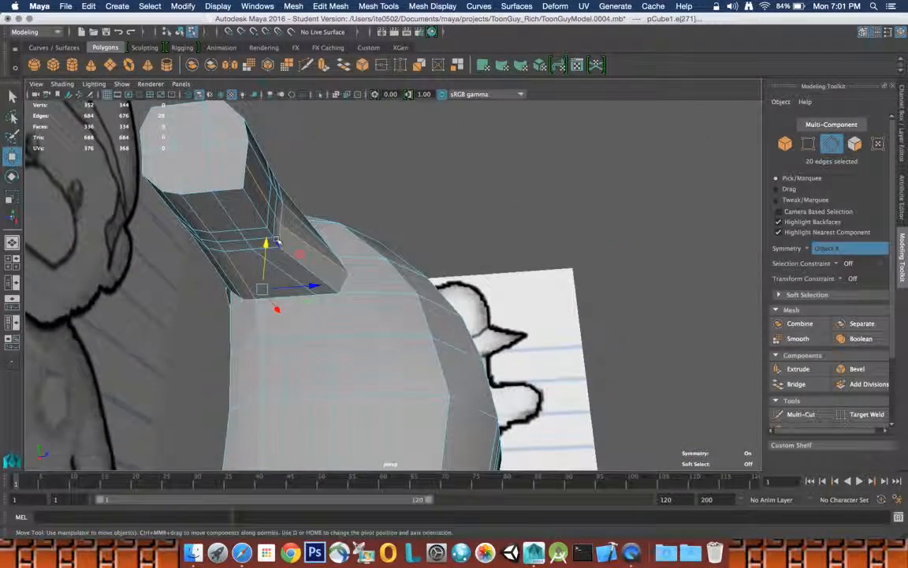
{"action": "left_click", "coordinate": [268, 223]}
{"action": "left_click", "coordinate": [264, 219], "text": "shift"}
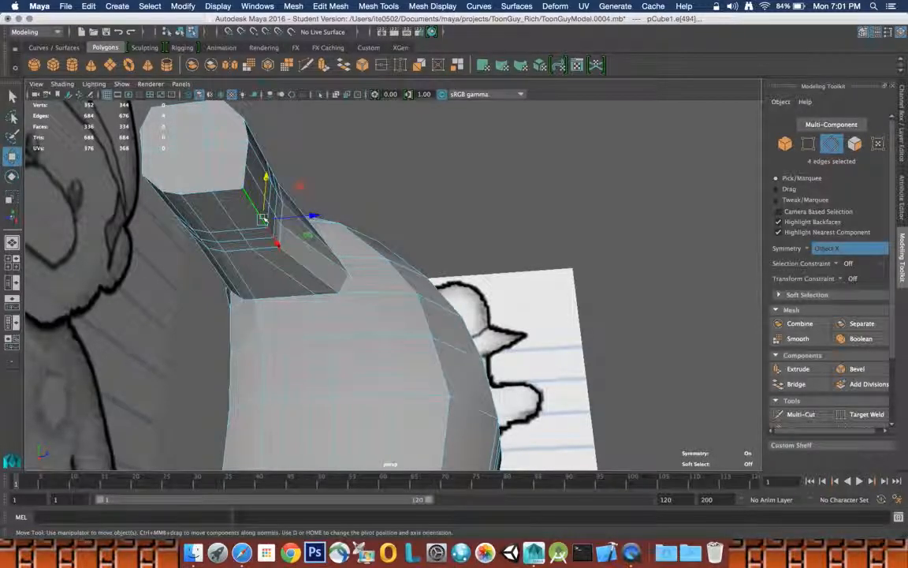
{"action": "left_click_drag", "start_coordinate": [311, 214], "coordinate": [345, 257]}
Adjust the forearm edges along the arm's upper back corner and move the edges on its back side slightly toward the back.
{"action": "left_click", "coordinate": [272, 266]}
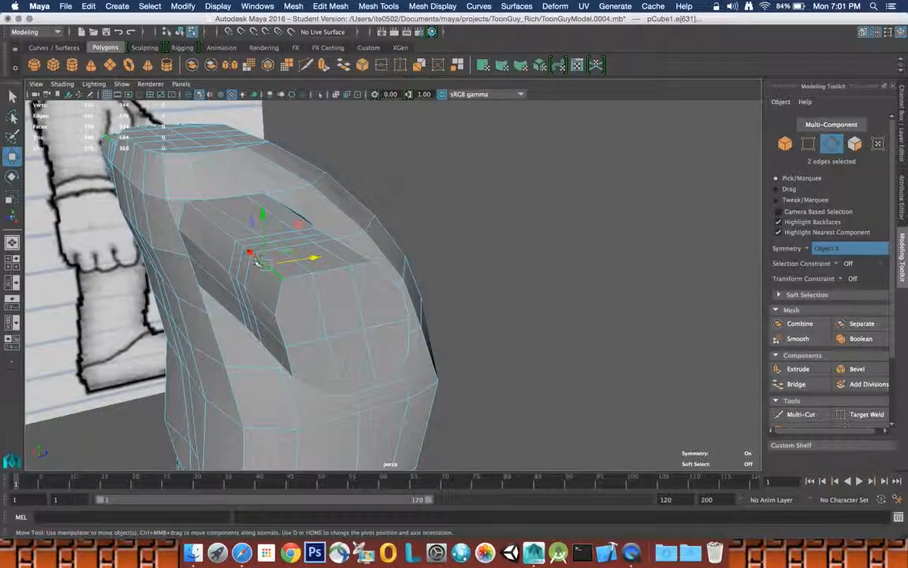
{"action": "left_click_drag", "start_coordinate": [281, 248], "coordinate": [328, 262]}
{"action": "left_click", "coordinate": [317, 248]}
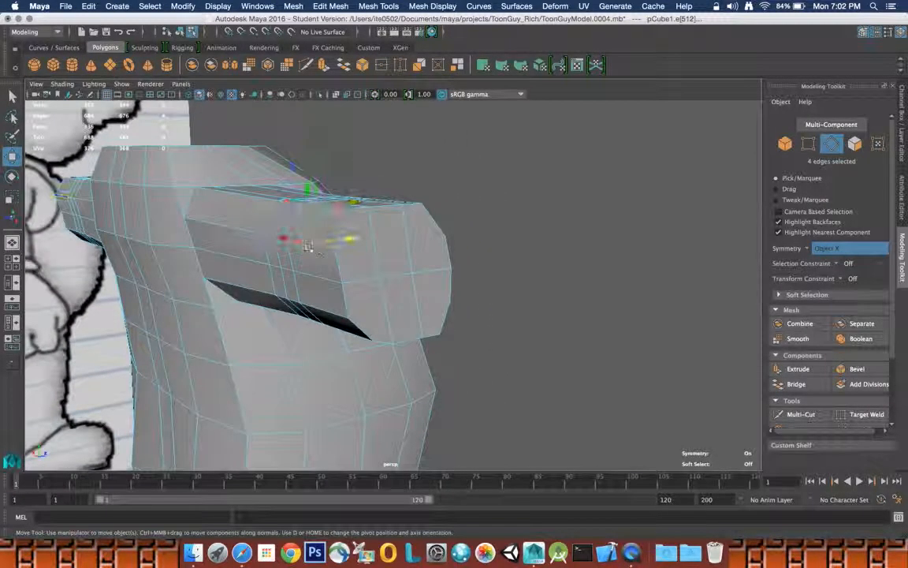
{"action": "left_click", "coordinate": [318, 233], "text": "shift"}
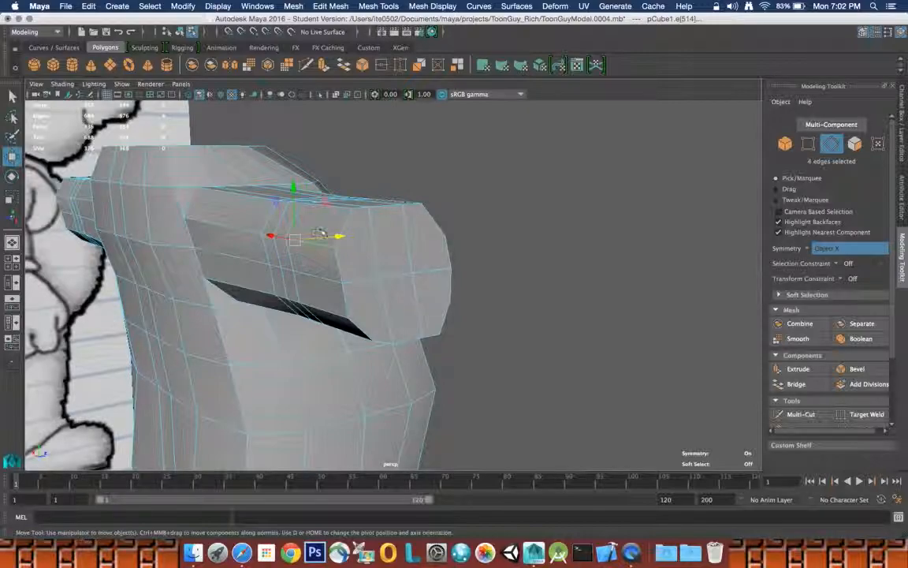
{"action": "mouse_move", "coordinate": [330, 238]}
{"action": "left_mouse_down"}
{"action": "mouse_move", "coordinate": [339, 235]}
{"action": "mouse_move", "coordinate": [308, 223]}
{"action": "mouse_move", "coordinate": [290, 231]}
{"action": "mouse_move", "coordinate": [322, 238]}
{"action": "left_mouse_up"}
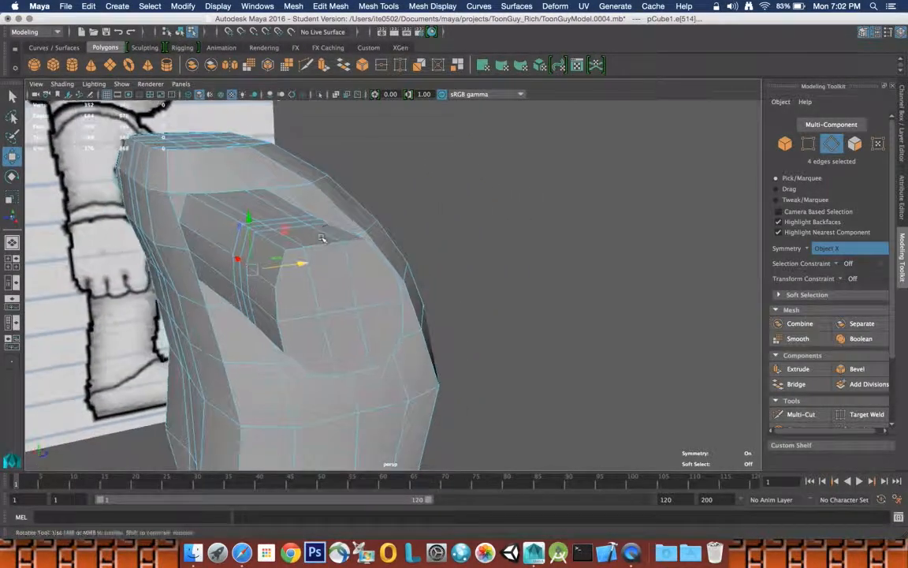
Select the forearm edges along the arm's upper back corner and move them slightly down.
{"action": "left_click", "coordinate": [258, 234]}
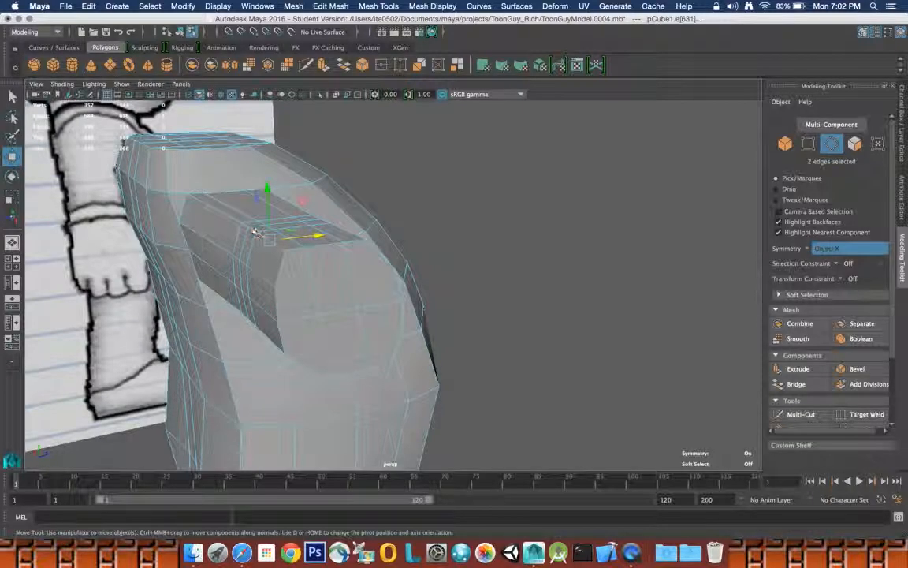
{"action": "left_click", "coordinate": [252, 222], "text": "shift"}
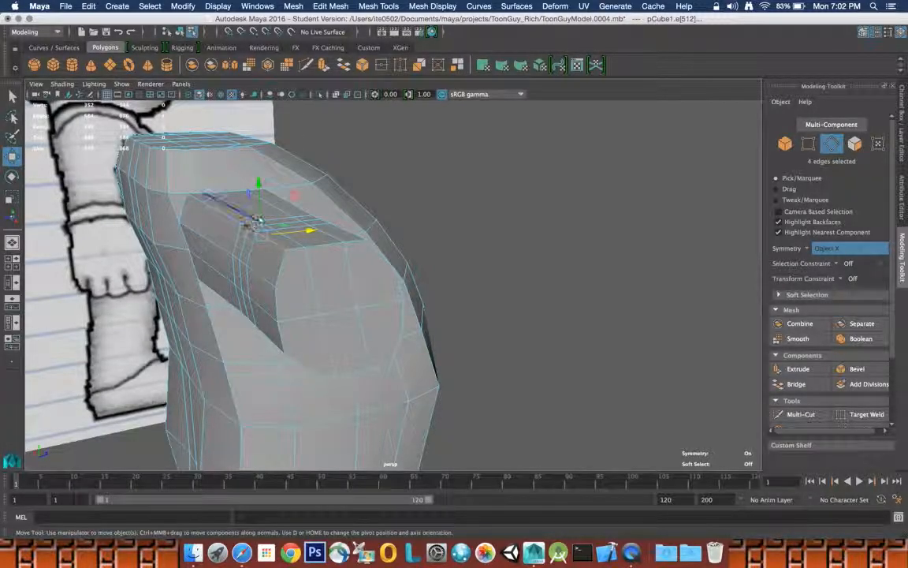
{"action": "left_click_drag", "start_coordinate": [263, 205], "coordinate": [267, 217]}
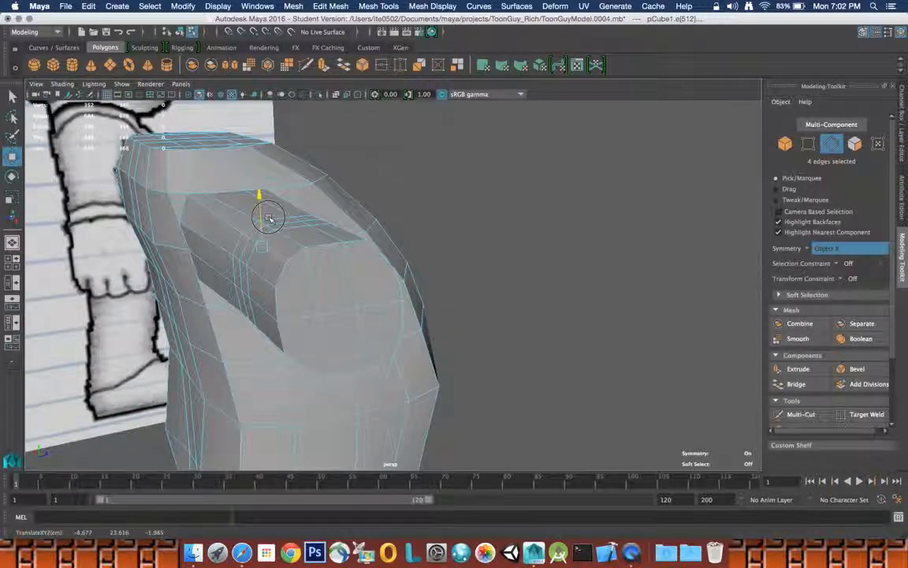
Select the elbow edges near the middle of the arm's underside and nudge them along the Z axis.
{"action": "left_click_drag", "start_coordinate": [302, 234], "coordinate": [257, 213], "text": "alt"}
{"action": "left_click", "coordinate": [227, 221]}
{"action": "left_click", "coordinate": [257, 233], "text": "shift"}
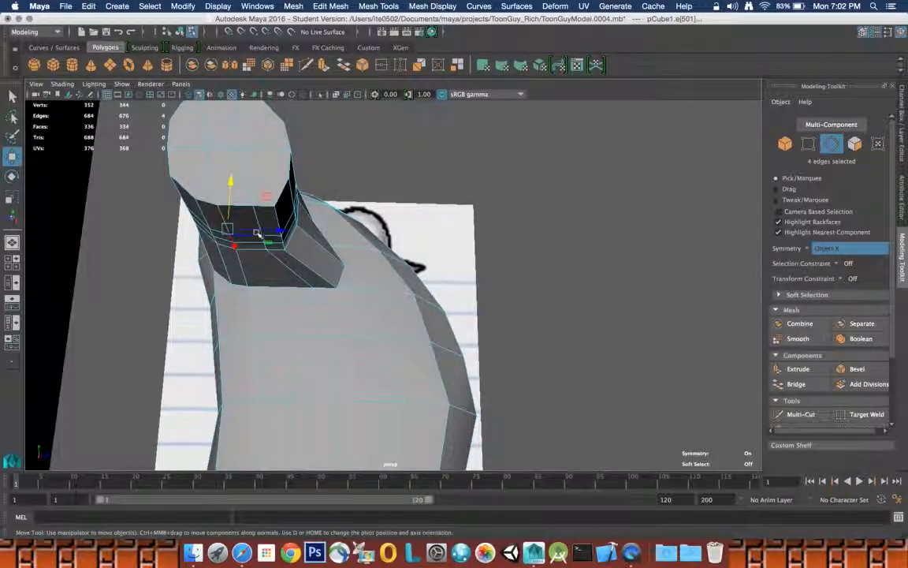
{"action": "left_click_drag", "start_coordinate": [266, 229], "coordinate": [266, 229]}
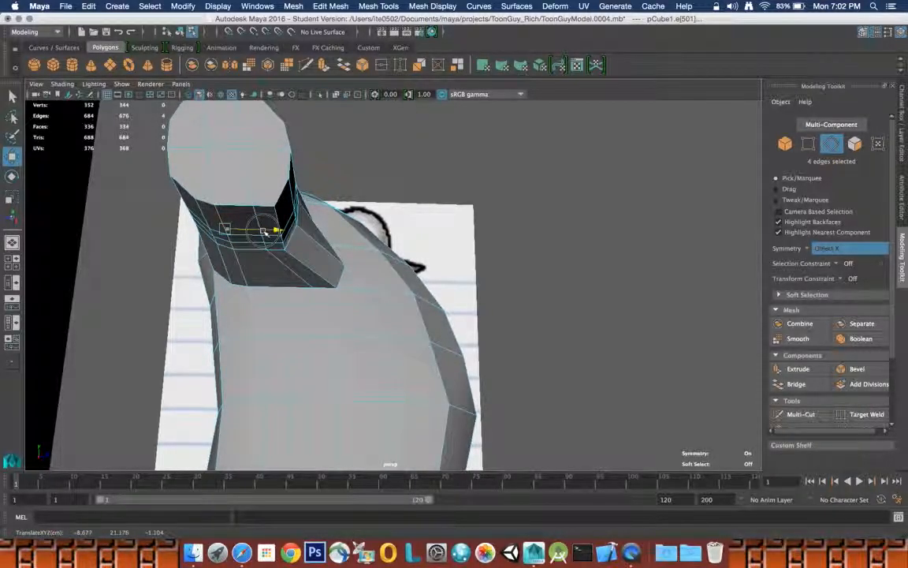
Shift the next pair of elbow underside edges along the Z axis and adjust the edges at the front lower corner.
{"action": "left_click", "coordinate": [266, 245]}
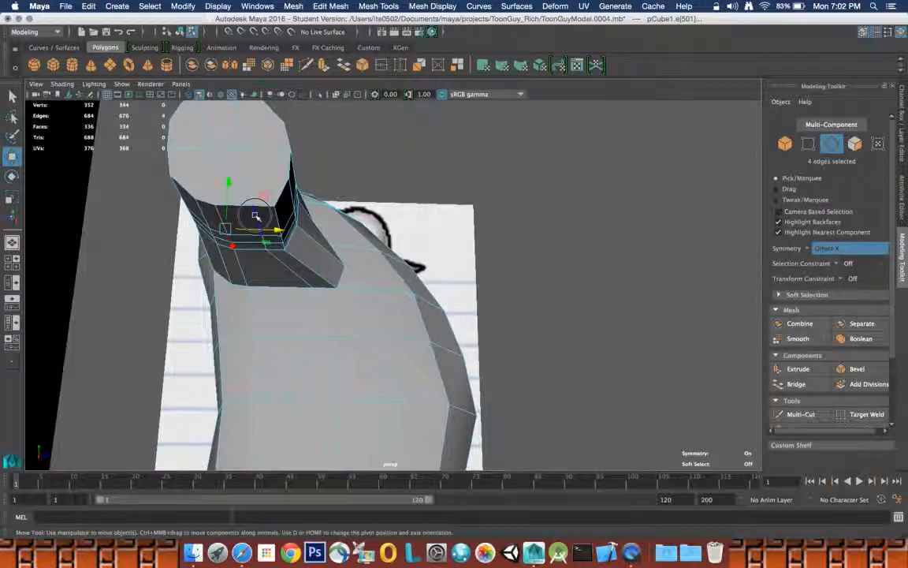
{"action": "left_click", "coordinate": [276, 238], "text": "shift"}
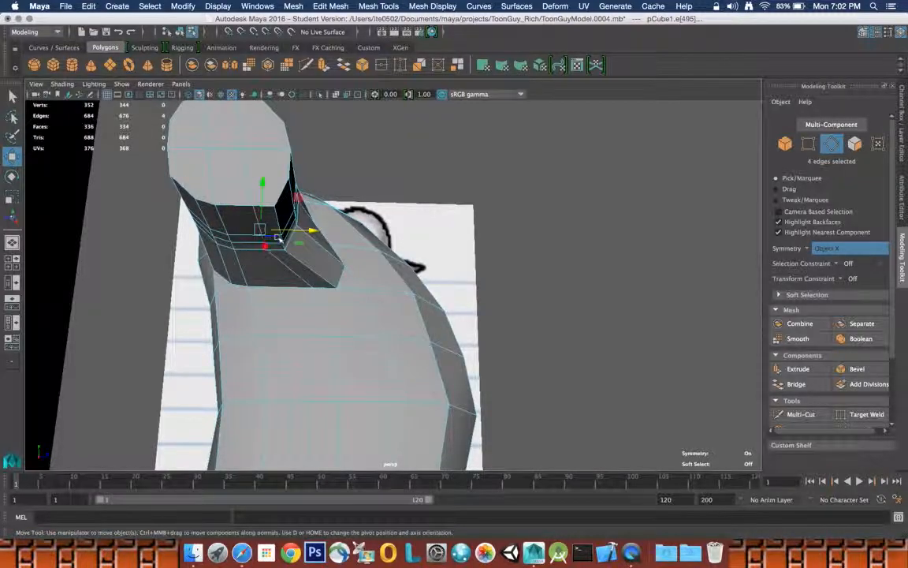
{"action": "left_click_drag", "start_coordinate": [293, 231], "coordinate": [293, 232]}
{"action": "left_click", "coordinate": [278, 224]}
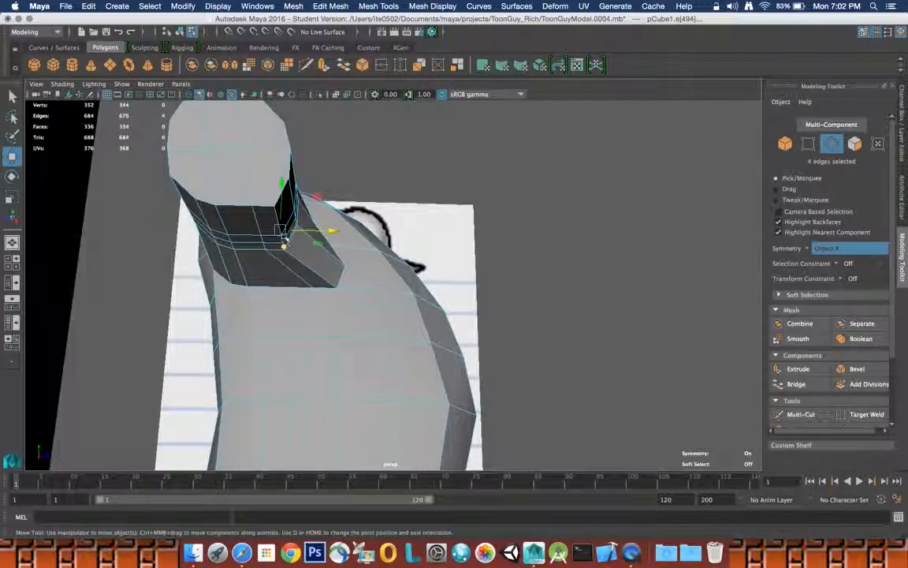
{"action": "left_click_drag", "start_coordinate": [280, 207], "coordinate": [252, 239]}
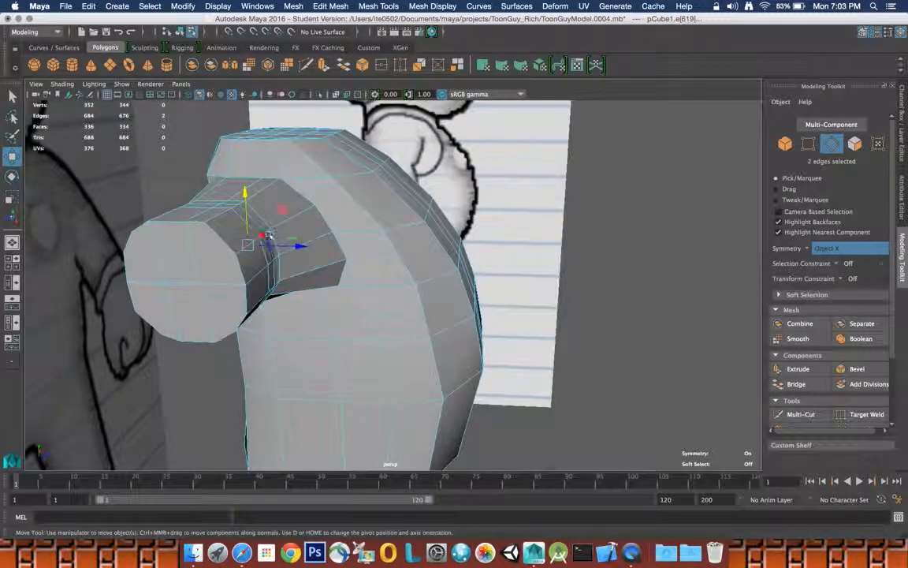
Select the elbow edges on the arm's front side and reposition them to round the profile.
{"action": "left_click", "coordinate": [264, 235], "text": "shift"}
{"action": "left_click_drag", "start_coordinate": [260, 213], "coordinate": [283, 234]}
{"action": "left_click_drag", "start_coordinate": [237, 239], "coordinate": [156, 233], "text": "alt"}
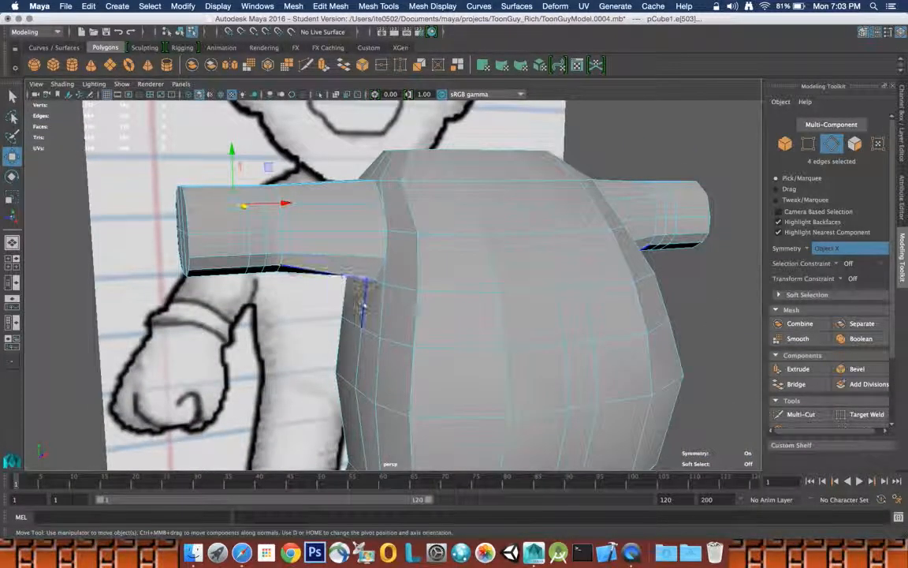
Move the armpit edges, where the arm's underside meets the torso, slightly down.
{"action": "left_click_drag", "start_coordinate": [364, 247], "coordinate": [282, 297], "text": "alt"}
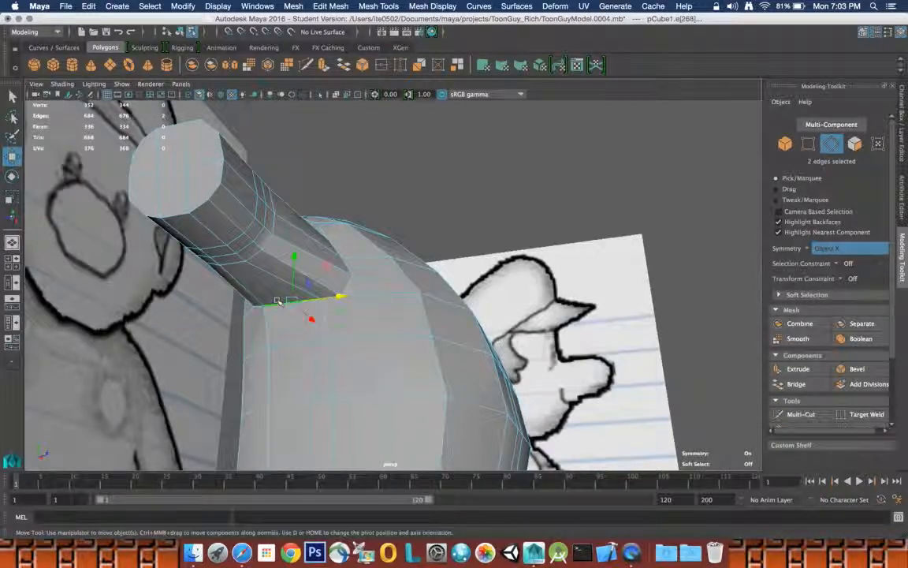
{"action": "left_click_drag", "start_coordinate": [295, 273], "coordinate": [294, 273]}
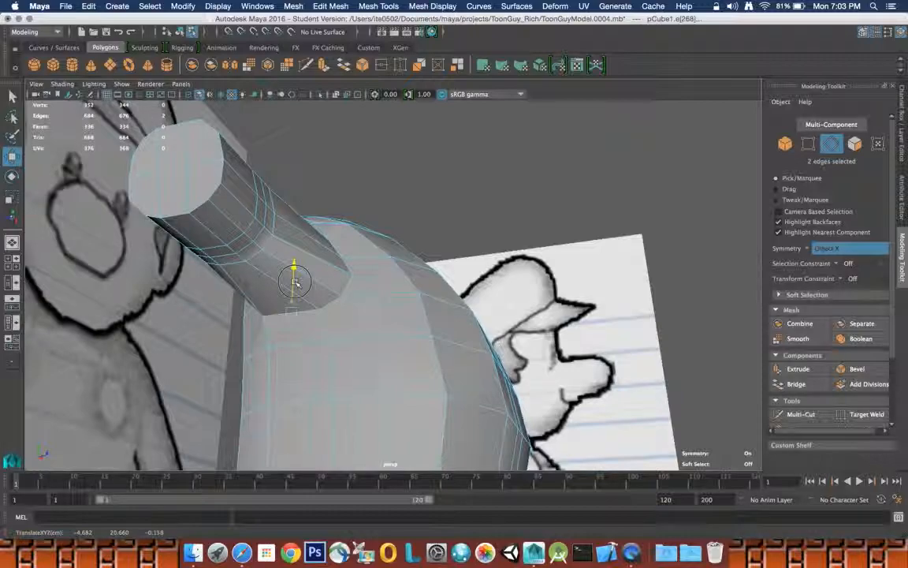
{"action": "left_click_drag", "start_coordinate": [297, 281], "coordinate": [347, 282], "text": "alt"}
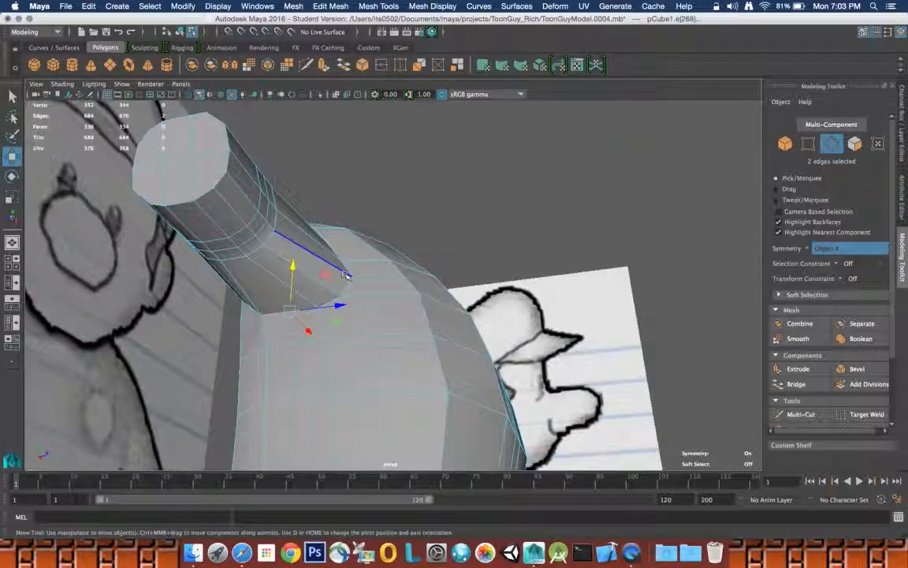
{"action": "mouse_move", "coordinate": [338, 276]}
{"action": "left_mouse_down", "text": "alt"}
{"action": "mouse_move", "coordinate": [329, 303]}
{"action": "mouse_move", "coordinate": [350, 277]}
{"action": "left_mouse_up", "text": "alt"}
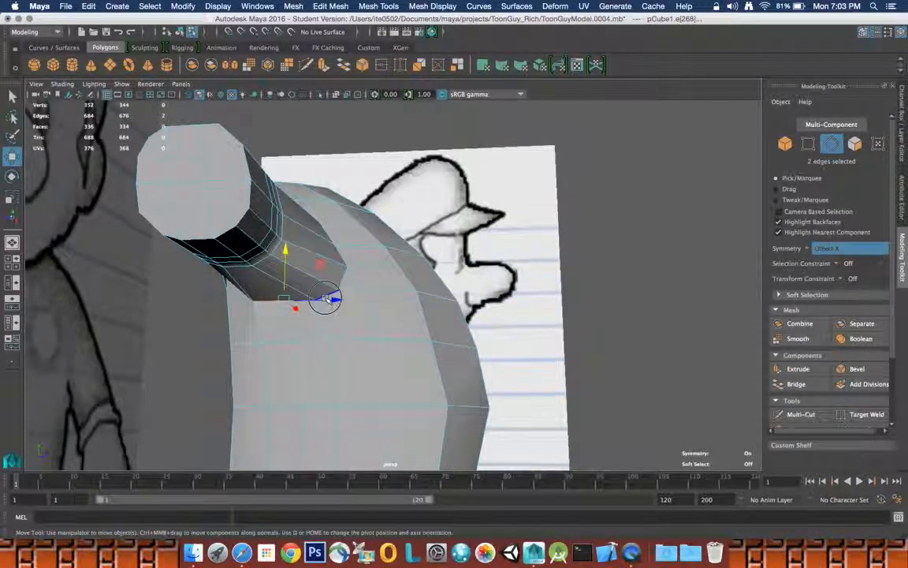
{"action": "left_click_drag", "start_coordinate": [326, 297], "coordinate": [247, 318], "text": "alt"}
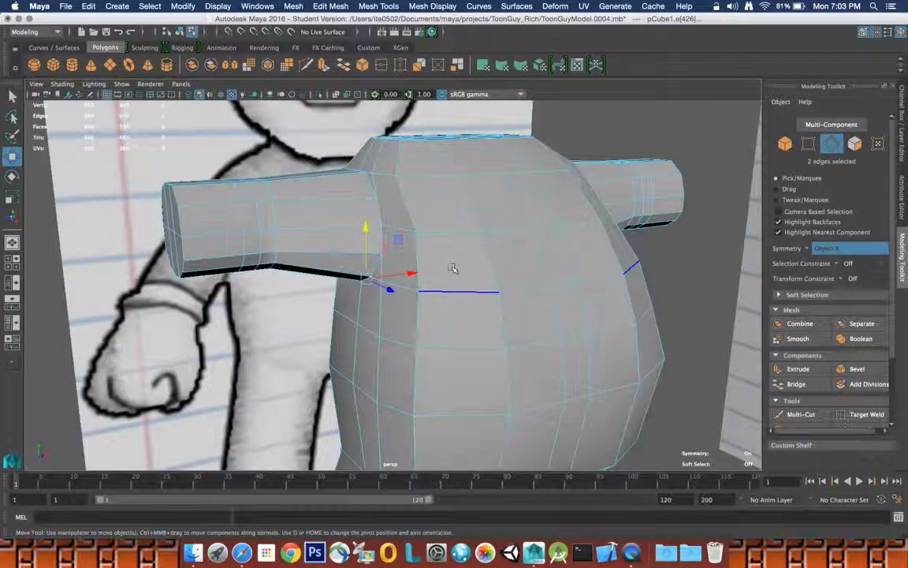
{"action": "scroll", "coordinate": [452, 268], "scroll_direction": "down", "scroll_amount": 3}
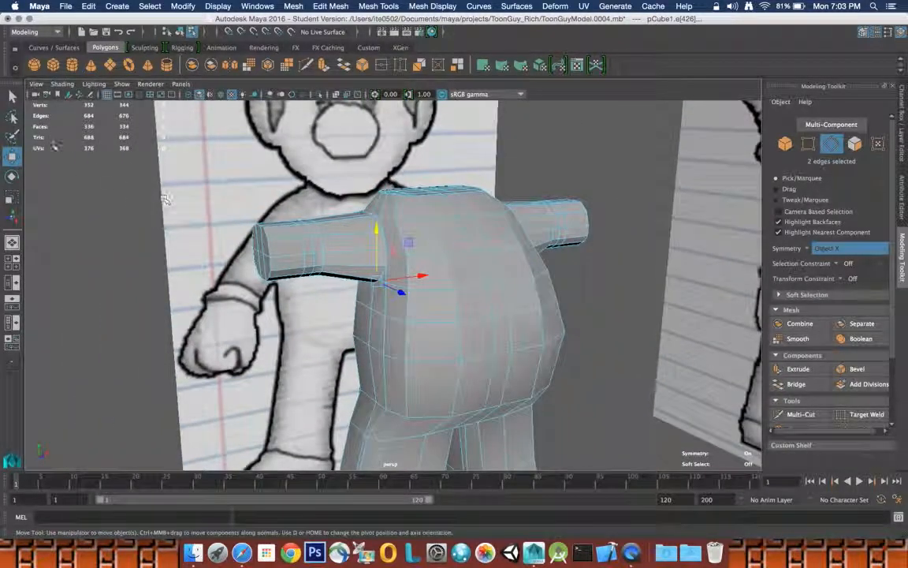
Save the scene as a new incremented version and accept the student version notice.
{"action": "left_click", "coordinate": [12, 95]}
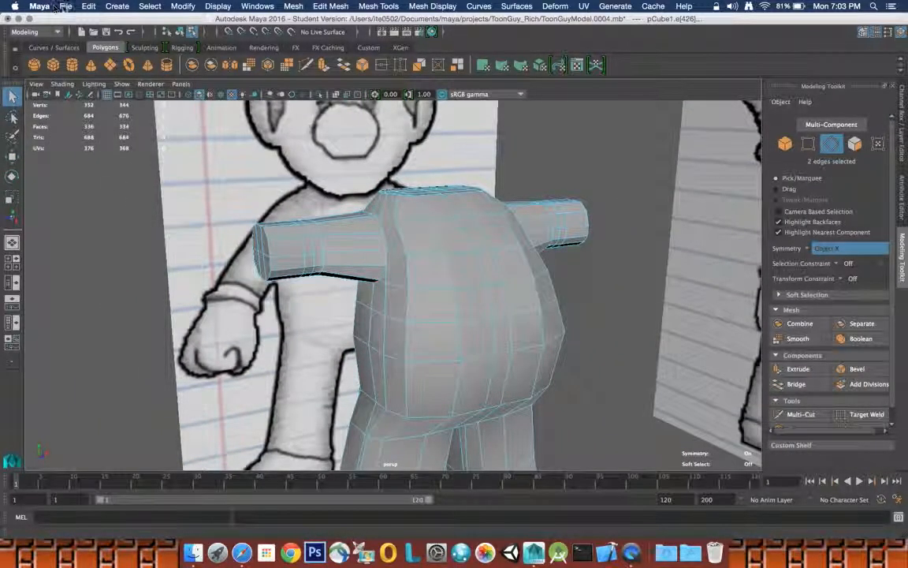
{"action": "left_click", "coordinate": [65, 6]}
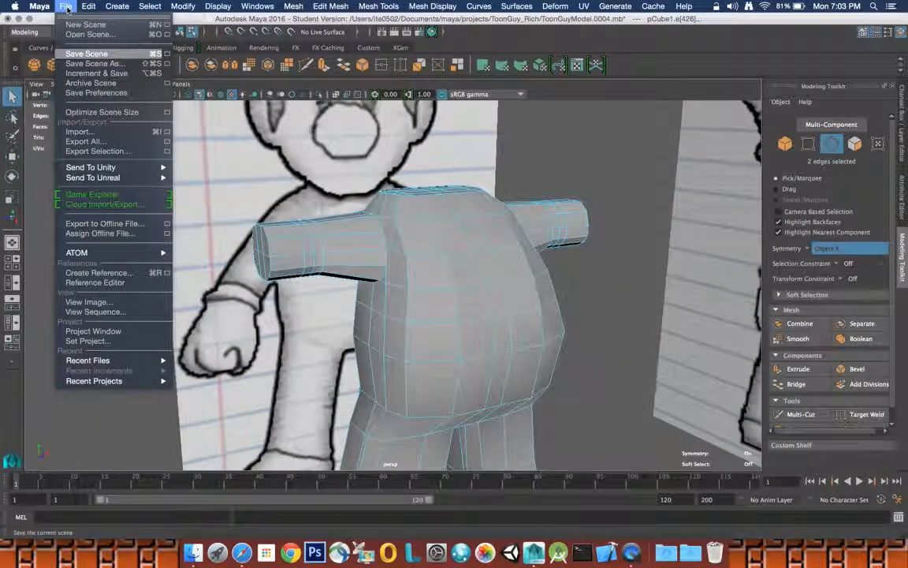
{"action": "left_click", "coordinate": [103, 73]}
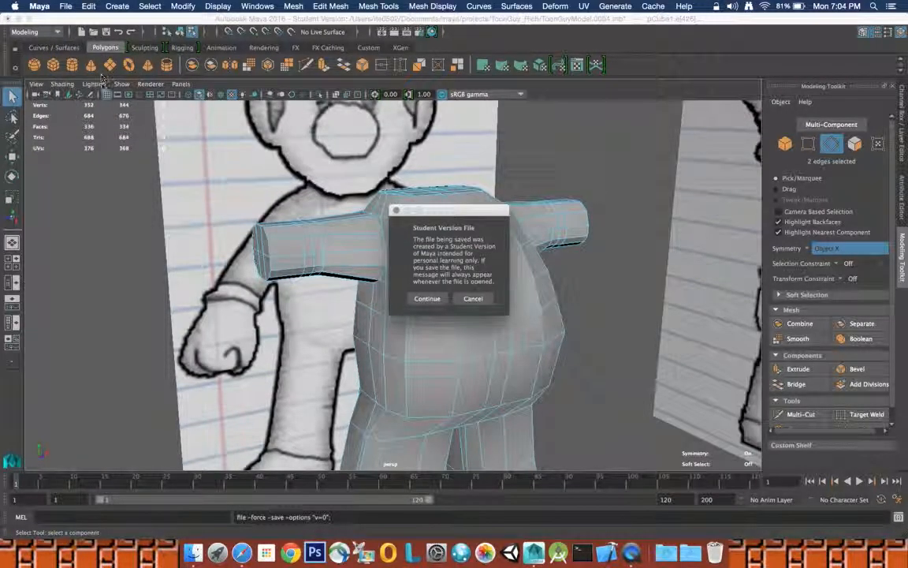
{"action": "left_click", "coordinate": [431, 303]}
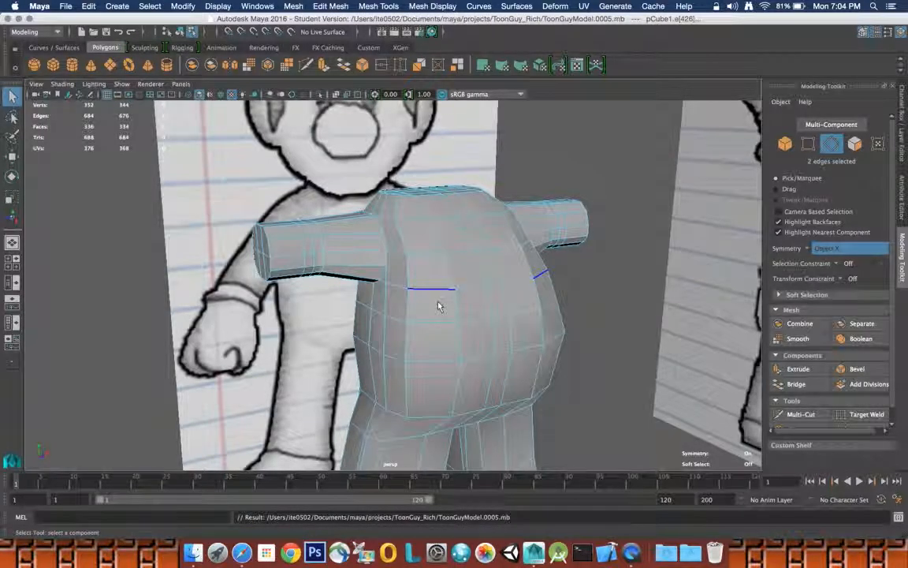
Switch to face selection and select the first faces on the bottom ends of the legs.
{"action": "left_click_drag", "start_coordinate": [443, 301], "coordinate": [503, 284], "text": "alt"}
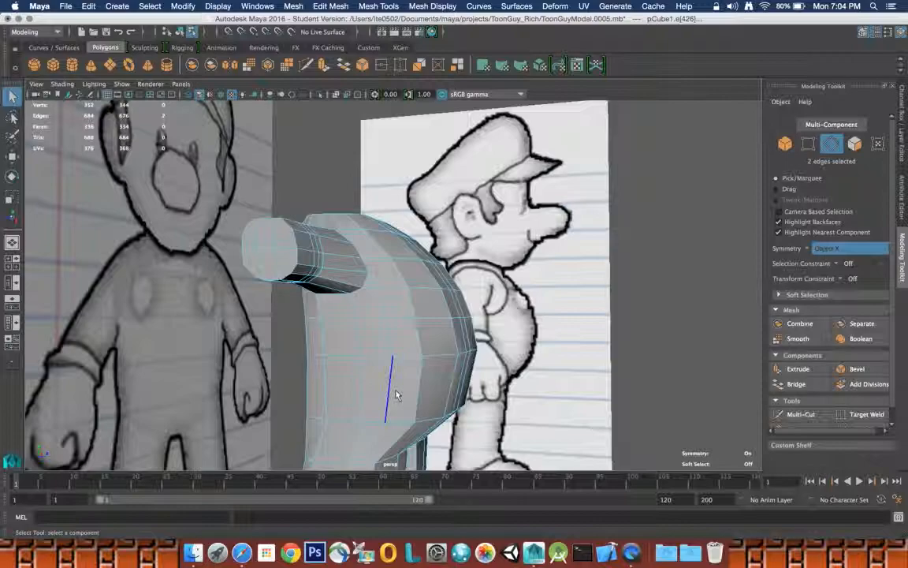
{"action": "right_click", "coordinate": [395, 257]}
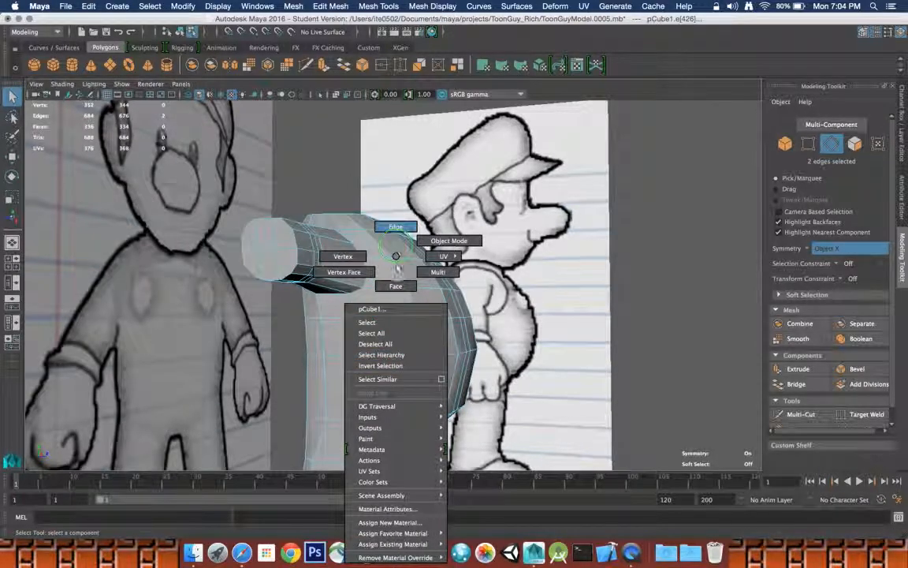
{"action": "right_click_drag", "start_coordinate": [398, 270], "coordinate": [398, 287]}
{"action": "scroll", "coordinate": [399, 299], "scroll_direction": "up", "scroll_amount": 2}
{"action": "scroll", "coordinate": [398, 299], "scroll_direction": "down", "scroll_amount": 4}
{"action": "left_click_drag", "start_coordinate": [398, 300], "coordinate": [383, 377], "text": "alt"}
{"action": "left_click", "coordinate": [378, 413]}
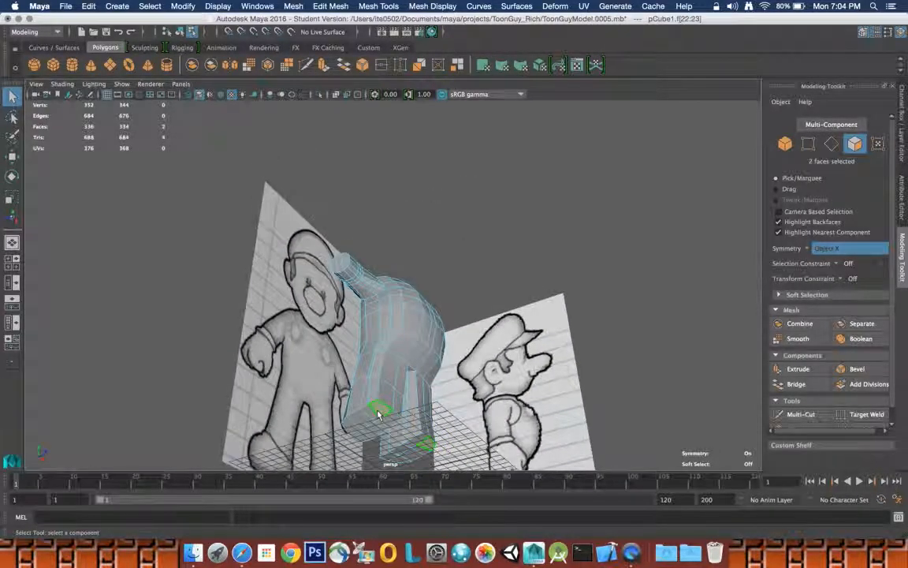
{"action": "key", "text": "f"}
{"action": "scroll", "coordinate": [381, 406], "scroll_direction": "up", "scroll_amount": 2}
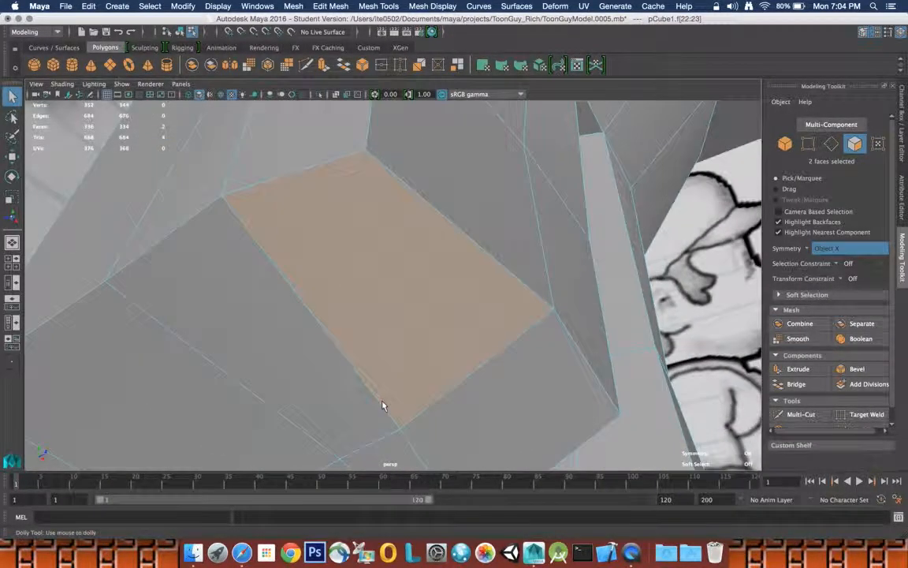
{"action": "scroll", "coordinate": [381, 405], "scroll_direction": "down", "scroll_amount": 5}
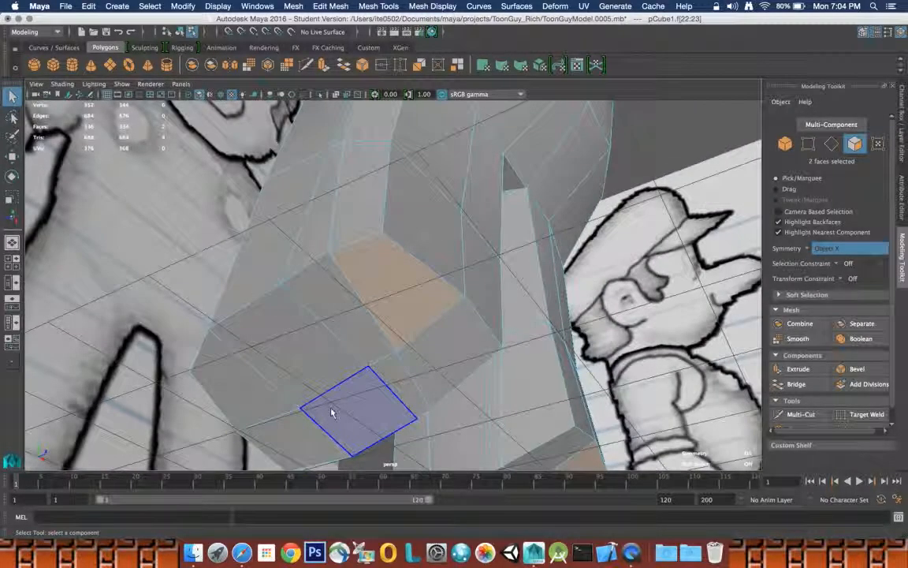
{"action": "left_click", "coordinate": [314, 428], "text": "shift"}
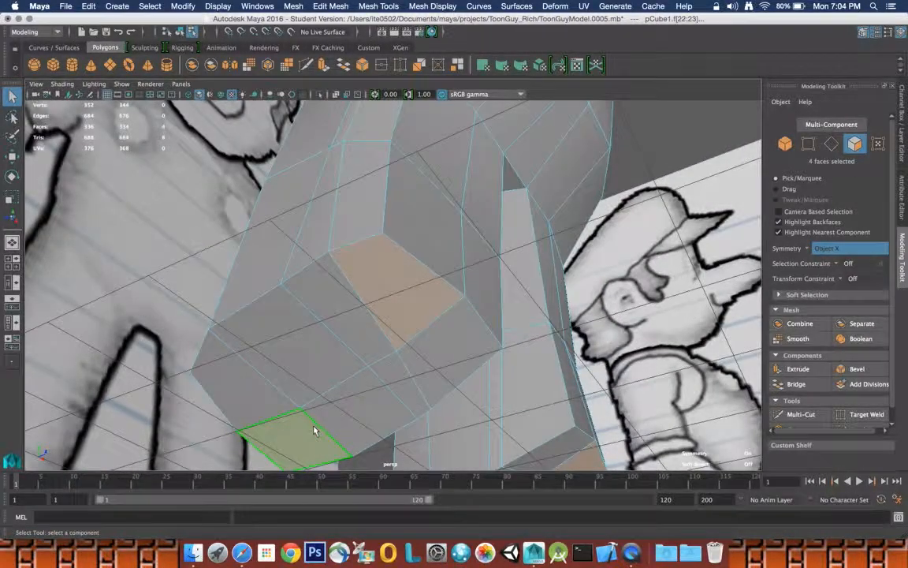
Add the remaining bottom faces of both legs to the selection.
{"action": "key", "text": "f"}
{"action": "left_click_drag", "start_coordinate": [398, 315], "coordinate": [330, 283], "text": "alt"}
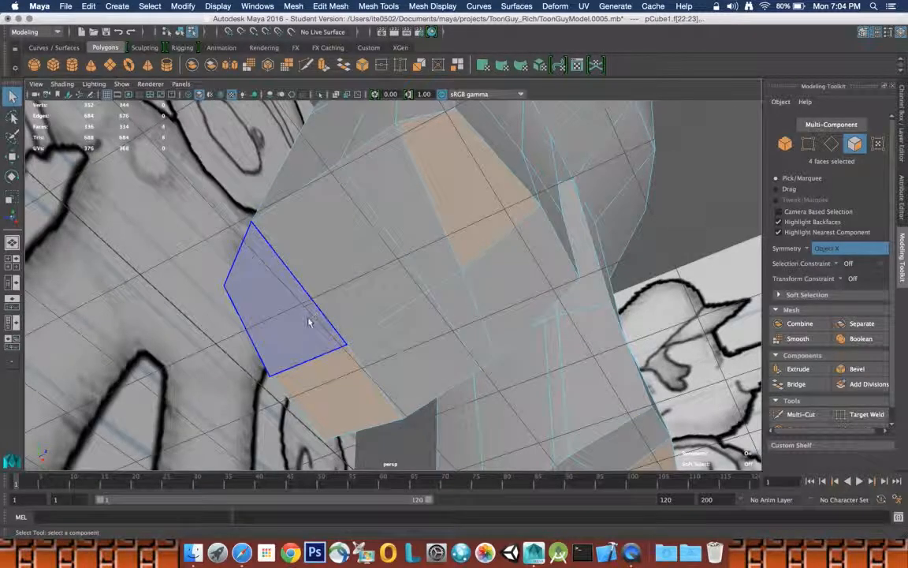
{"action": "left_click", "coordinate": [341, 288], "text": "shift"}
{"action": "left_click", "coordinate": [408, 245], "text": "shift"}
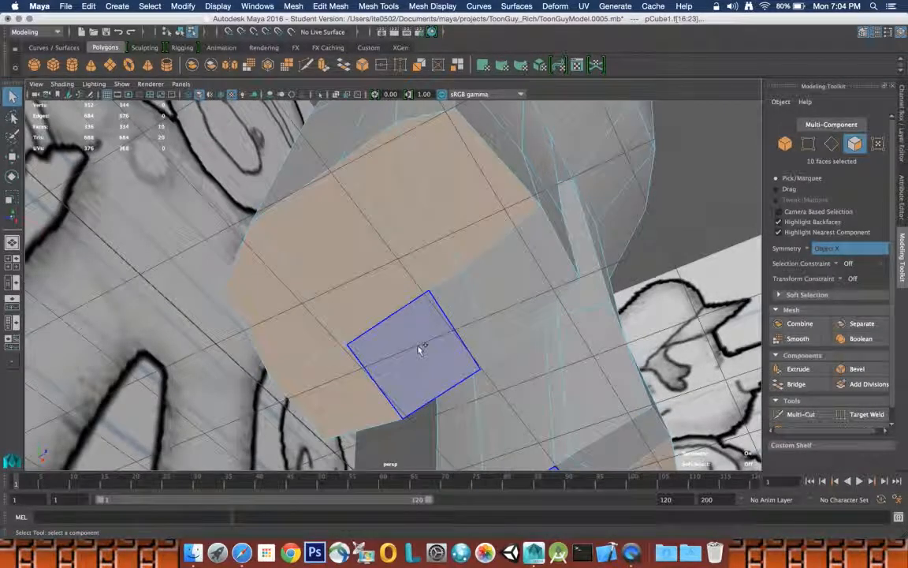
{"action": "left_click", "coordinate": [420, 348], "text": "shift"}
{"action": "left_click", "coordinate": [455, 319], "text": "shift"}
{"action": "left_click", "coordinate": [485, 284], "text": "shift"}
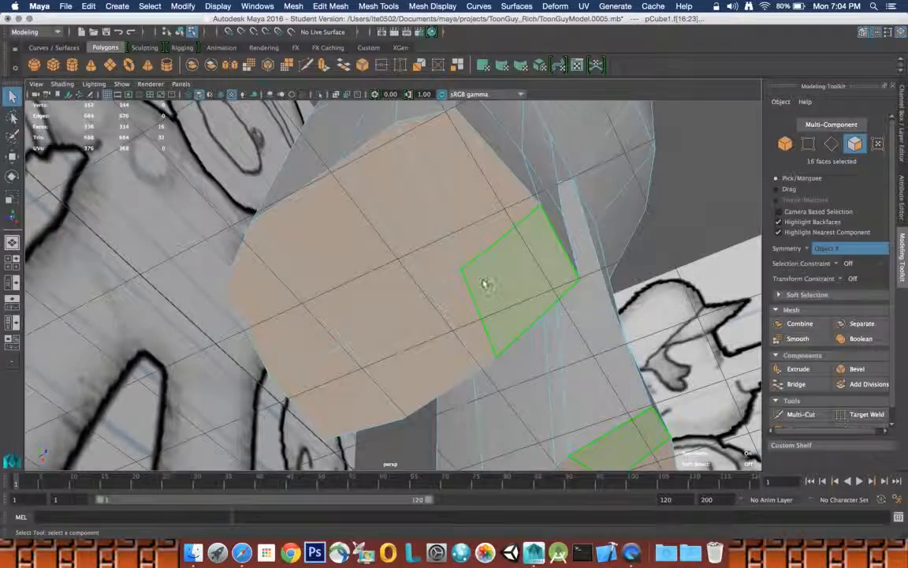
Switch to edge selection, pick the edges on the front of the lower legs, and shift them slightly along the Z axis.
{"action": "left_click_drag", "start_coordinate": [463, 265], "coordinate": [445, 311], "text": "alt"}
{"action": "left_click_drag", "start_coordinate": [423, 240], "coordinate": [457, 268], "text": "alt"}
{"action": "right_click_drag", "start_coordinate": [452, 254], "coordinate": [460, 220]}
{"action": "left_click", "coordinate": [460, 238]}
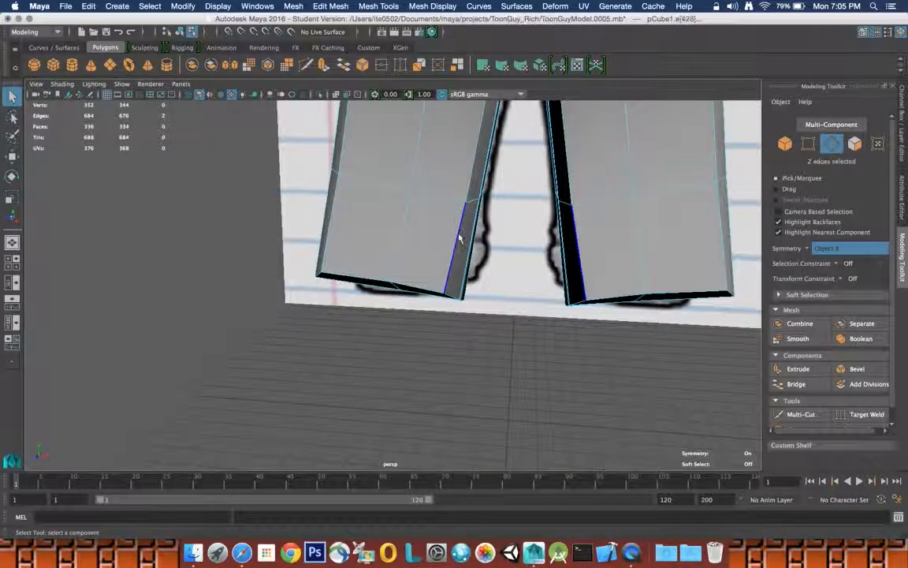
{"action": "left_click_drag", "start_coordinate": [509, 227], "coordinate": [480, 191], "text": "alt"}
{"action": "scroll", "coordinate": [484, 217], "scroll_direction": "down", "scroll_amount": 4}
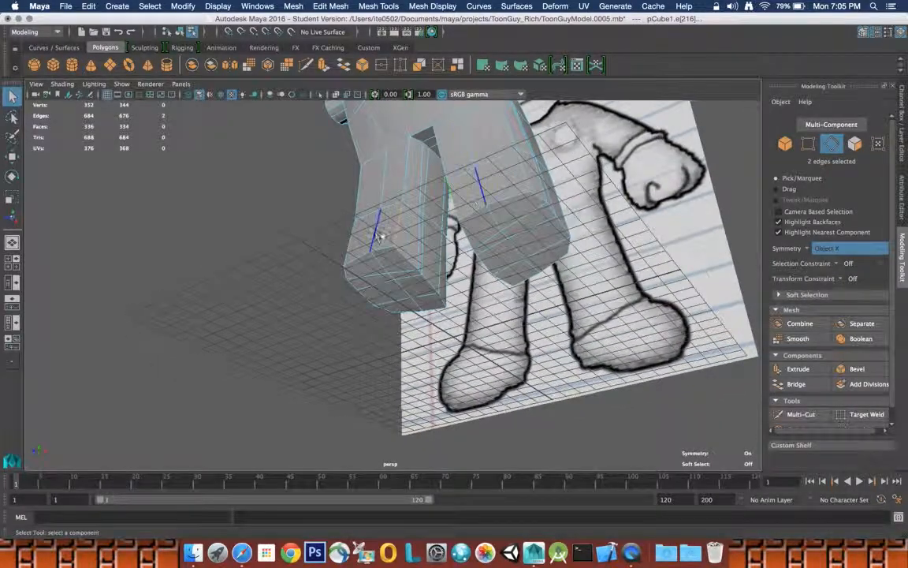
{"action": "key", "text": "w"}
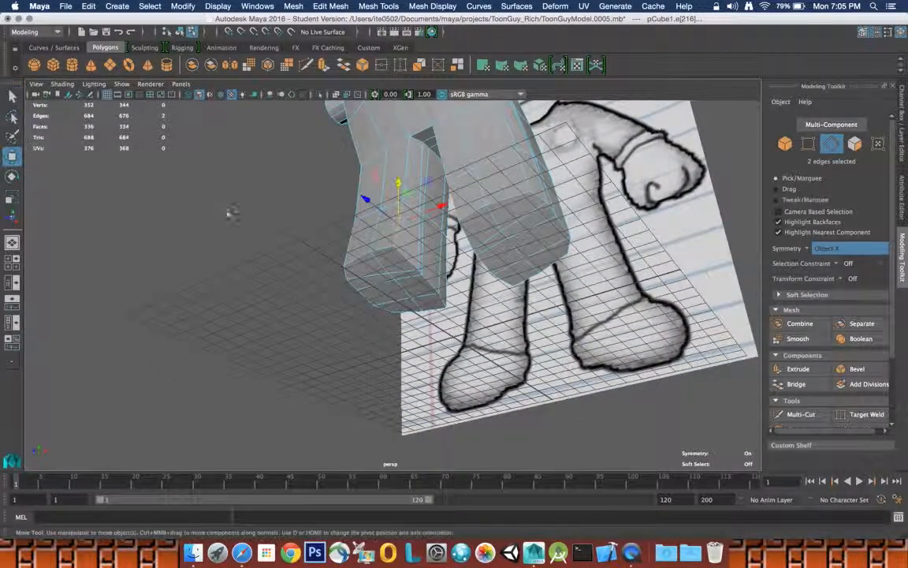
{"action": "left_click_drag", "start_coordinate": [378, 209], "coordinate": [383, 215]}
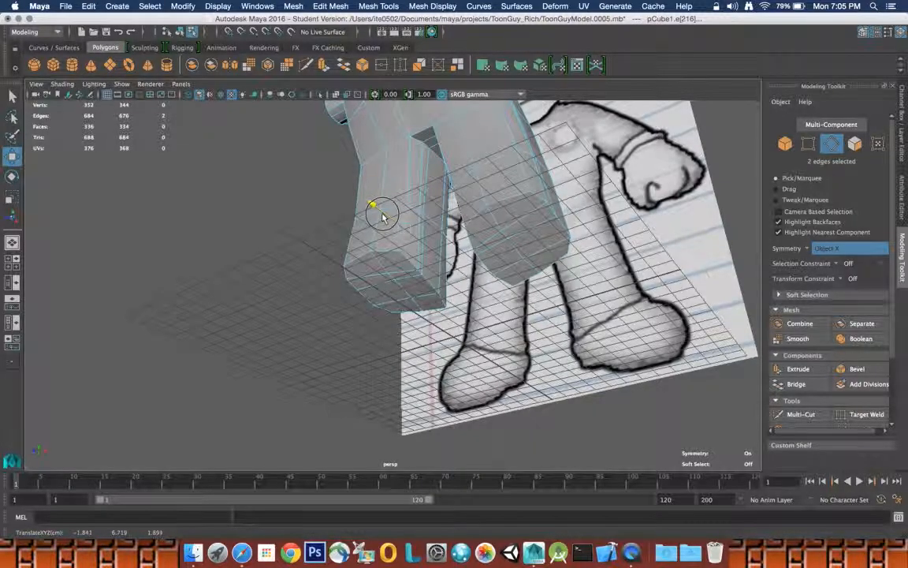
Select the edges on the back of the lower legs and shift them slightly along the Z axis.
{"action": "left_click_drag", "start_coordinate": [441, 217], "coordinate": [407, 244], "text": "alt"}
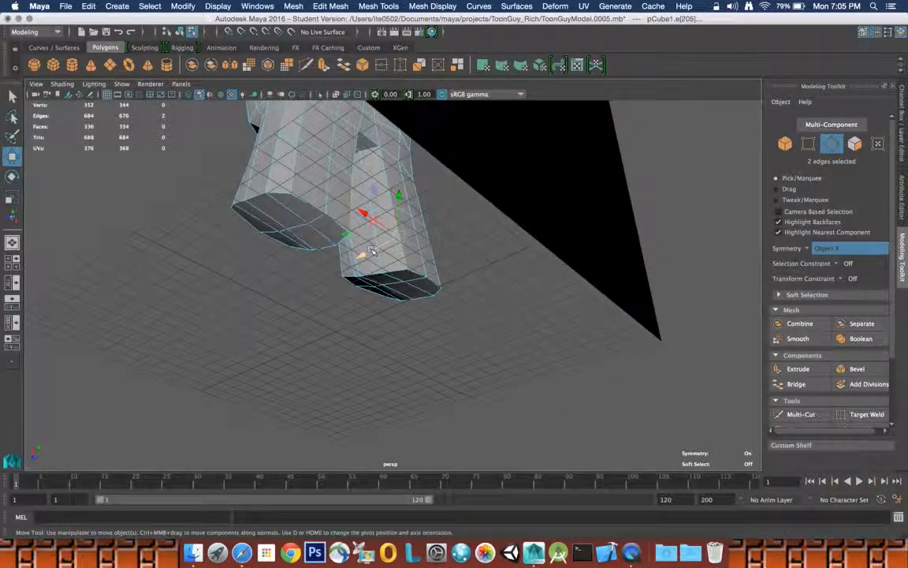
{"action": "left_click_drag", "start_coordinate": [372, 247], "coordinate": [370, 248]}
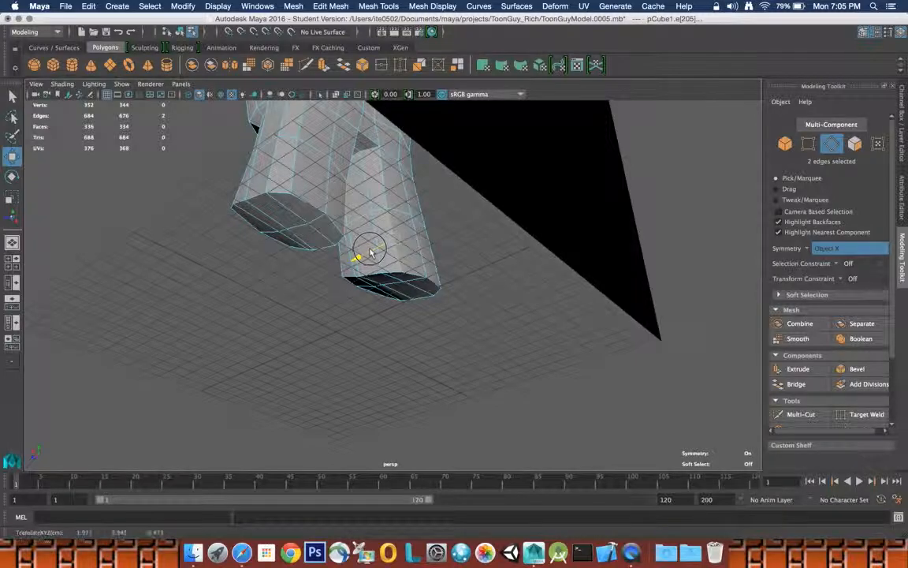
{"action": "left_click_drag", "start_coordinate": [386, 250], "coordinate": [645, 294], "text": "alt"}
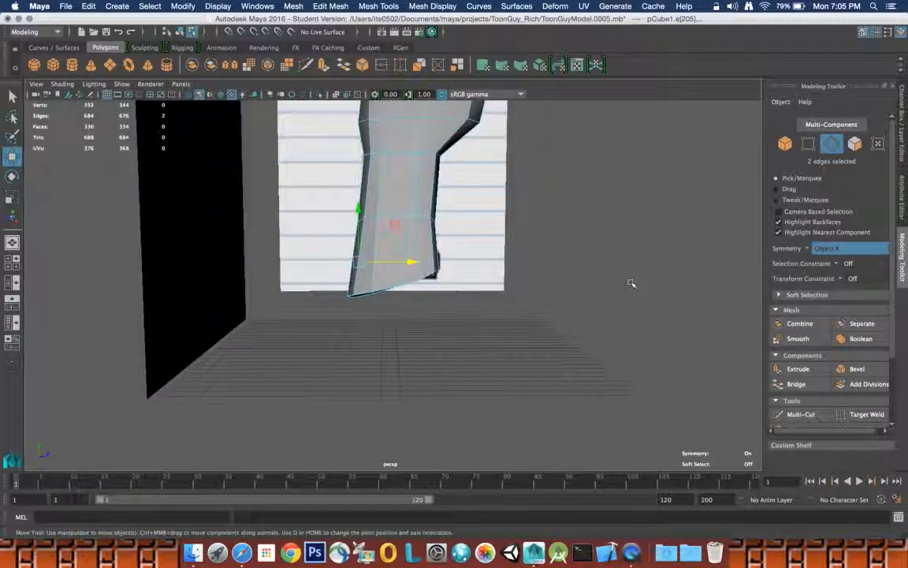
Switch to the full-size side view to check the lower legs against the reference drawing.
{"action": "key", "text": "space"}
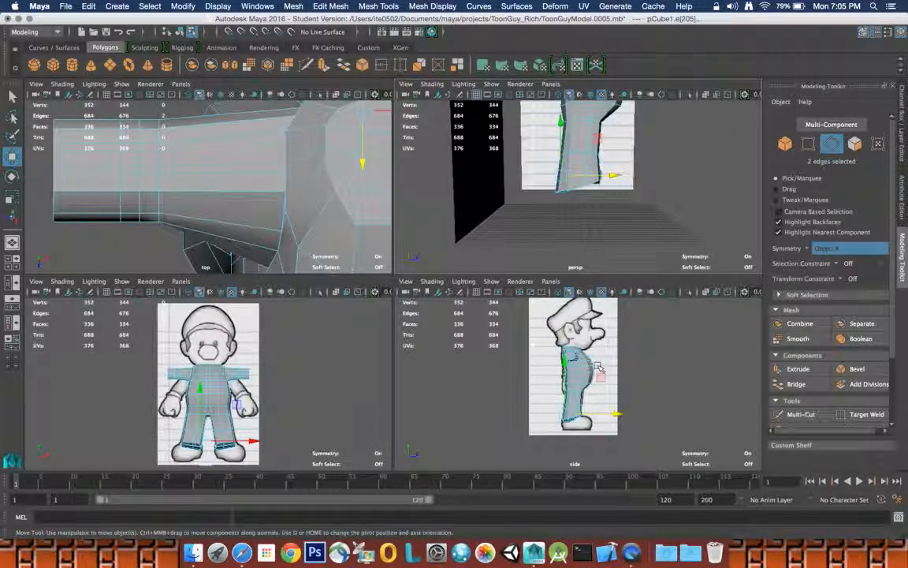
{"action": "left_click", "coordinate": [599, 367]}
{"action": "key", "text": "space"}
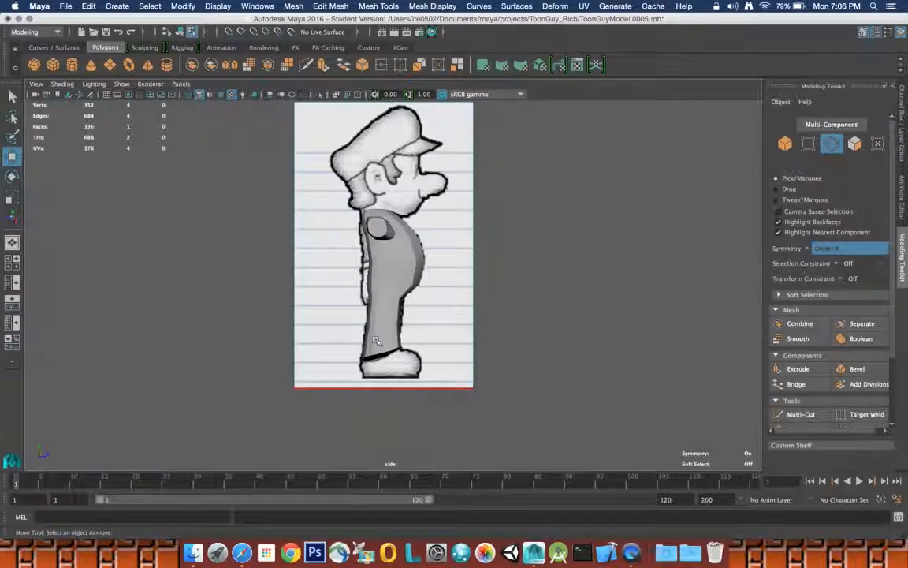
Return to the full-size perspective view, switch to face selection, and select all 16 bottom faces of both legs.
{"action": "key", "text": "space"}
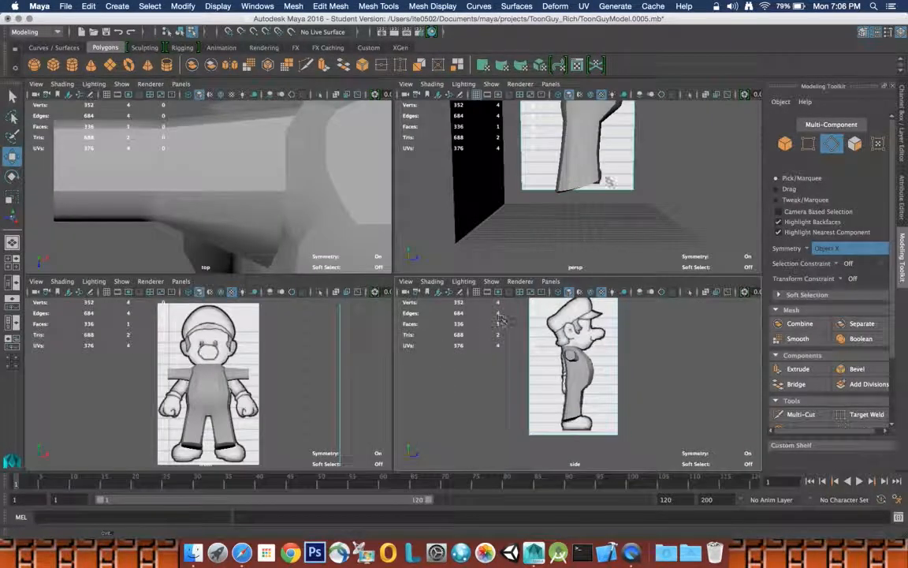
{"action": "double_click", "coordinate": [588, 168]}
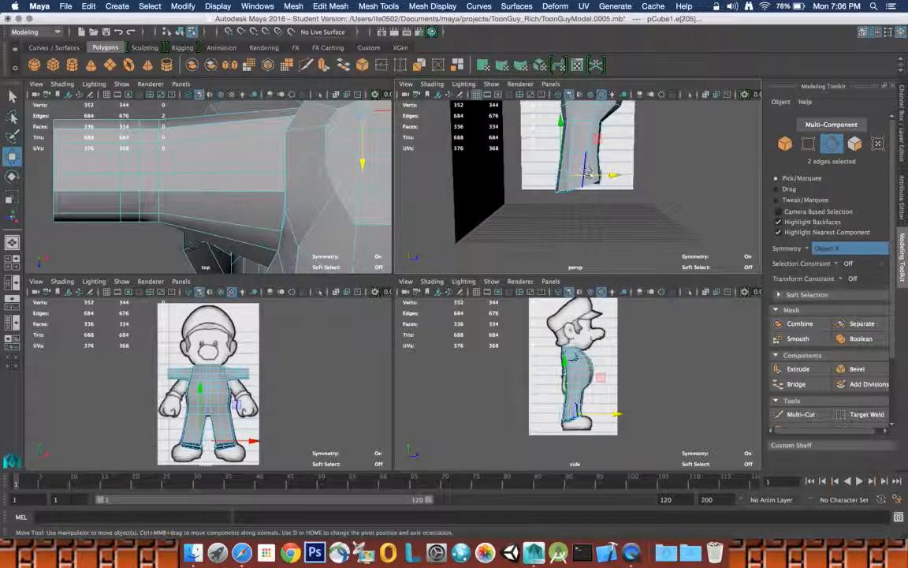
{"action": "key", "text": "space"}
{"action": "left_click_drag", "start_coordinate": [558, 195], "coordinate": [502, 154], "text": "alt"}
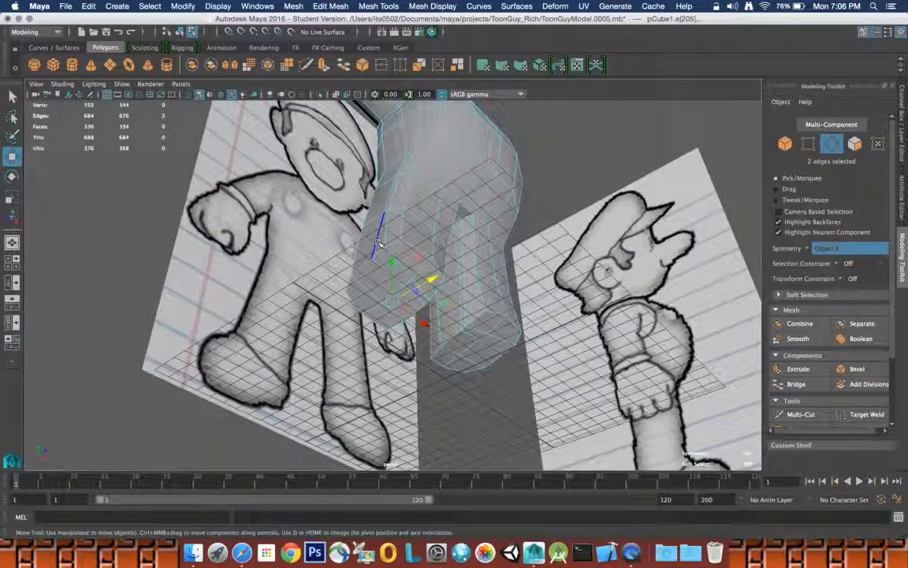
{"action": "left_click", "coordinate": [12, 96]}
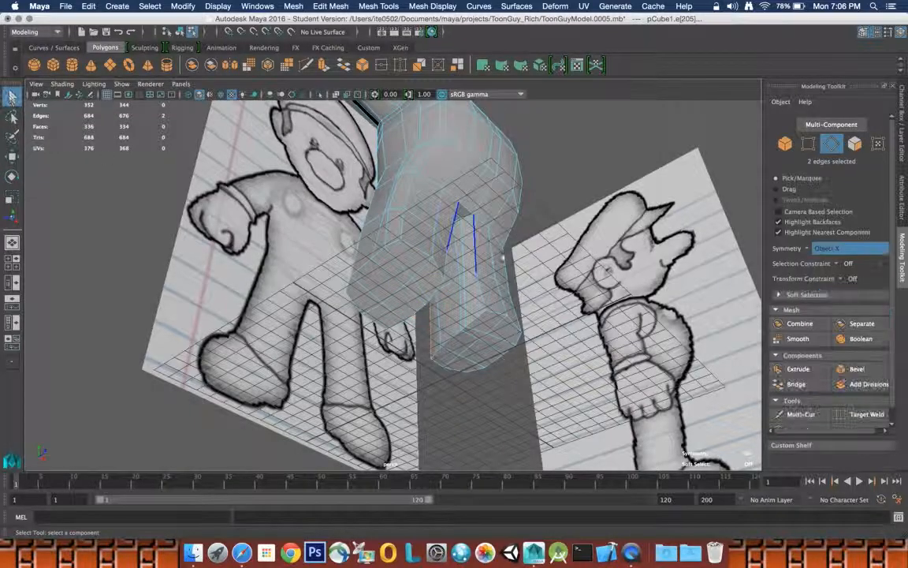
{"action": "right_click", "coordinate": [389, 258]}
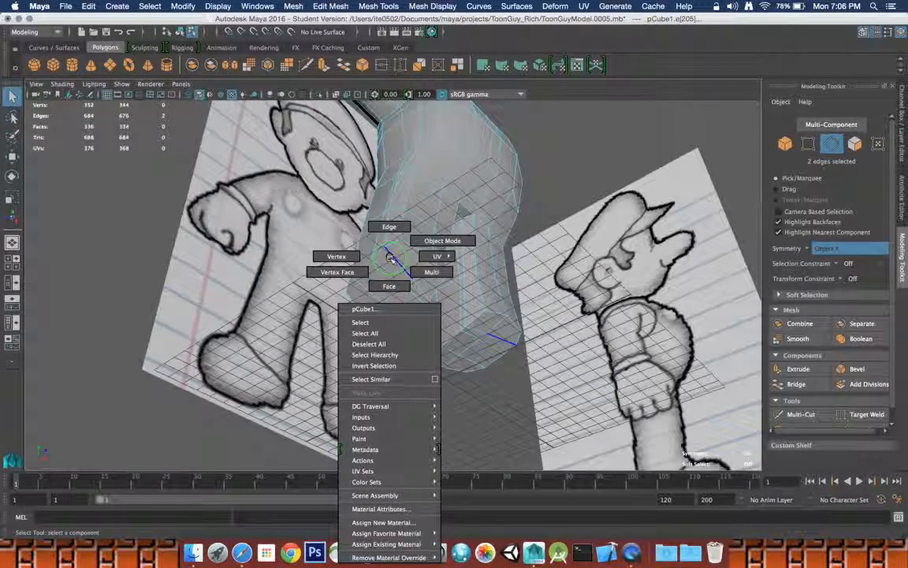
{"action": "right_click_drag", "start_coordinate": [389, 258], "coordinate": [393, 274]}
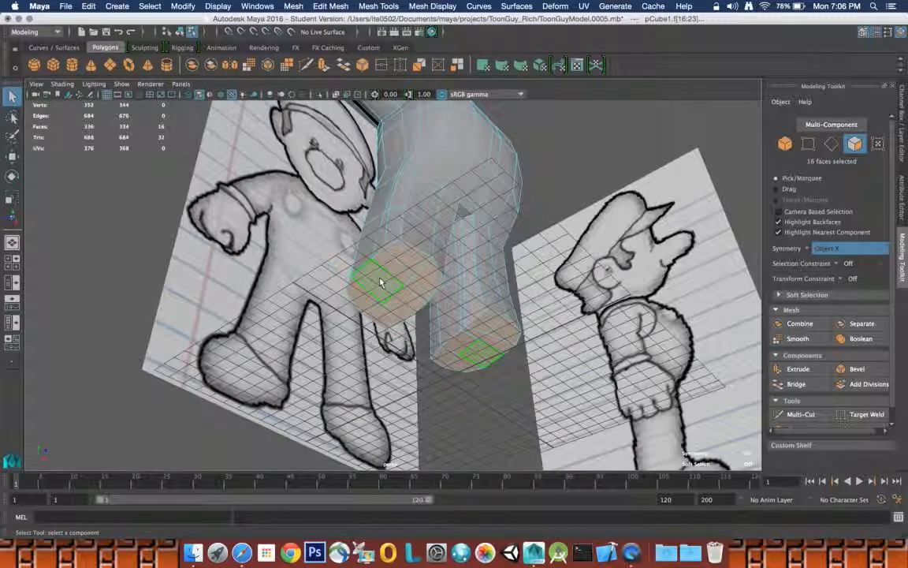
Extrude the bottom faces of both legs with a thickness of 0 and an offset of 0.2.
{"action": "left_click", "coordinate": [796, 369]}
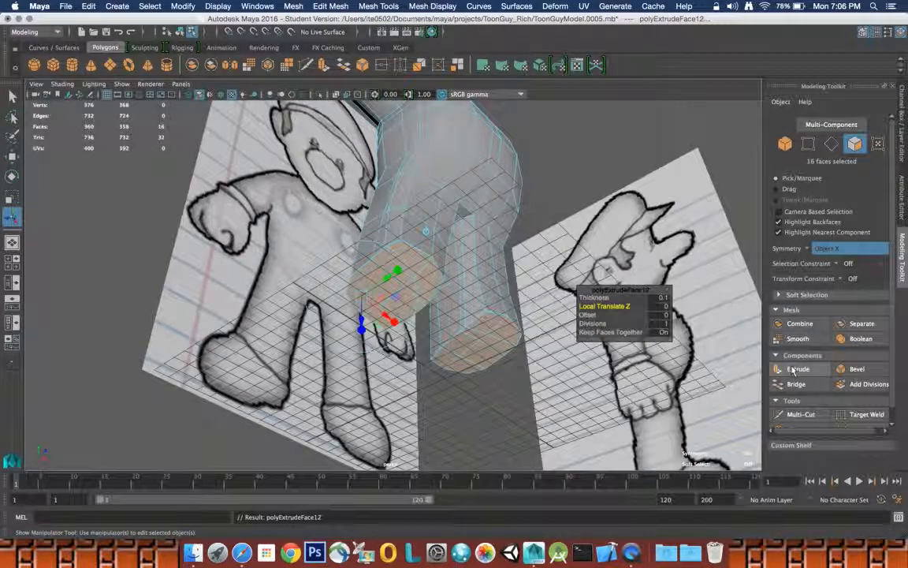
{"action": "left_click", "coordinate": [659, 297]}
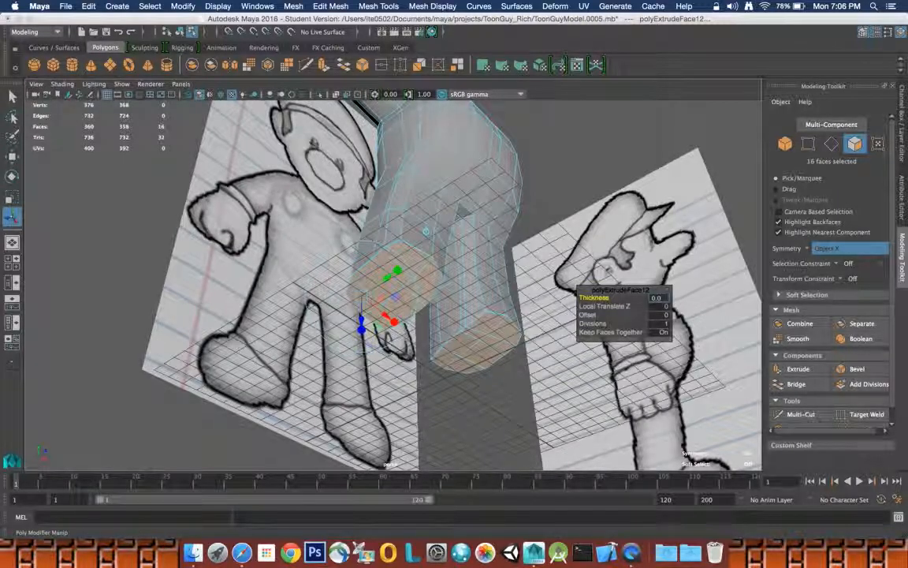
{"action": "left_click", "coordinate": [657, 315]}
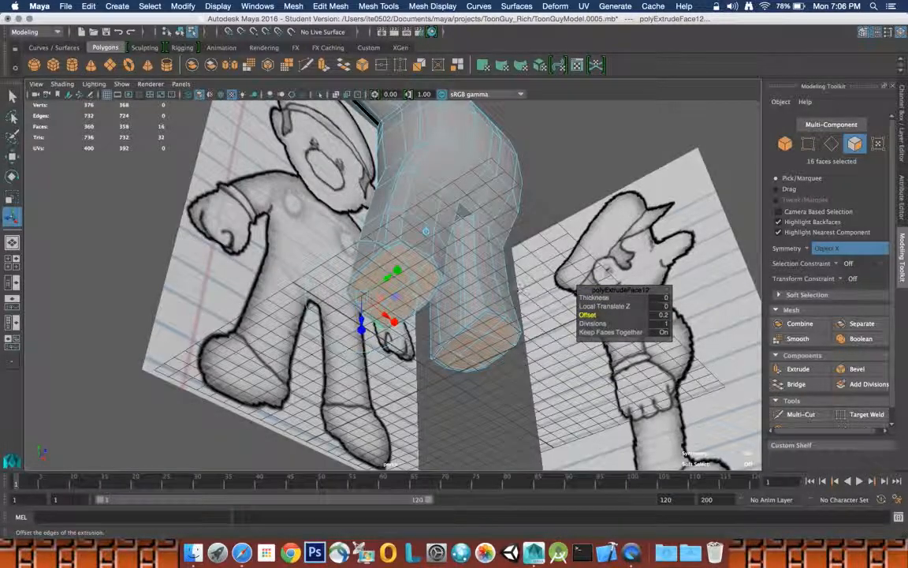
{"action": "mouse_move", "coordinate": [470, 271]}
{"action": "left_mouse_down", "text": "alt"}
{"action": "mouse_move", "coordinate": [487, 227]}
{"action": "mouse_move", "coordinate": [532, 278]}
{"action": "mouse_move", "coordinate": [450, 292]}
{"action": "mouse_move", "coordinate": [446, 264]}
{"action": "mouse_move", "coordinate": [447, 277]}
{"action": "mouse_move", "coordinate": [485, 292]}
{"action": "mouse_move", "coordinate": [477, 289]}
{"action": "left_mouse_up", "text": "alt"}
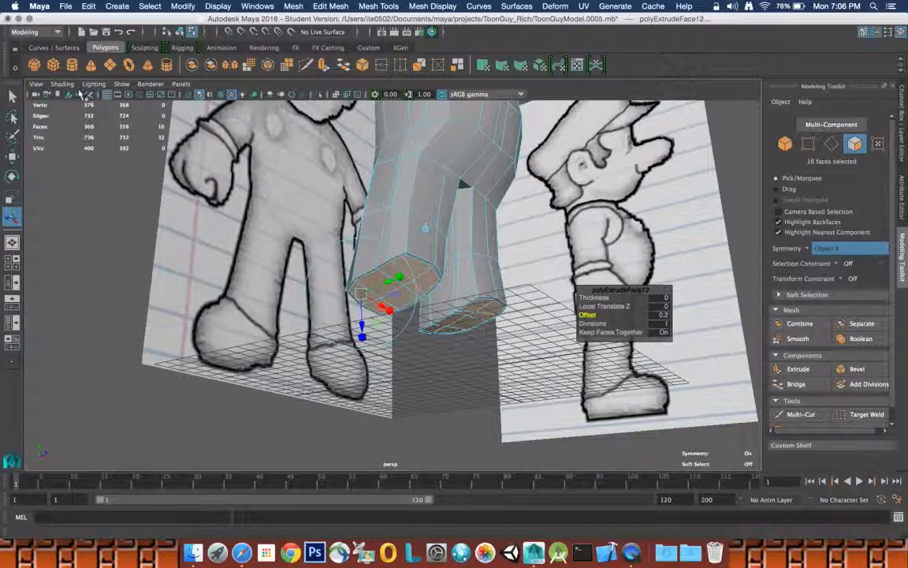
Extrude the inset bottom faces of both legs again with a thickness of 0 and a Local Translate Z of 2.
{"action": "left_click", "coordinate": [12, 95]}
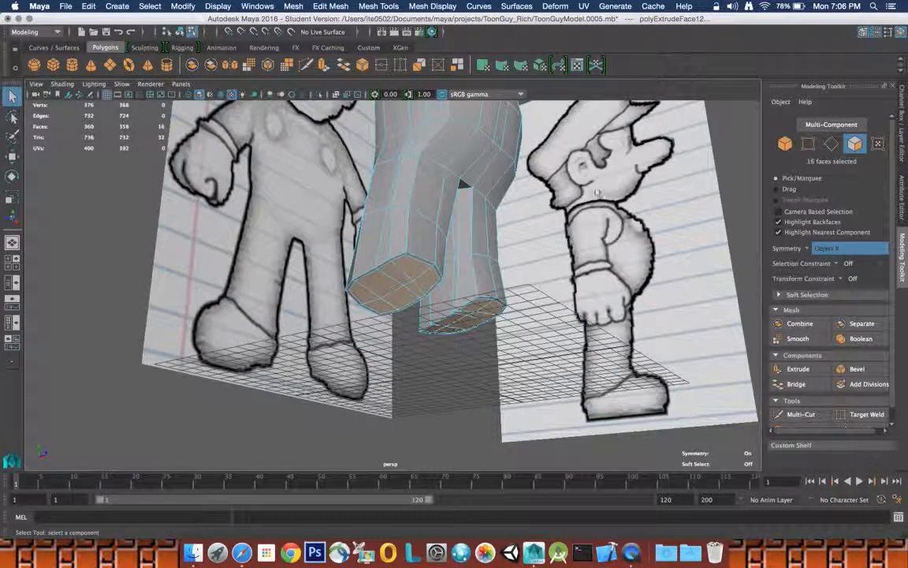
{"action": "left_click", "coordinate": [812, 370]}
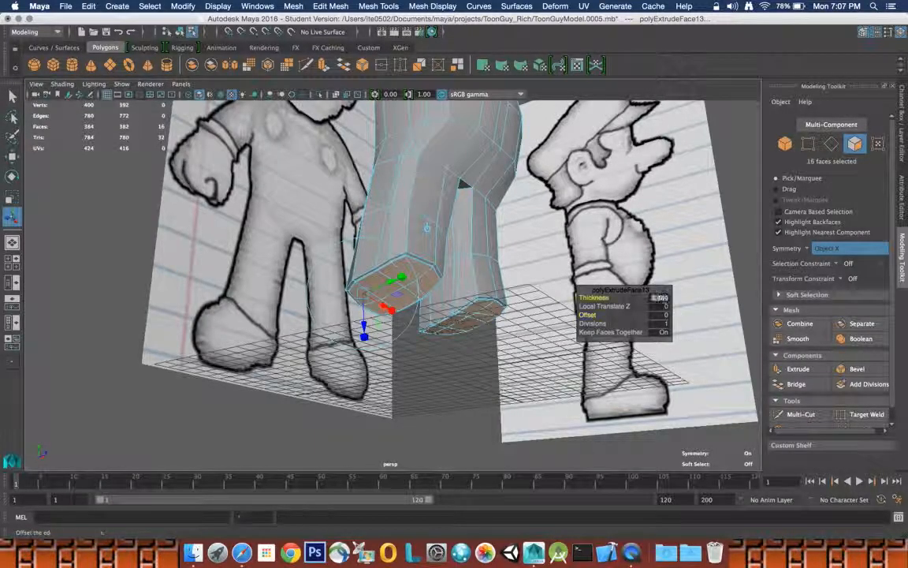
{"action": "key", "text": "Return"}
{"action": "left_click", "coordinate": [662, 306]}
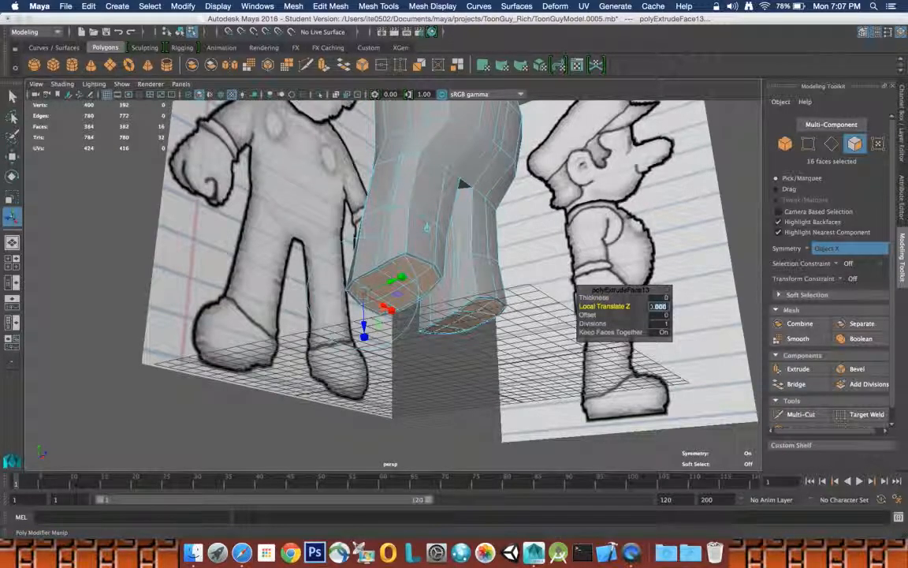
{"action": "type", "text": "0.207"}
{"action": "key", "text": "Return"}
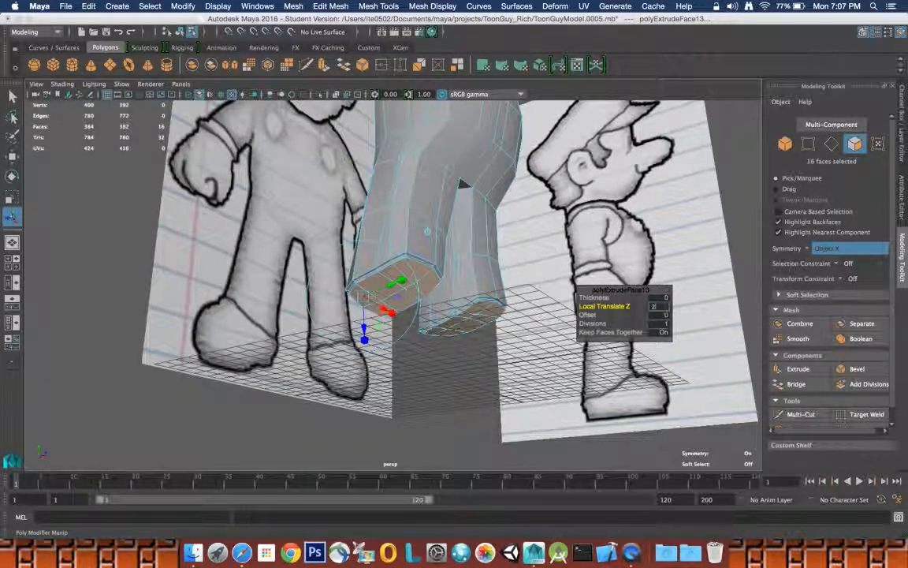
{"action": "key", "text": "Return"}
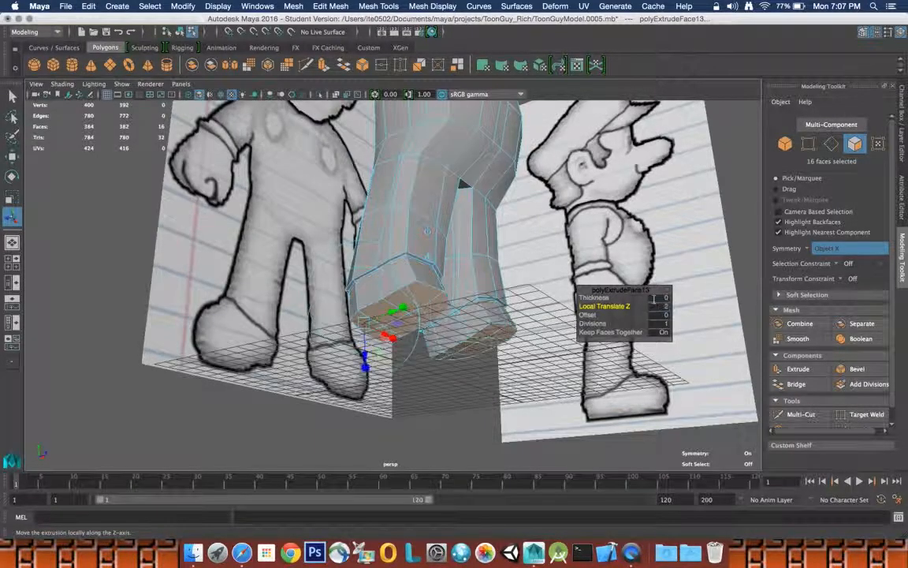
Move the newly extruded bottom faces slightly backward along the Z axis with the Move tool.
{"action": "left_click_drag", "start_coordinate": [458, 272], "coordinate": [501, 286], "text": "alt"}
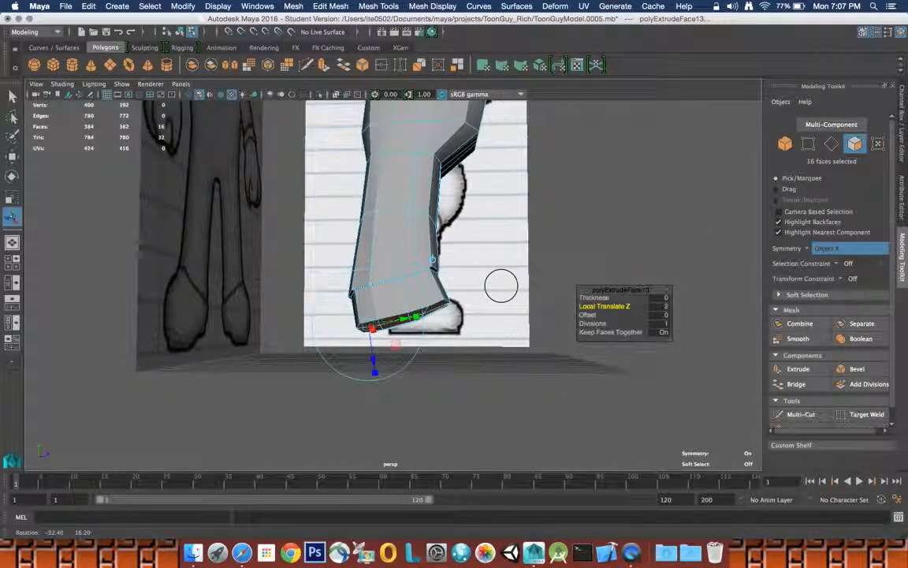
{"action": "left_click_drag", "start_coordinate": [501, 285], "coordinate": [499, 286], "text": "alt"}
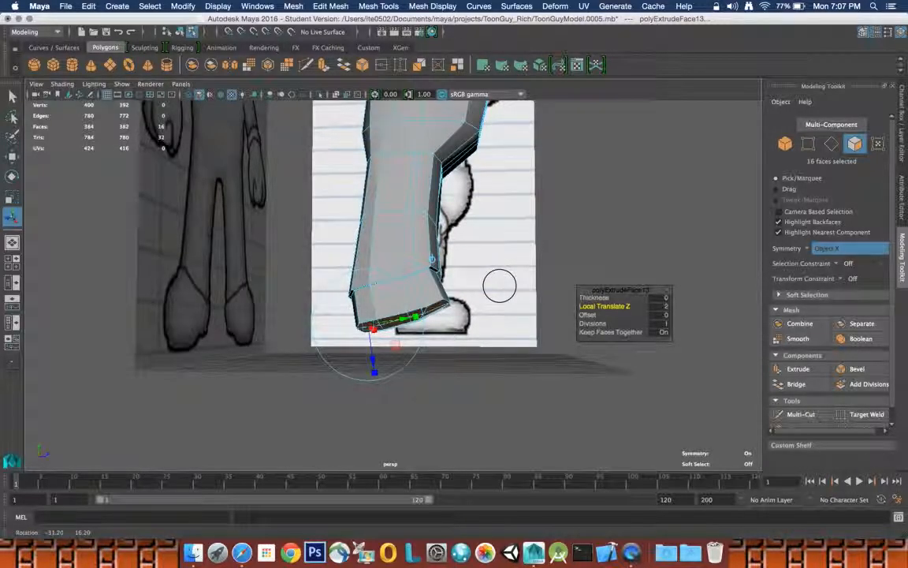
{"action": "left_click_drag", "start_coordinate": [499, 285], "coordinate": [482, 236], "text": "alt"}
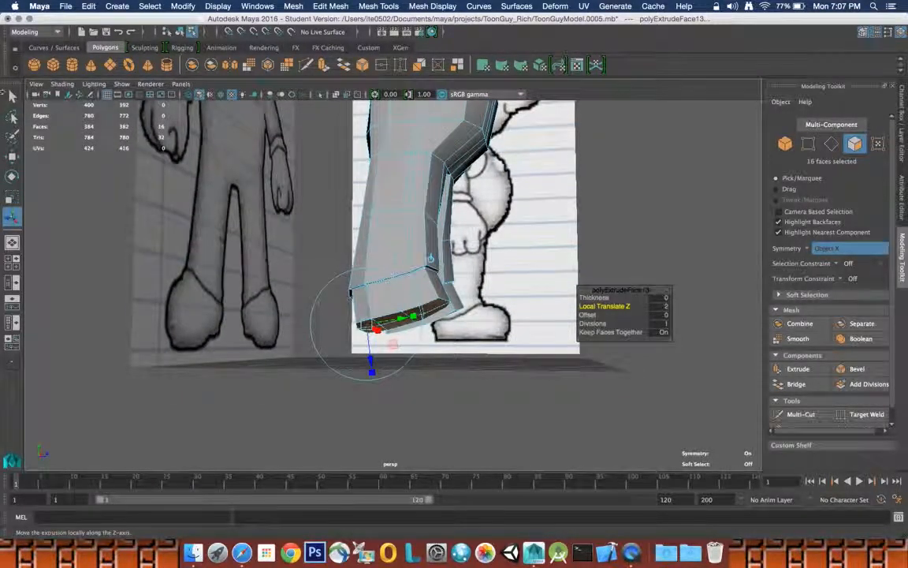
{"action": "left_click", "coordinate": [12, 95]}
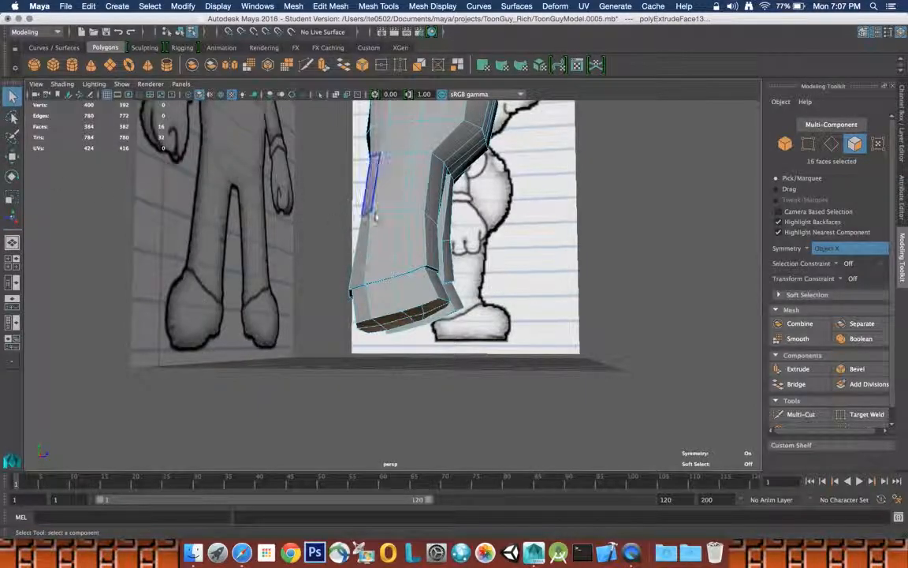
{"action": "left_click", "coordinate": [12, 156]}
{"action": "mouse_move", "coordinate": [473, 257]}
{"action": "left_mouse_down", "text": "alt"}
{"action": "mouse_move", "coordinate": [486, 258]}
{"action": "mouse_move", "coordinate": [473, 272]}
{"action": "left_mouse_up", "text": "alt"}
{"action": "left_click_drag", "start_coordinate": [452, 319], "coordinate": [444, 318]}
In the full-size side view, keep the 16 bottom faces selected, lower them slightly and shift them back to match the reference shoe.
{"action": "key", "text": "space"}
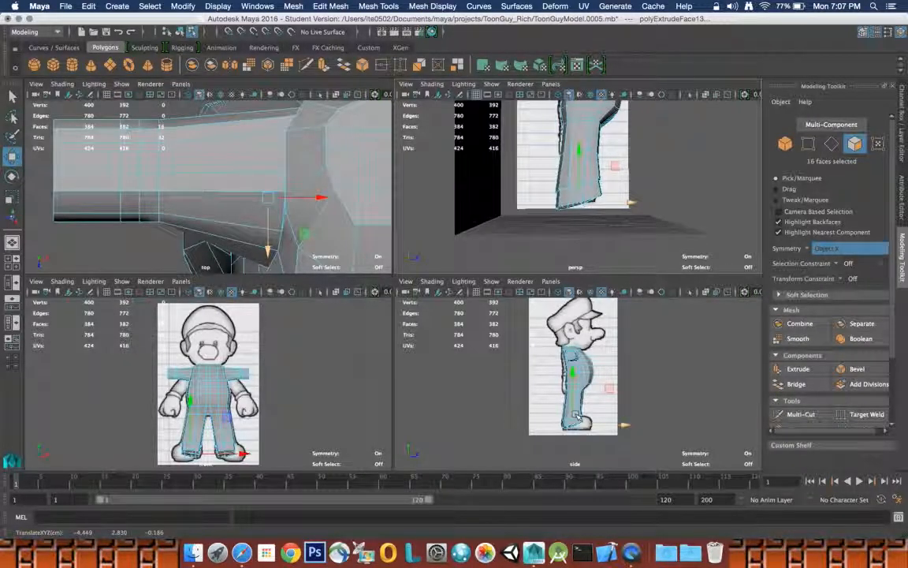
{"action": "left_click", "coordinate": [578, 415]}
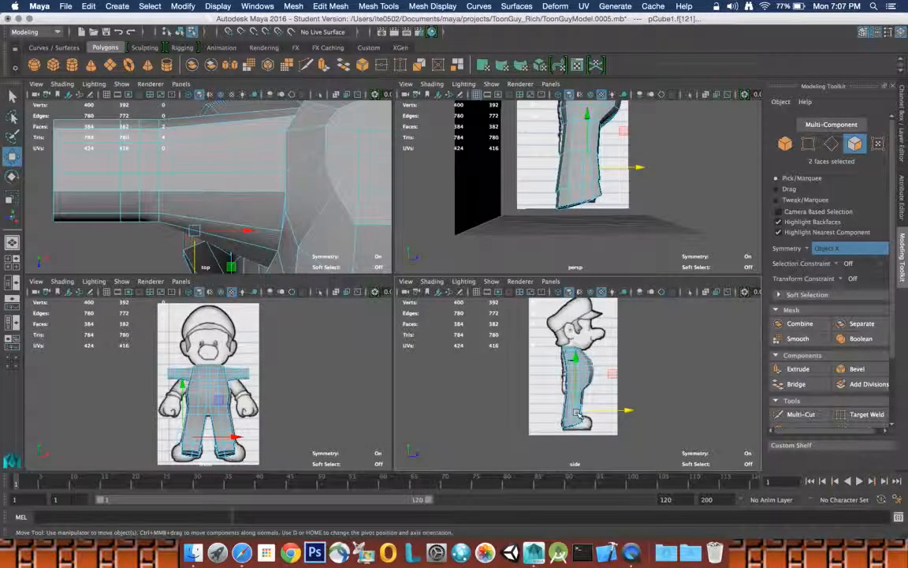
{"action": "key", "text": "space"}
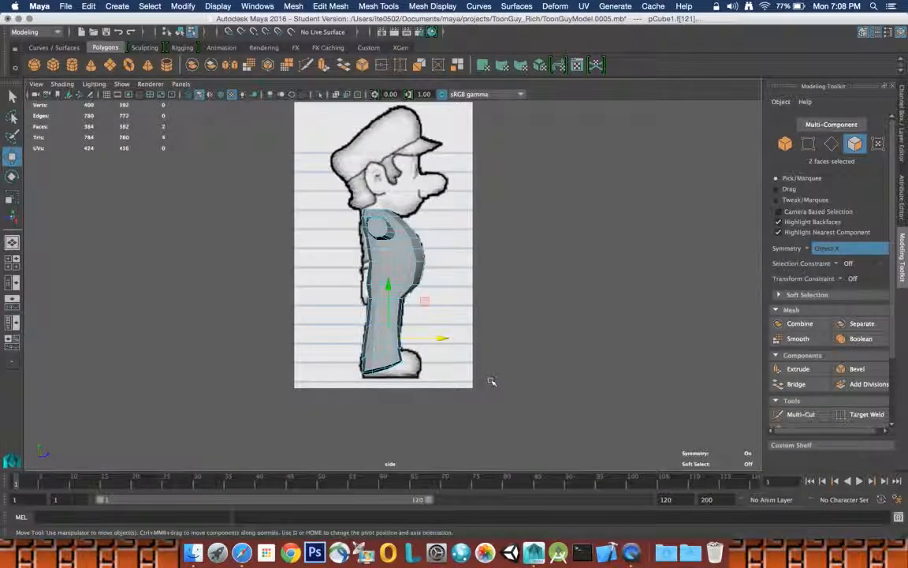
{"action": "key", "text": "ctrl+z"}
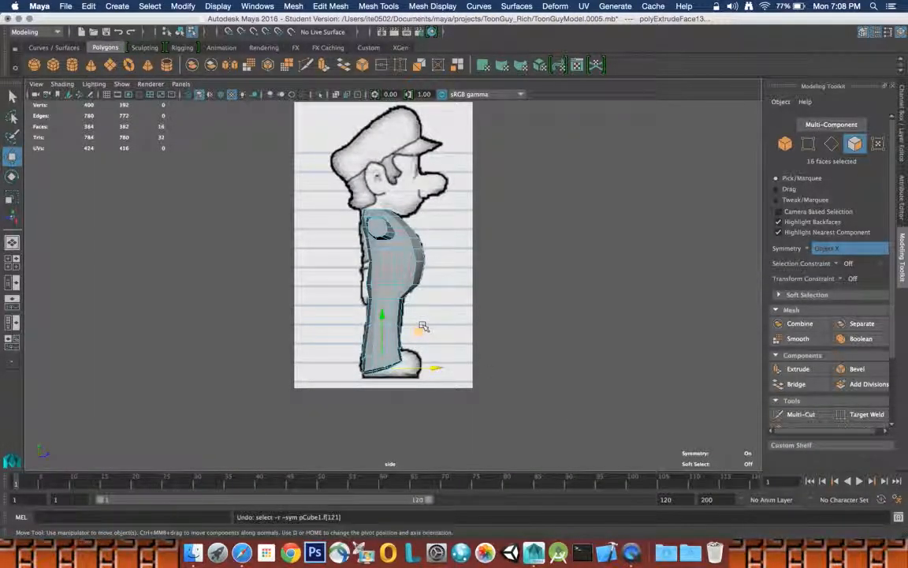
{"action": "left_click_drag", "start_coordinate": [383, 324], "coordinate": [382, 327]}
{"action": "mouse_move", "coordinate": [437, 370]}
{"action": "left_mouse_down"}
{"action": "mouse_move", "coordinate": [448, 370]}
{"action": "mouse_move", "coordinate": [437, 370]}
{"action": "left_mouse_up"}
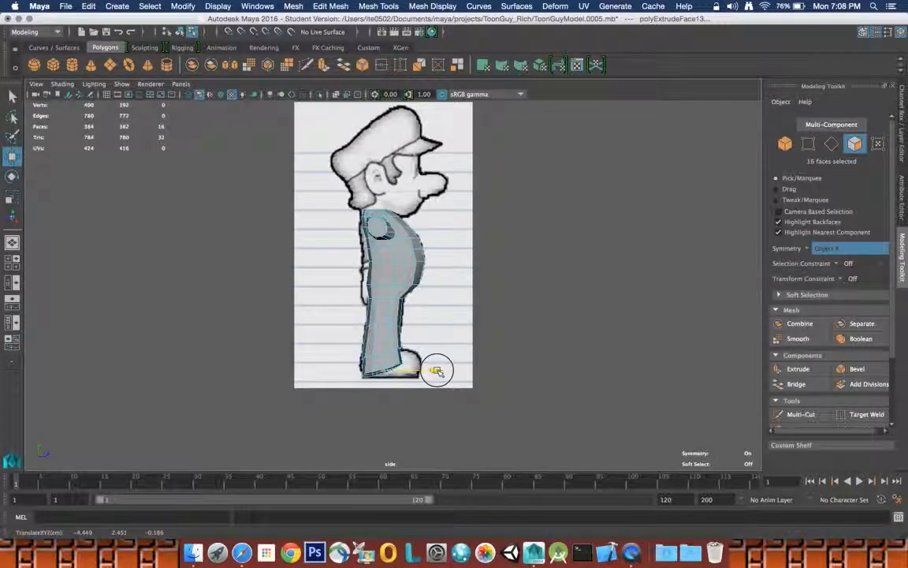
{"action": "left_click_drag", "start_coordinate": [438, 370], "coordinate": [434, 370]}
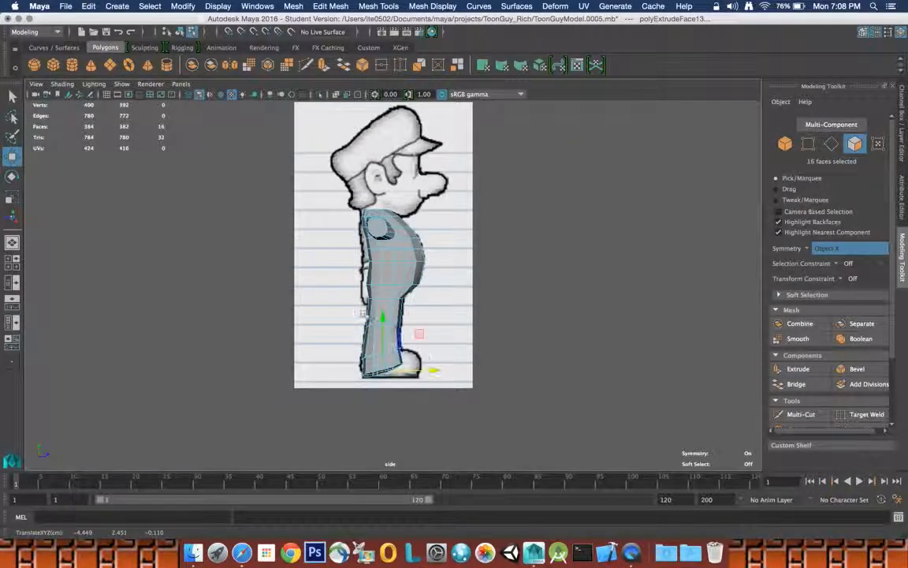
Flatten the bottom faces vertically with the Scale tool and lower them to the sole line of the reference shoe.
{"action": "left_click", "coordinate": [12, 198]}
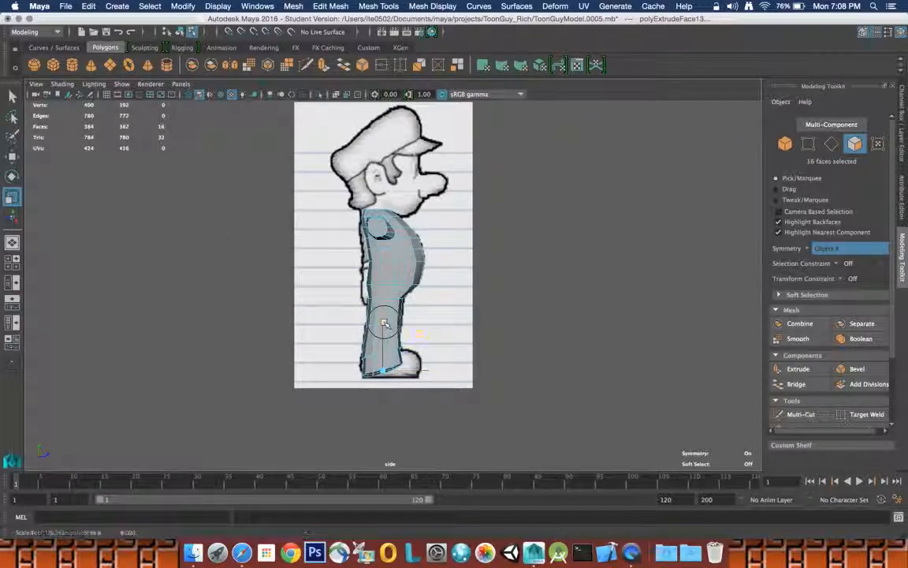
{"action": "left_click_drag", "start_coordinate": [384, 324], "coordinate": [382, 398]}
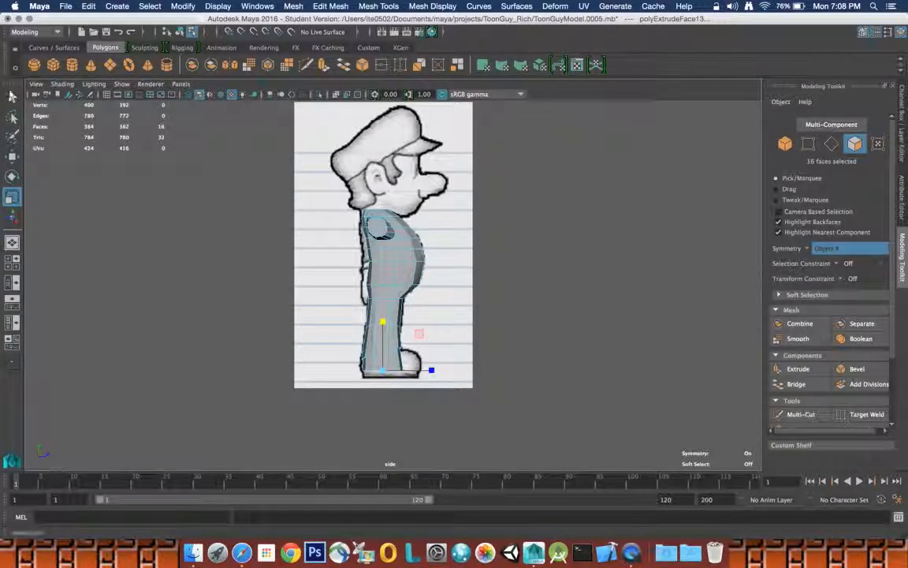
{"action": "left_click", "coordinate": [12, 156]}
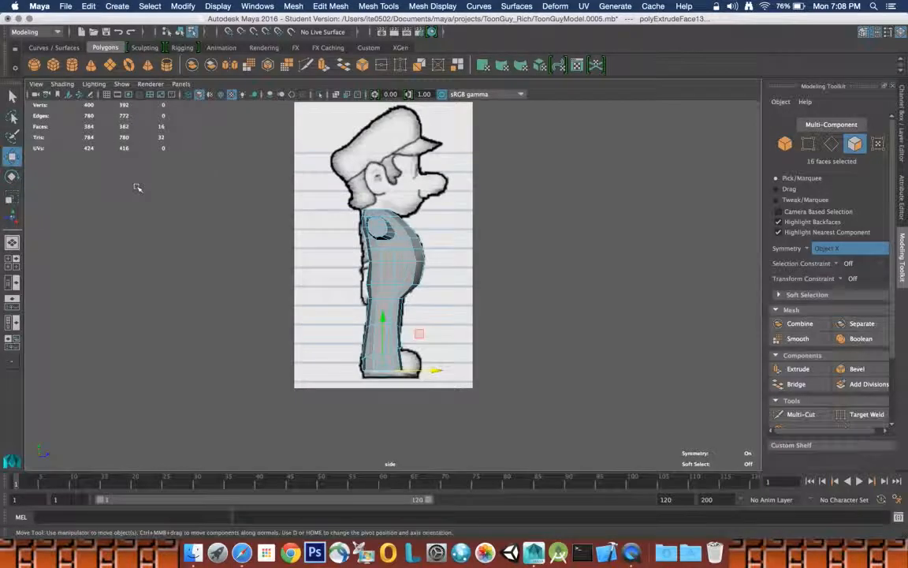
{"action": "left_click_drag", "start_coordinate": [381, 321], "coordinate": [383, 329]}
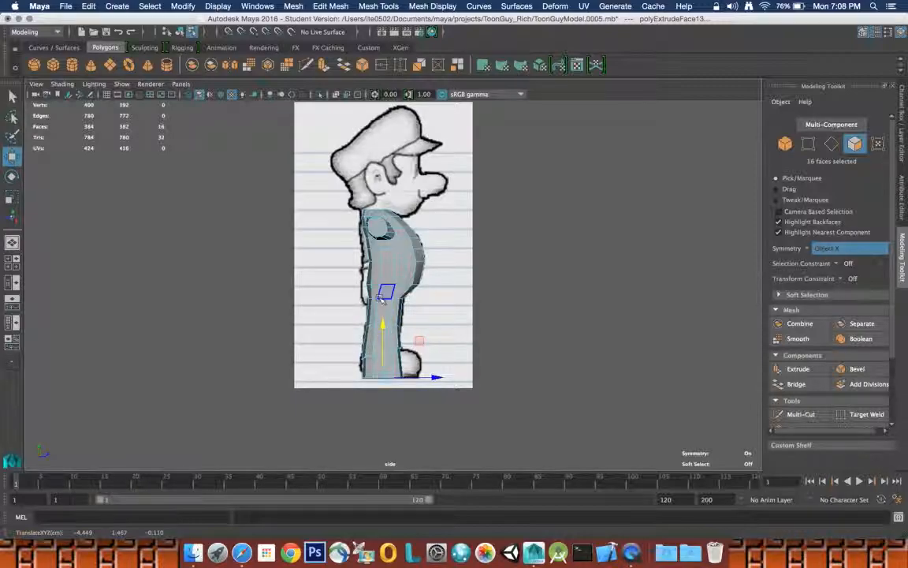
In the perspective view of the four-view layout, select the two front faces at the bottom of each leg.
{"action": "key", "text": "space"}
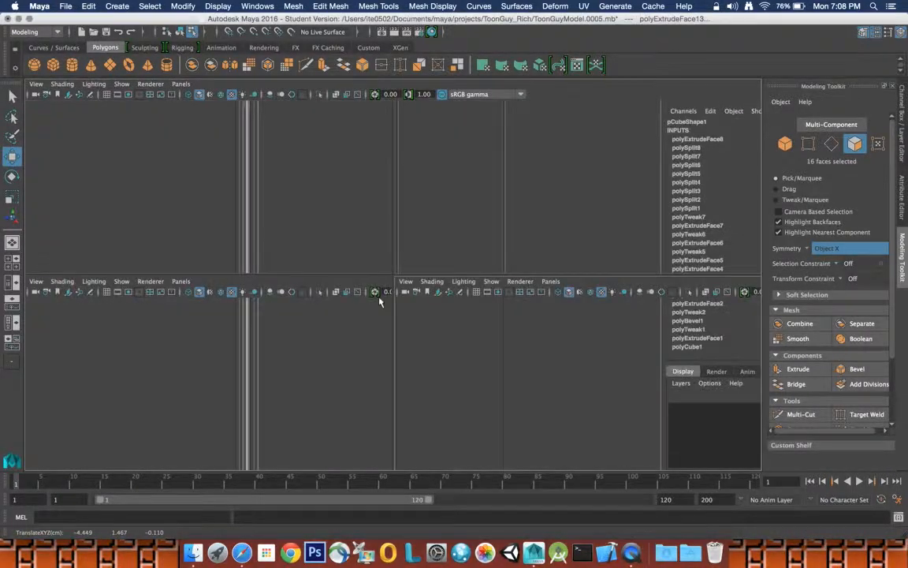
{"action": "left_click", "coordinate": [644, 197]}
{"action": "left_click_drag", "start_coordinate": [645, 197], "coordinate": [586, 202], "text": "alt"}
{"action": "left_click", "coordinate": [597, 194]}
{"action": "left_click", "coordinate": [598, 191], "text": "shift"}
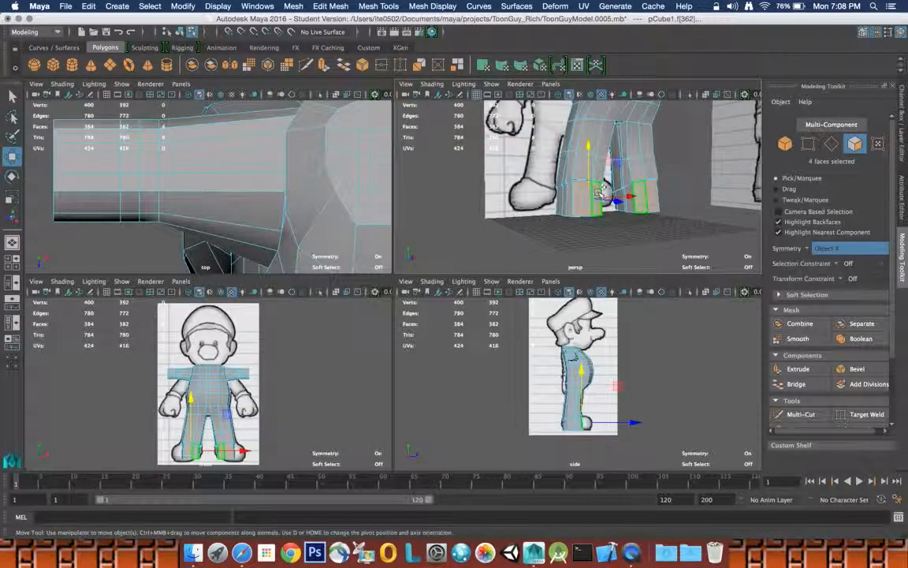
Extrude the four selected front faces at the bottom of the legs with Thickness 0 and Local Translate Z 1.5.
{"action": "left_click", "coordinate": [813, 370]}
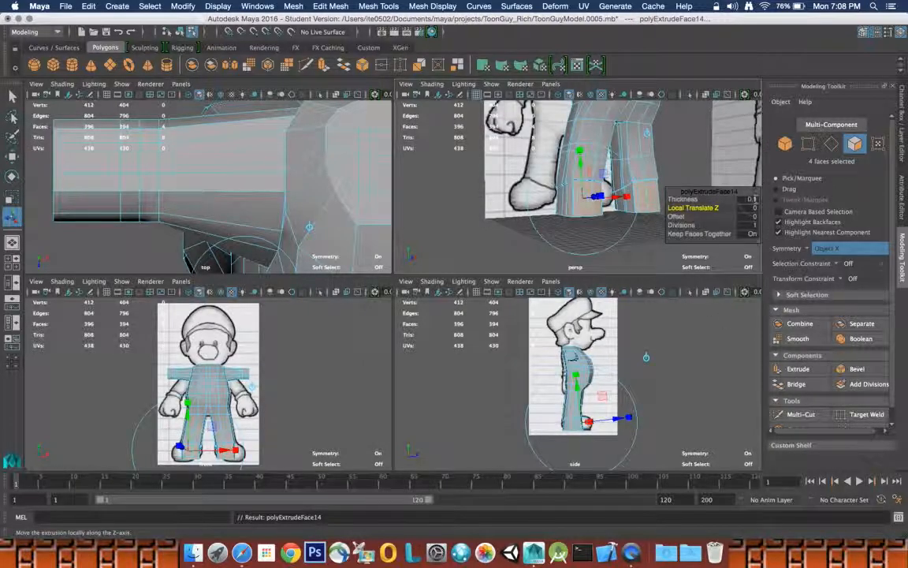
{"action": "type", "text": "0.1"}
{"action": "key", "text": "Return"}
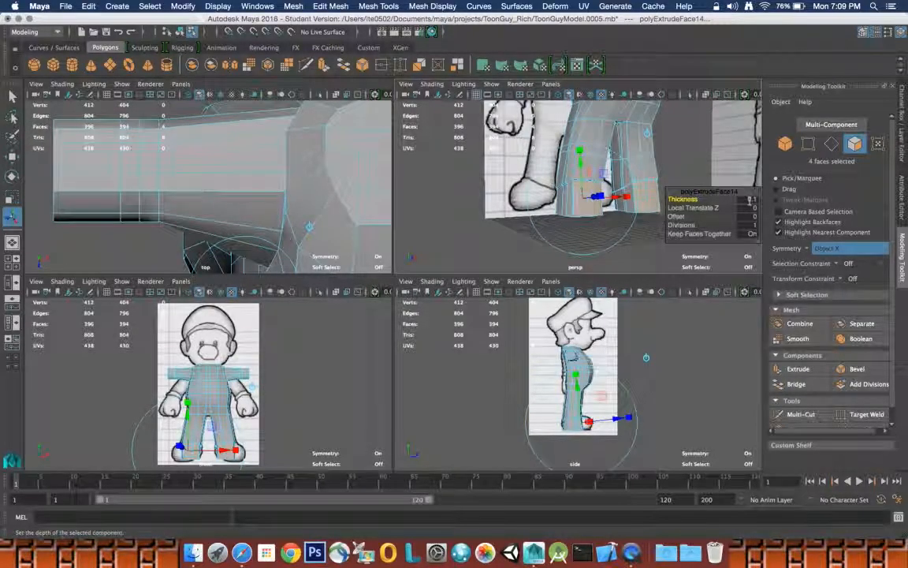
{"action": "left_click", "coordinate": [751, 200]}
{"action": "type", "text": "0"}
{"action": "key", "text": "Tab"}
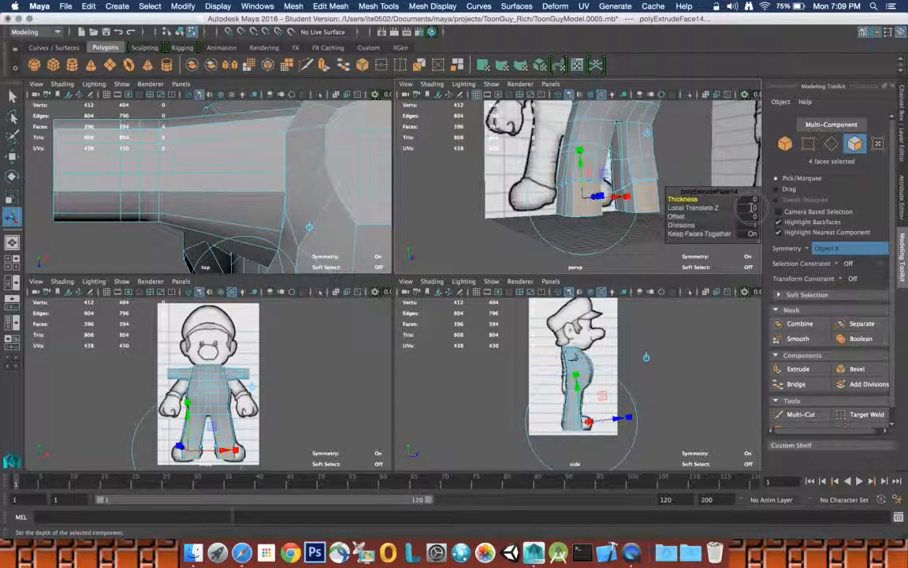
{"action": "left_click", "coordinate": [752, 207]}
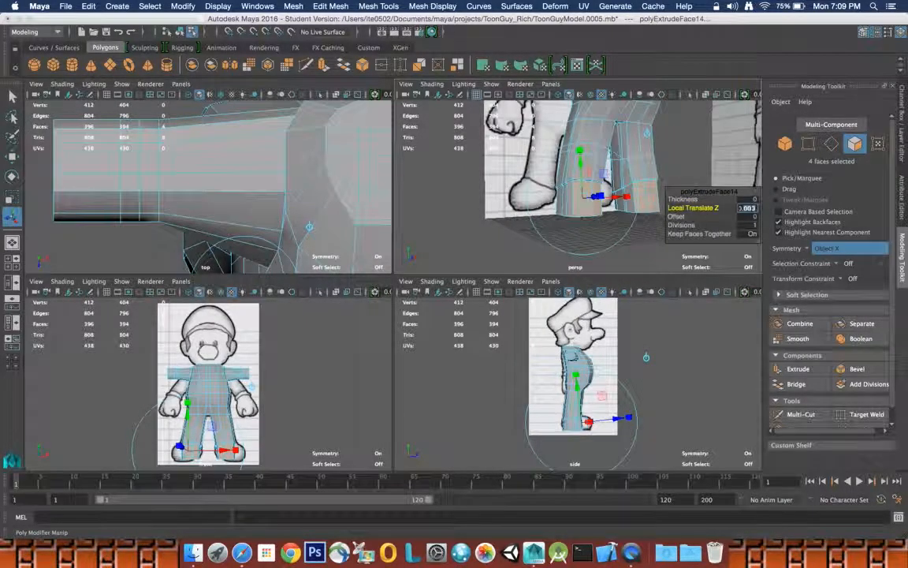
{"action": "type", "text": "1.5"}
{"action": "key", "text": "Return"}
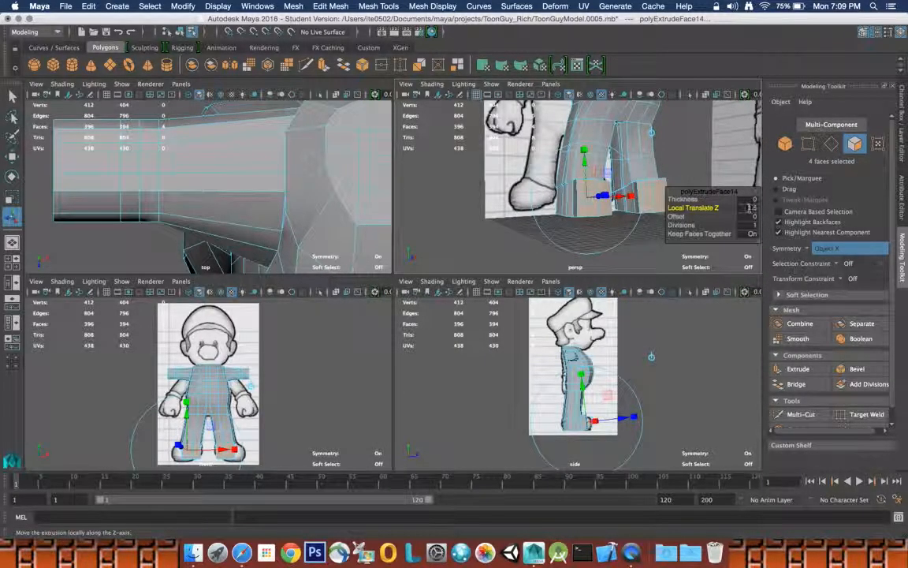
Set the shoe extrusion's Local Translate Z to 2.5, finish the extrusion and clear the face selection.
{"action": "left_click", "coordinate": [749, 208]}
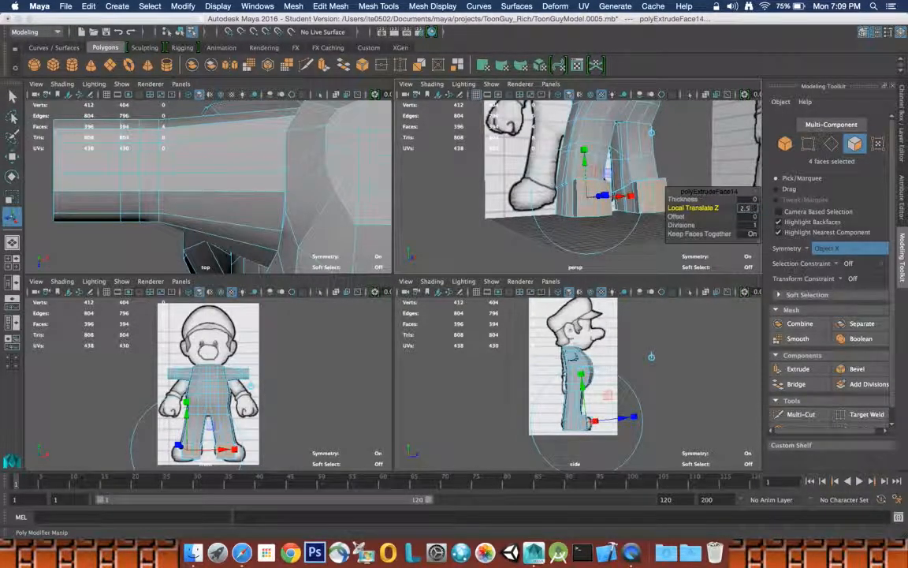
{"action": "middle_click_drag", "start_coordinate": [651, 356], "coordinate": [654, 355]}
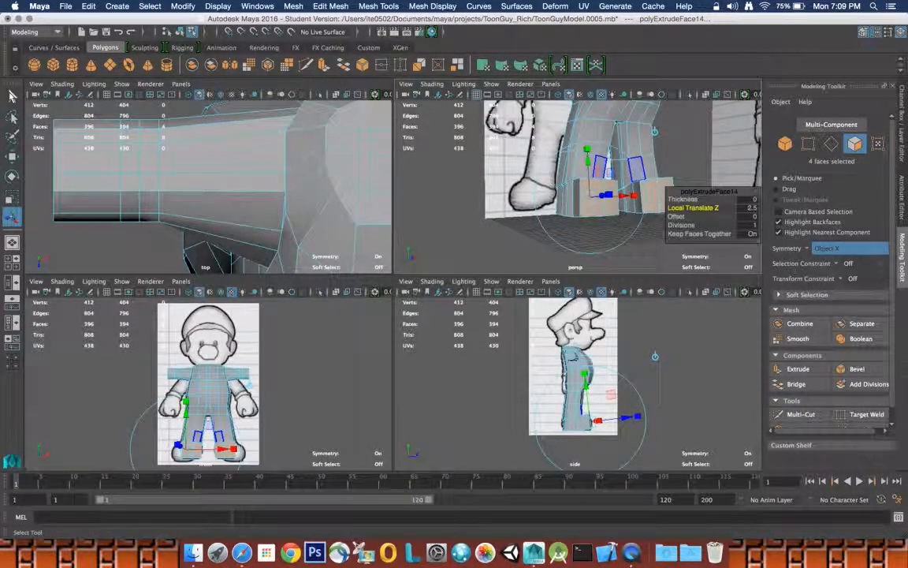
{"action": "key", "text": "q"}
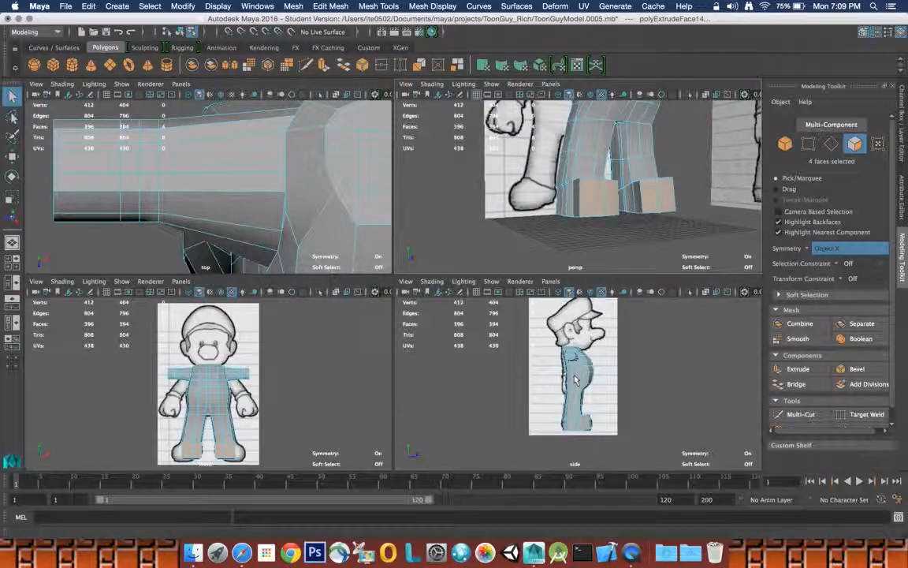
{"action": "left_click", "coordinate": [620, 251]}
Select the front end faces of both shoe blocks and extrude them with Thickness 0 and Local Translate Z 1.5.
{"action": "left_click_drag", "start_coordinate": [594, 229], "coordinate": [610, 247], "text": "alt"}
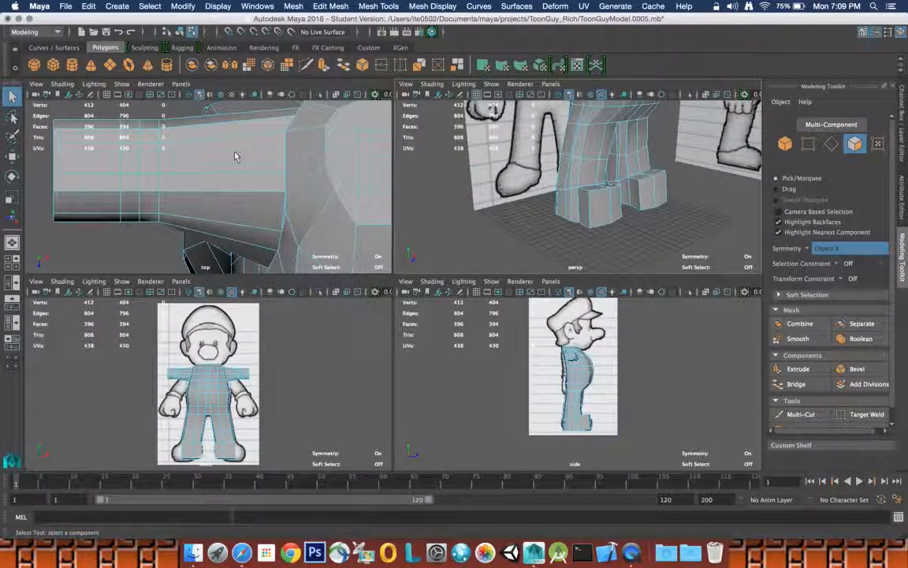
{"action": "left_click", "coordinate": [596, 213]}
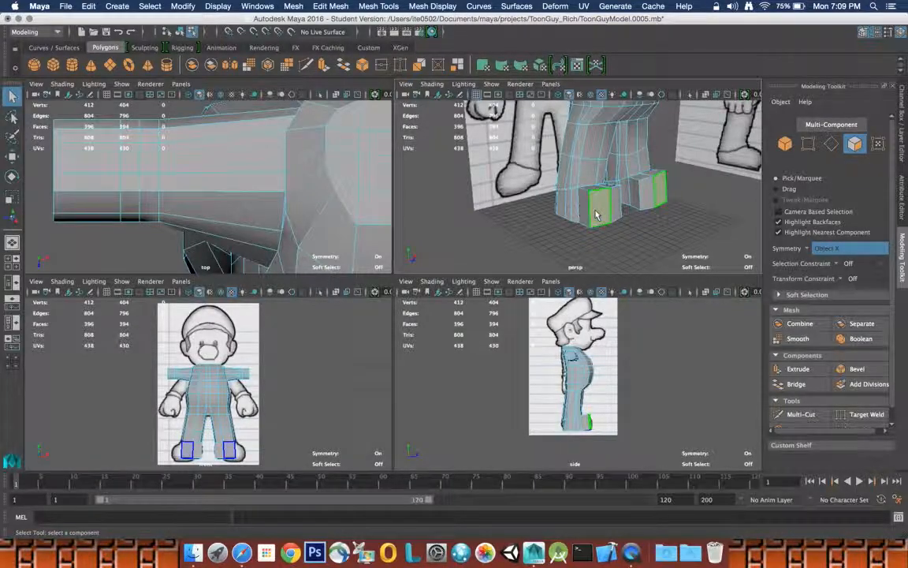
{"action": "left_click_drag", "start_coordinate": [596, 213], "coordinate": [616, 213], "text": "alt"}
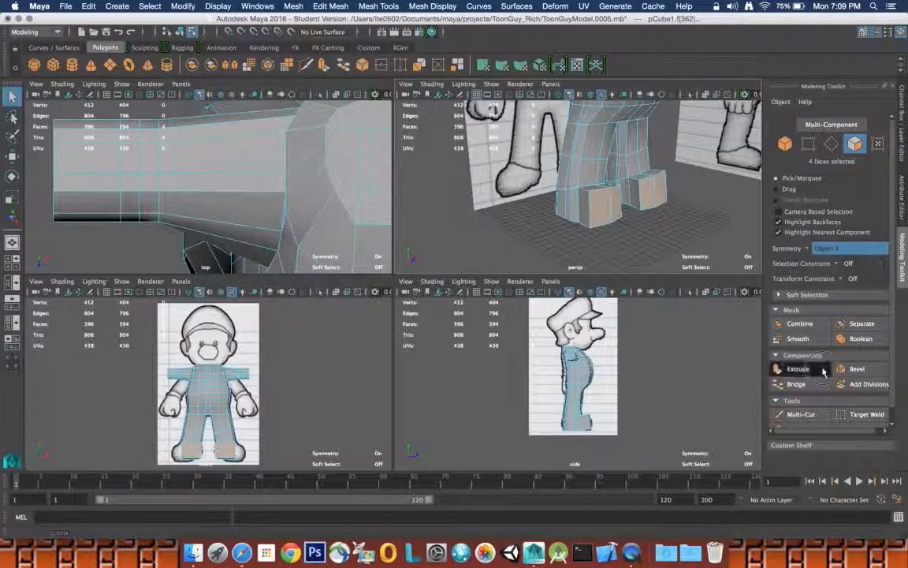
{"action": "key", "text": "ctrl+e"}
{"action": "left_click", "coordinate": [750, 201]}
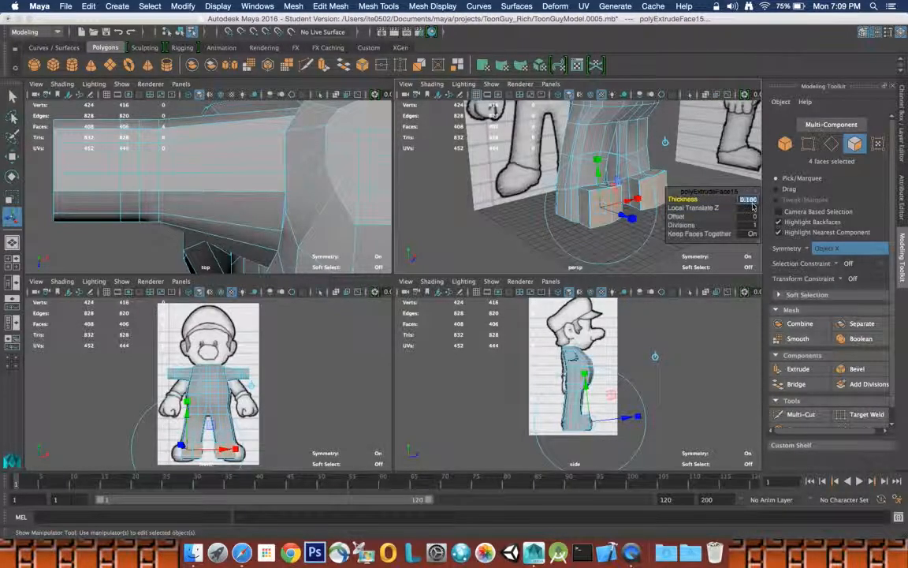
{"action": "type", "text": "0"}
{"action": "key", "text": "Return"}
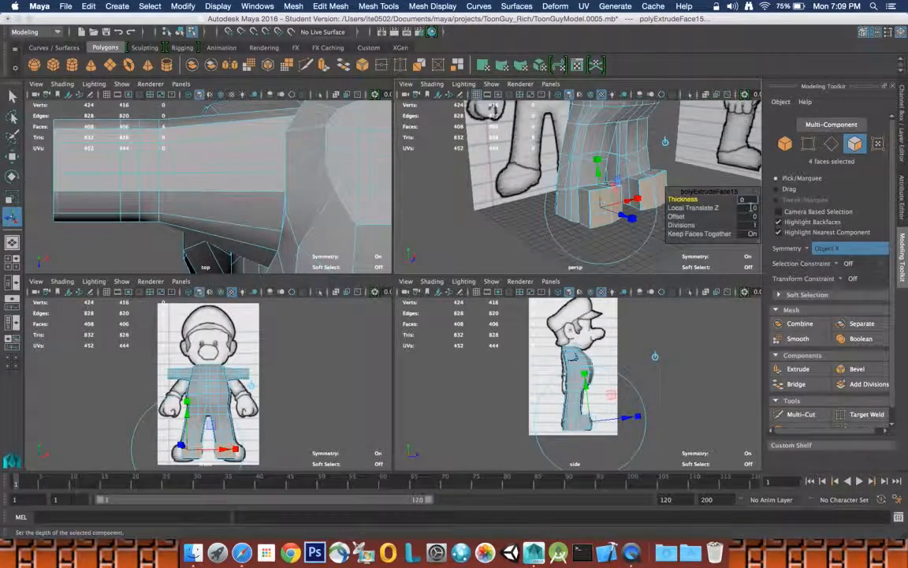
{"action": "left_click", "coordinate": [747, 207]}
{"action": "type", "text": "1.5"}
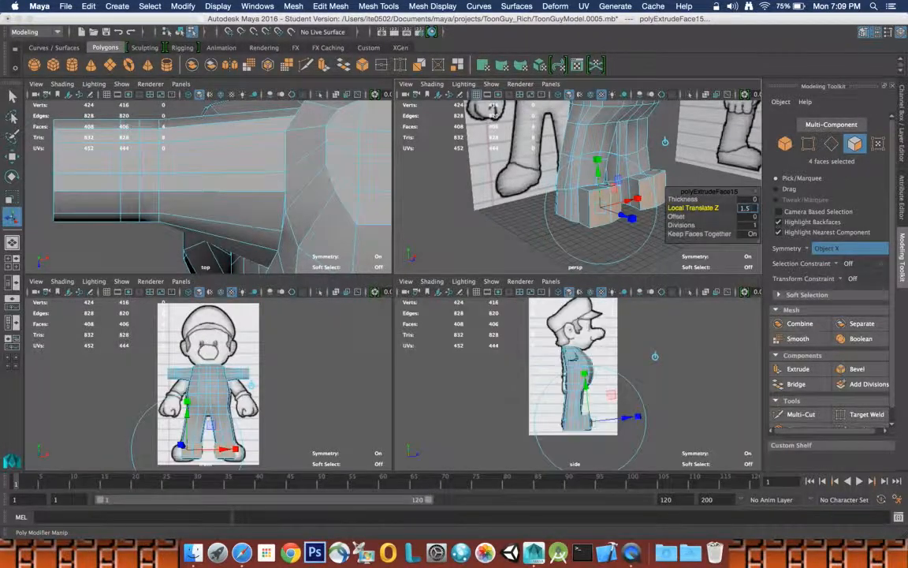
{"action": "key", "text": "Return"}
Set the toe extrusion's Offset to 0.5 to taper the shoe tips, and finish the extrusion.
{"action": "left_click", "coordinate": [749, 216]}
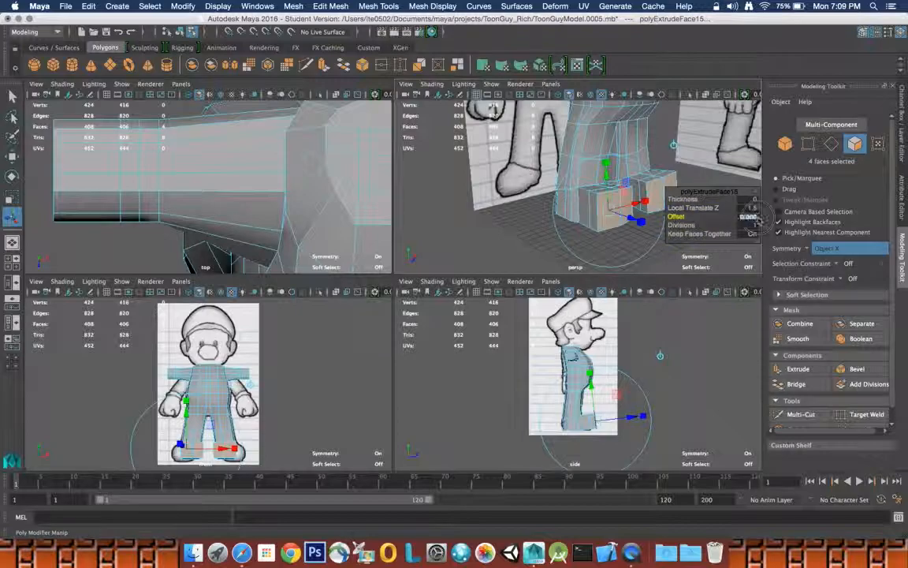
{"action": "type", "text": ".5"}
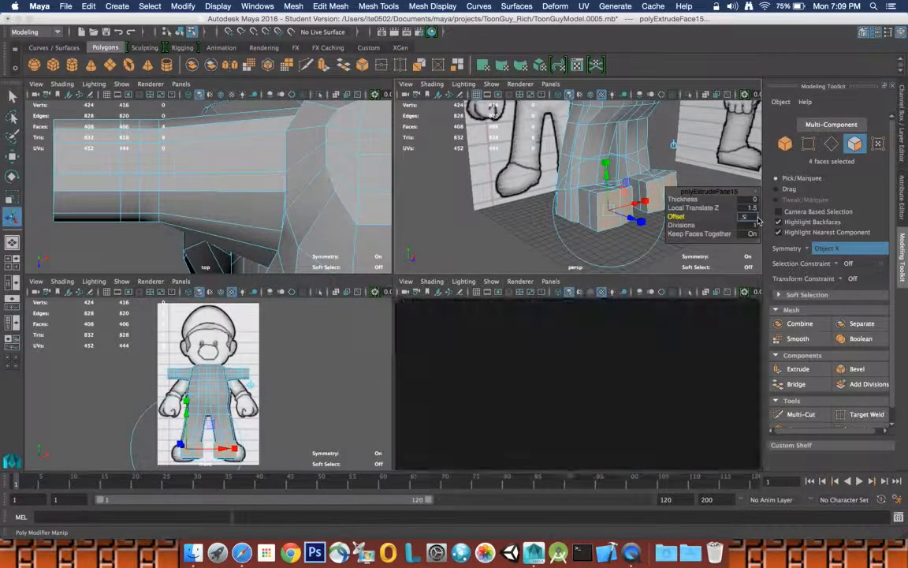
{"action": "key", "text": "Return"}
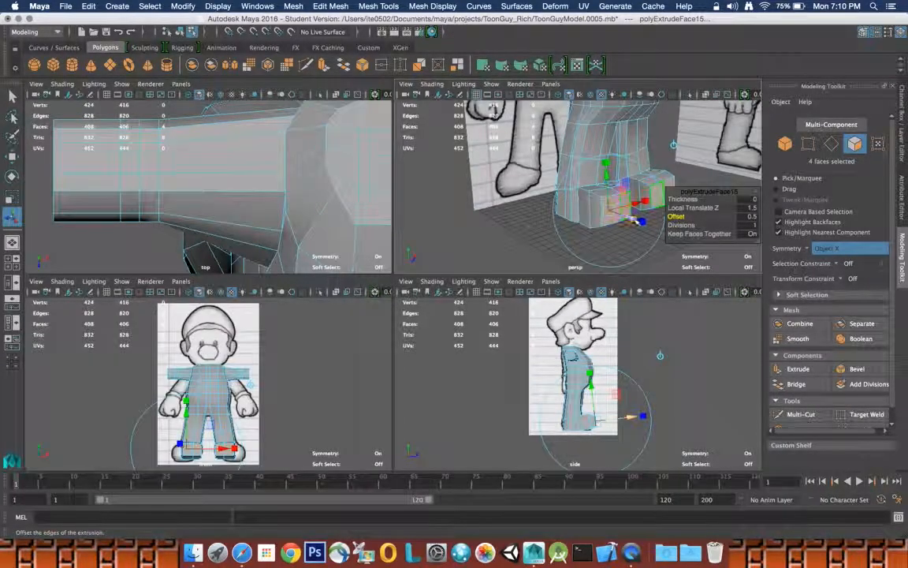
{"action": "left_click", "coordinate": [13, 95]}
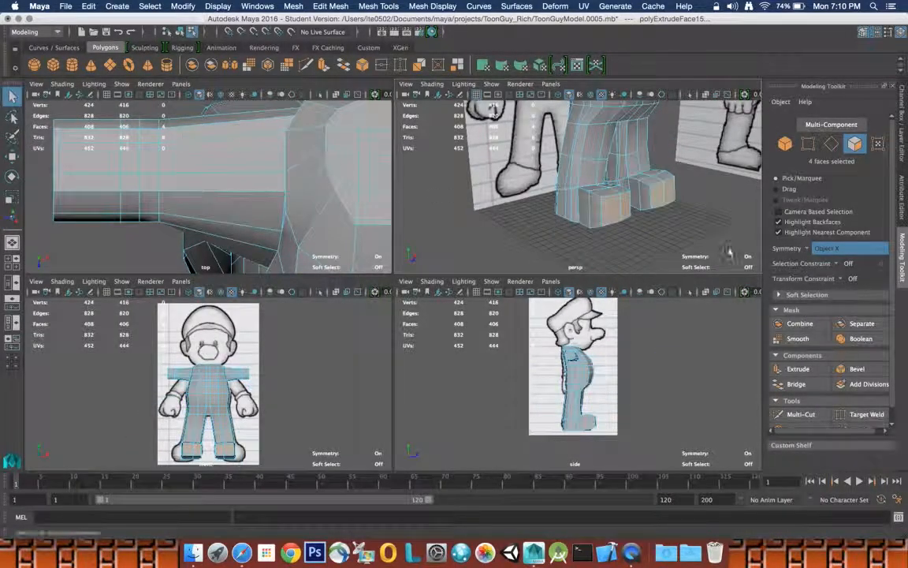
Move the four selected toe faces slightly down with the Move tool and view the shoes from below.
{"action": "left_click", "coordinate": [599, 426]}
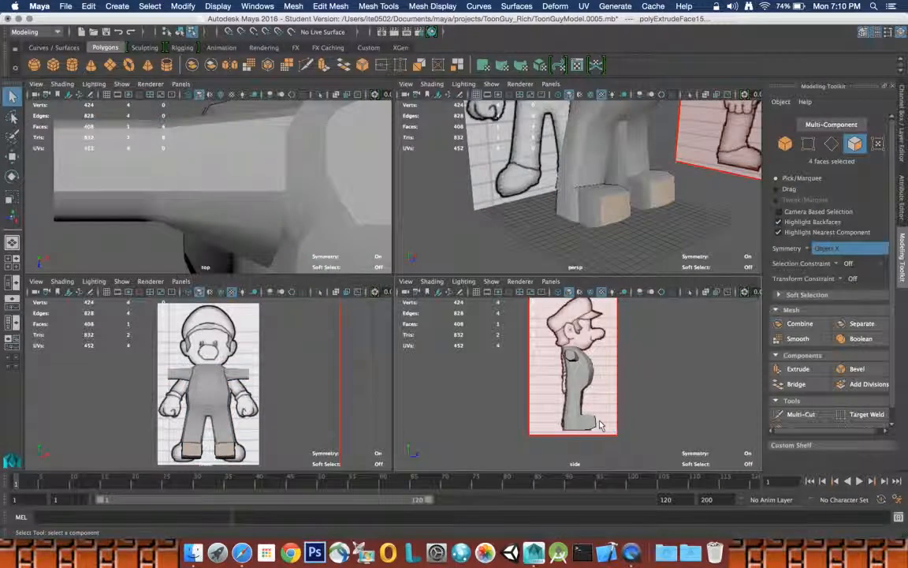
{"action": "left_click", "coordinate": [640, 207]}
{"action": "left_click", "coordinate": [616, 207]}
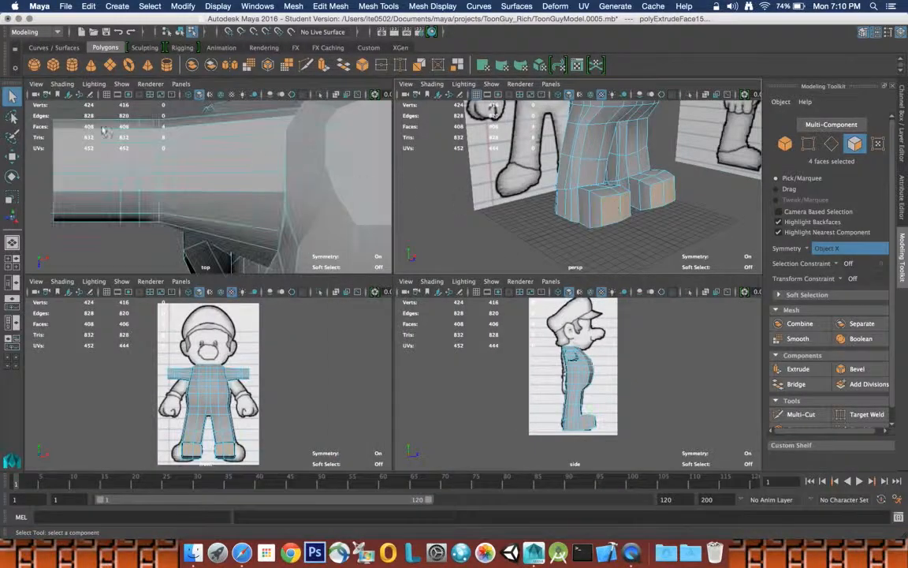
{"action": "key", "text": "w"}
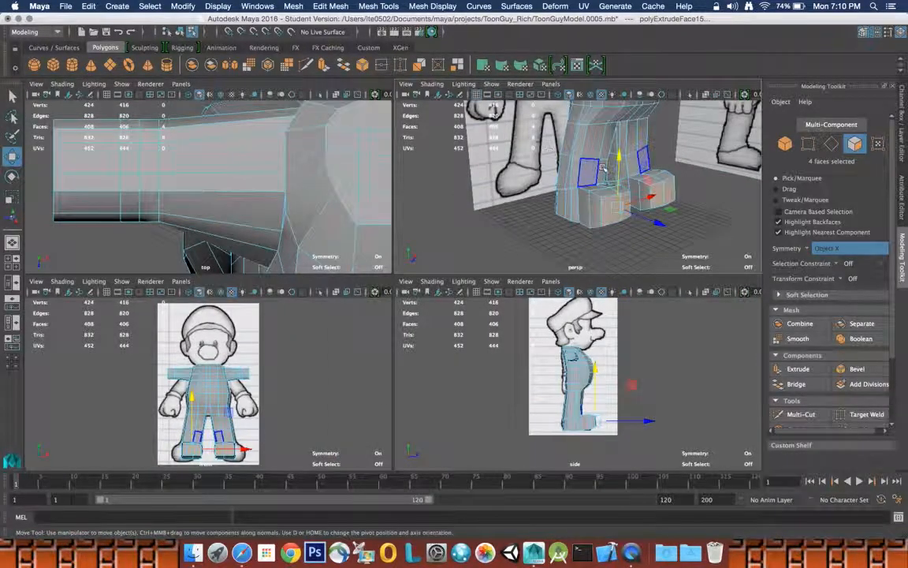
{"action": "left_click_drag", "start_coordinate": [623, 160], "coordinate": [620, 168]}
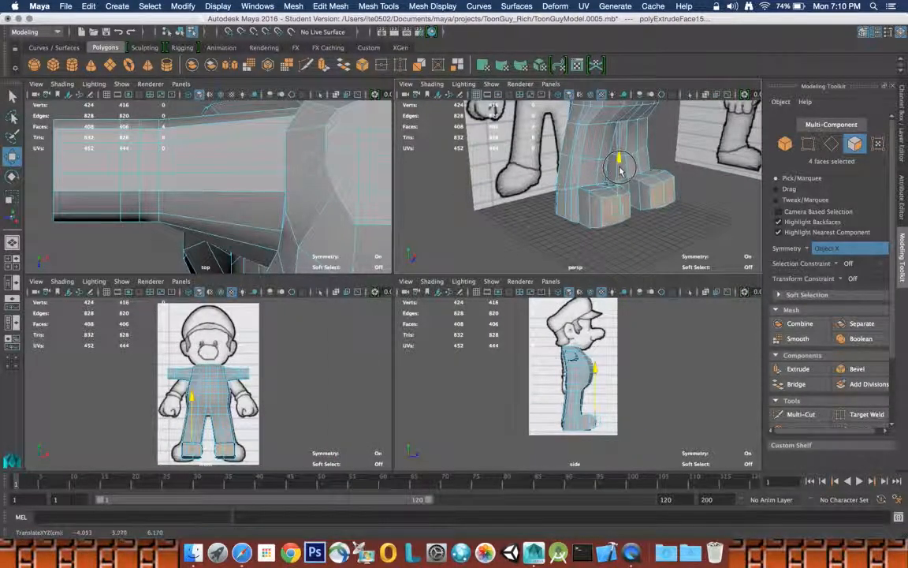
{"action": "left_click_drag", "start_coordinate": [619, 170], "coordinate": [580, 191]}
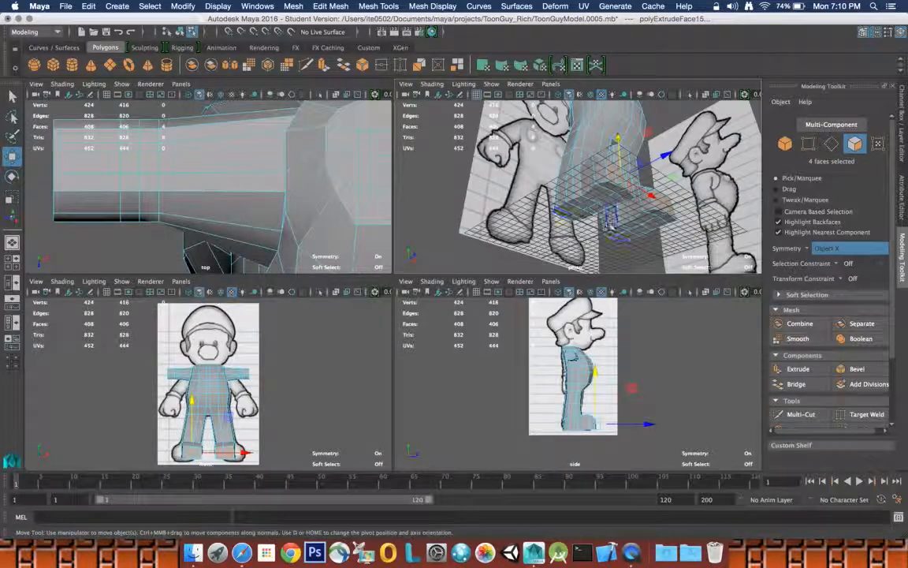
Switch to edge selection and select one edge on the underside of each shoe's toe.
{"action": "right_click", "coordinate": [609, 223]}
{"action": "right_click_drag", "start_coordinate": [583, 223], "coordinate": [607, 194]}
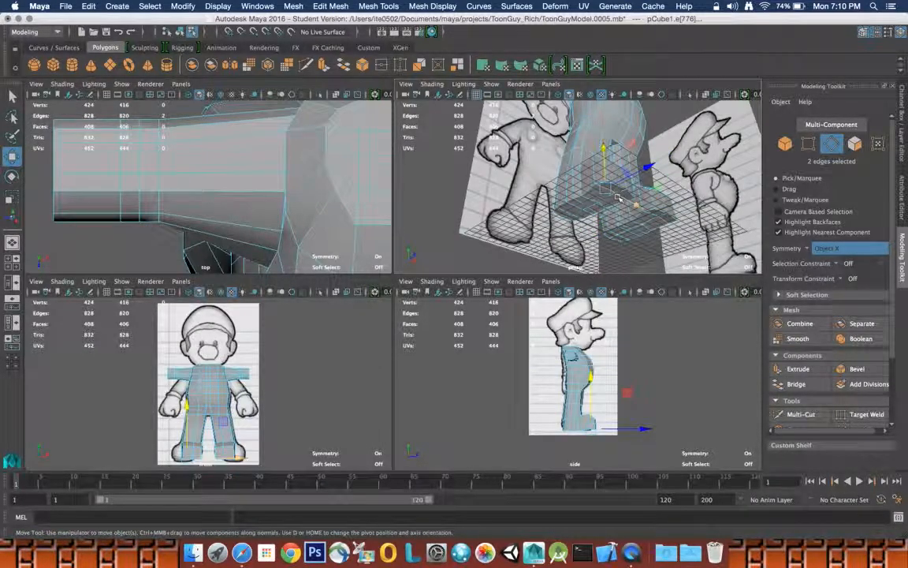
{"action": "left_click", "coordinate": [636, 205]}
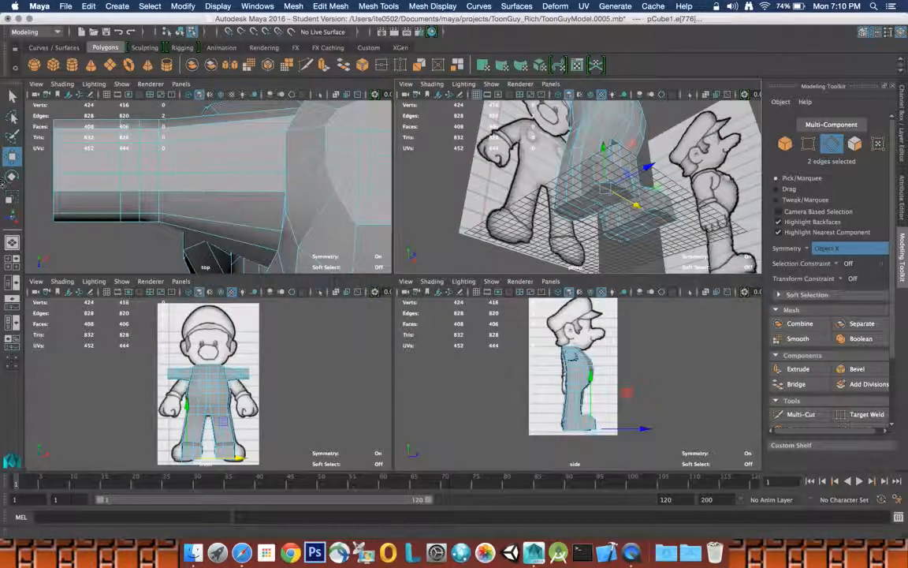
Try to flatten the two selected toe edges vertically with the Scale tool and undo the scaling.
{"action": "left_click", "coordinate": [12, 196]}
{"action": "left_click_drag", "start_coordinate": [607, 148], "coordinate": [606, 196]}
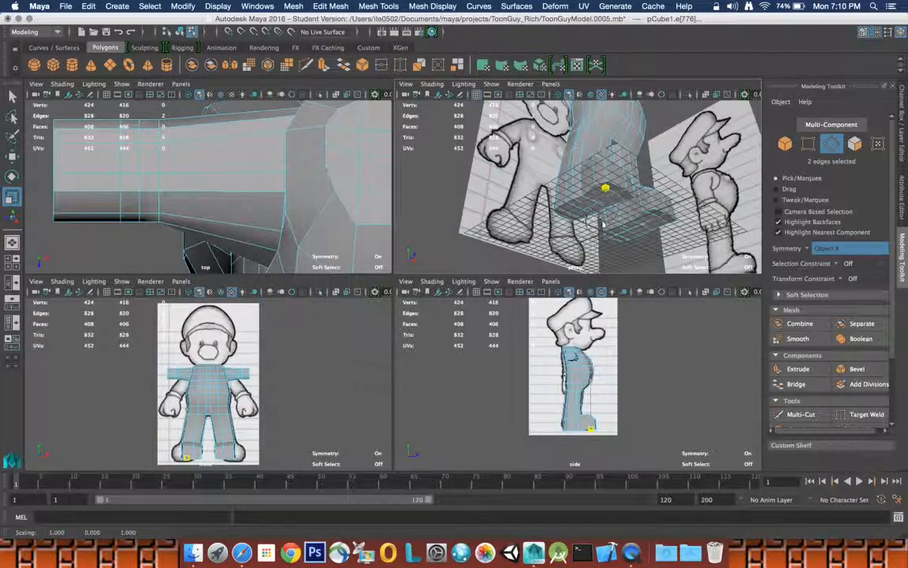
{"action": "mouse_move", "coordinate": [603, 197]}
{"action": "left_mouse_down"}
{"action": "mouse_move", "coordinate": [603, 180]}
{"action": "mouse_move", "coordinate": [600, 192]}
{"action": "left_mouse_up"}
{"action": "key", "text": "z"}
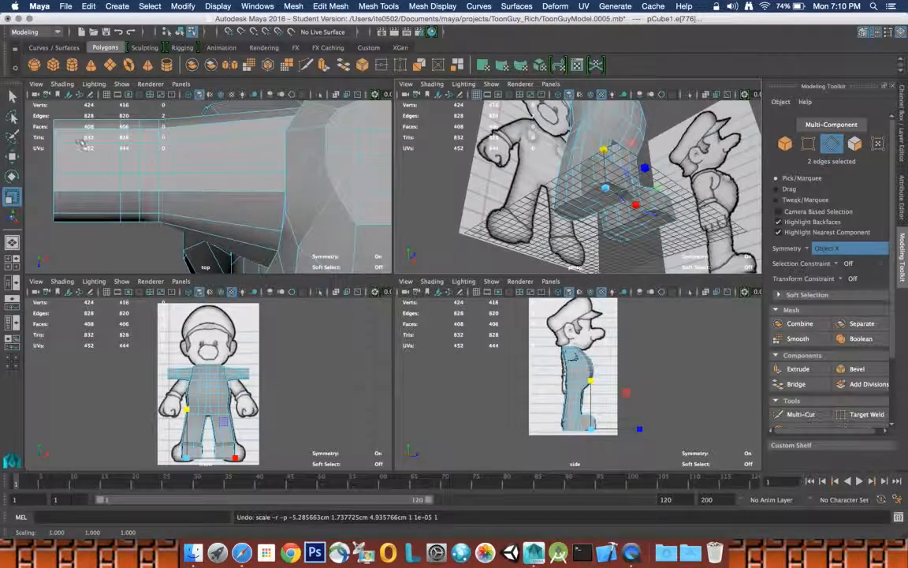
Extend the selection to eight edges on the undersides of the toes and flatten them vertically with the Scale tool.
{"action": "left_click", "coordinate": [12, 95]}
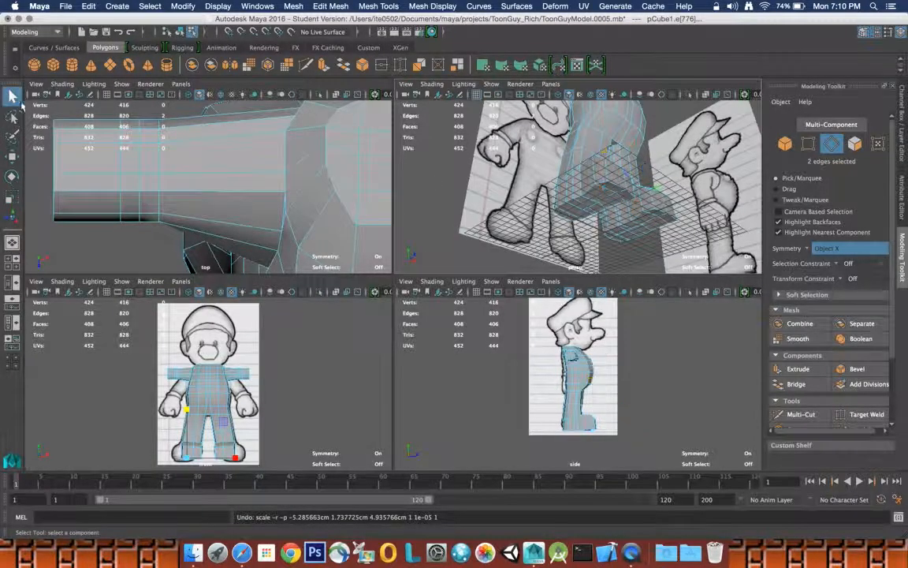
{"action": "left_click", "coordinate": [621, 199]}
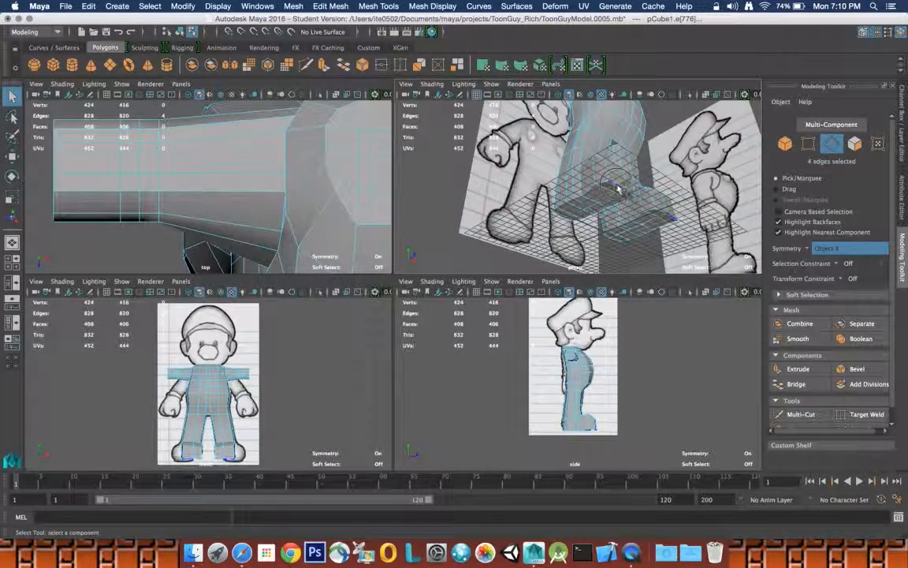
{"action": "left_click", "coordinate": [629, 196]}
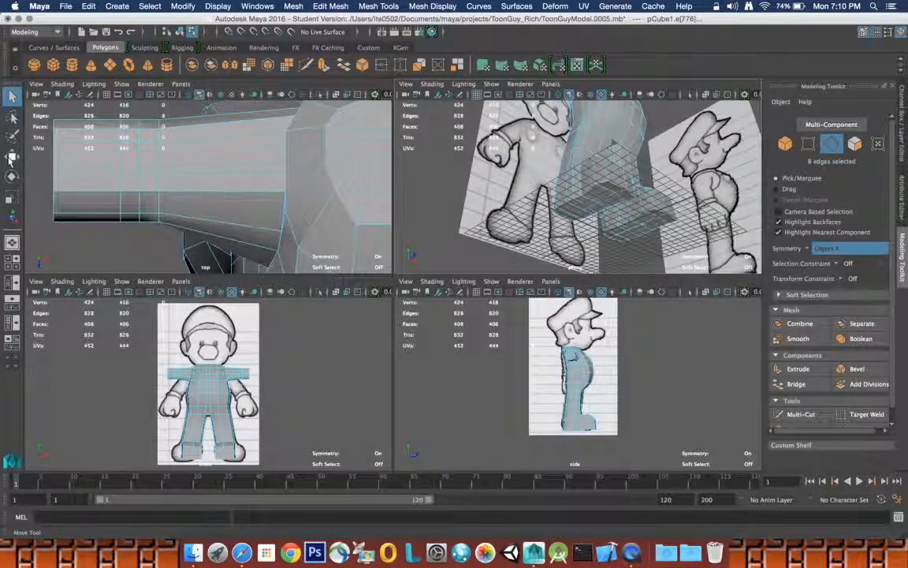
{"action": "left_click", "coordinate": [13, 196]}
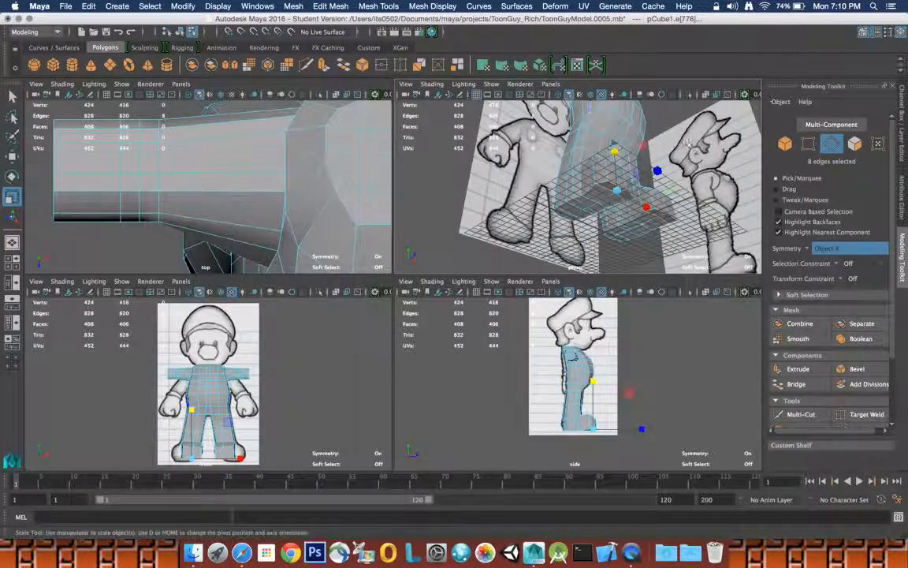
{"action": "left_click_drag", "start_coordinate": [614, 150], "coordinate": [615, 153]}
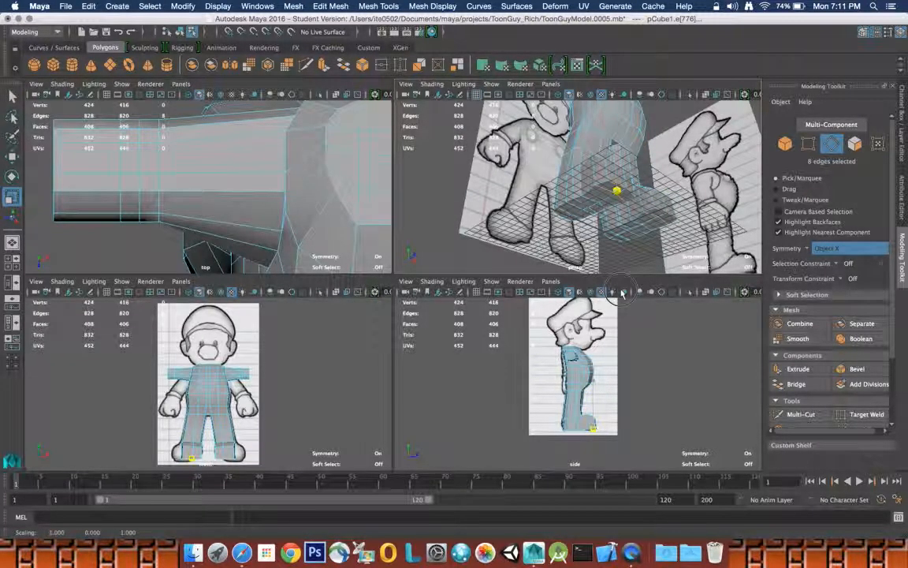
{"action": "left_click_drag", "start_coordinate": [614, 205], "coordinate": [614, 207]}
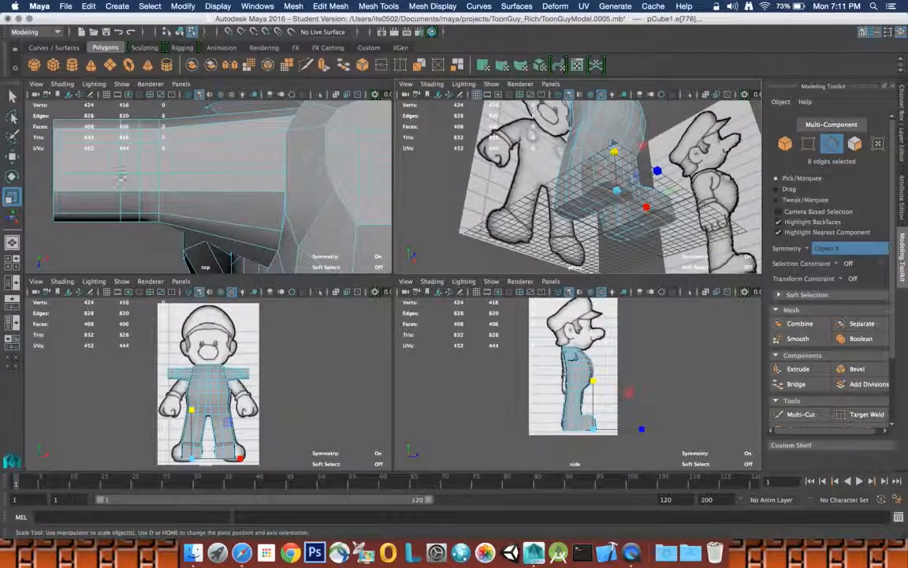
Move the eight selected toe underside edges down in the side view until they line up with the rest of the sole.
{"action": "left_click", "coordinate": [12, 155]}
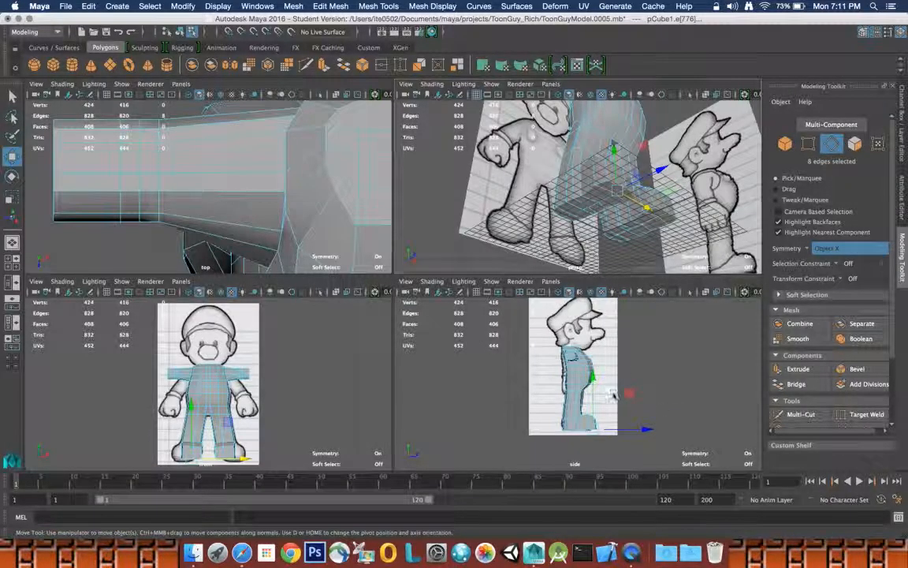
{"action": "key", "text": "space"}
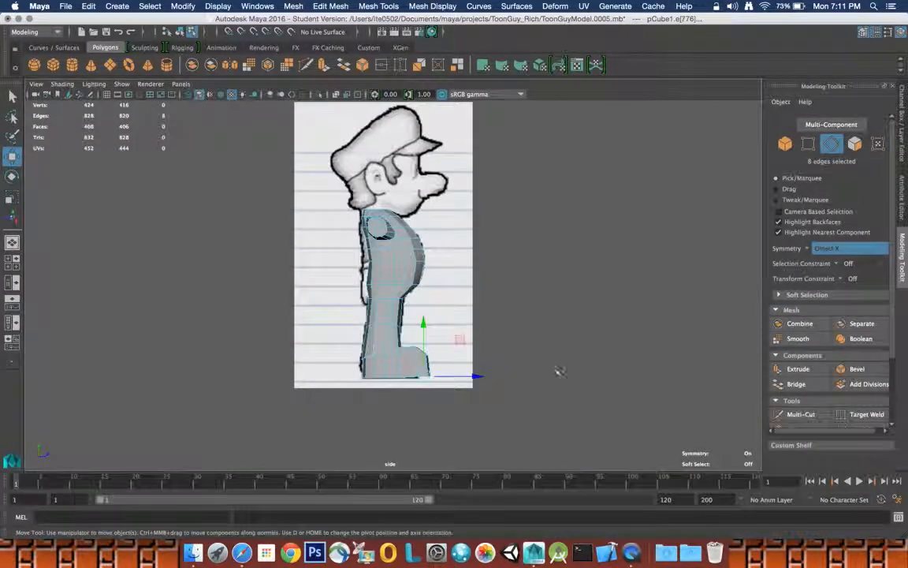
{"action": "key", "text": "f"}
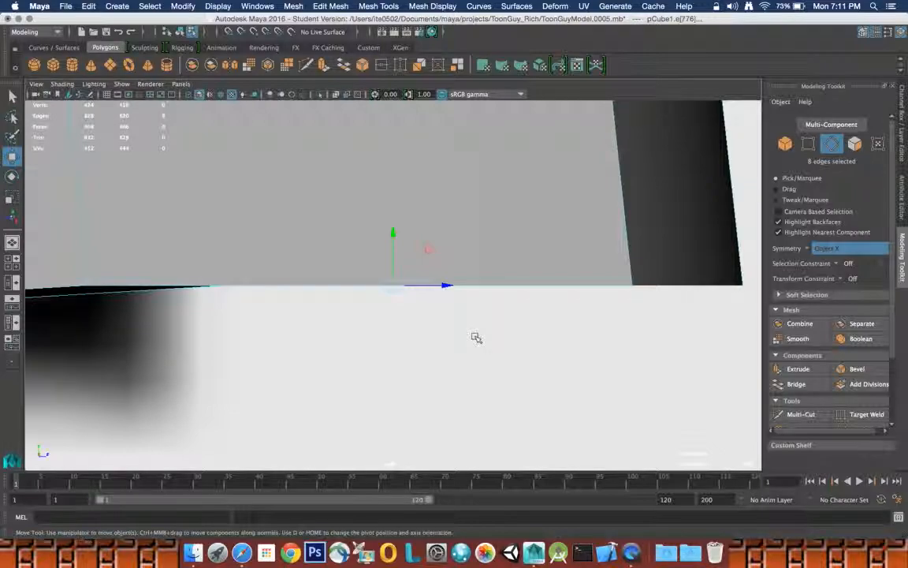
{"action": "scroll", "coordinate": [476, 337], "scroll_direction": "down", "scroll_amount": 5}
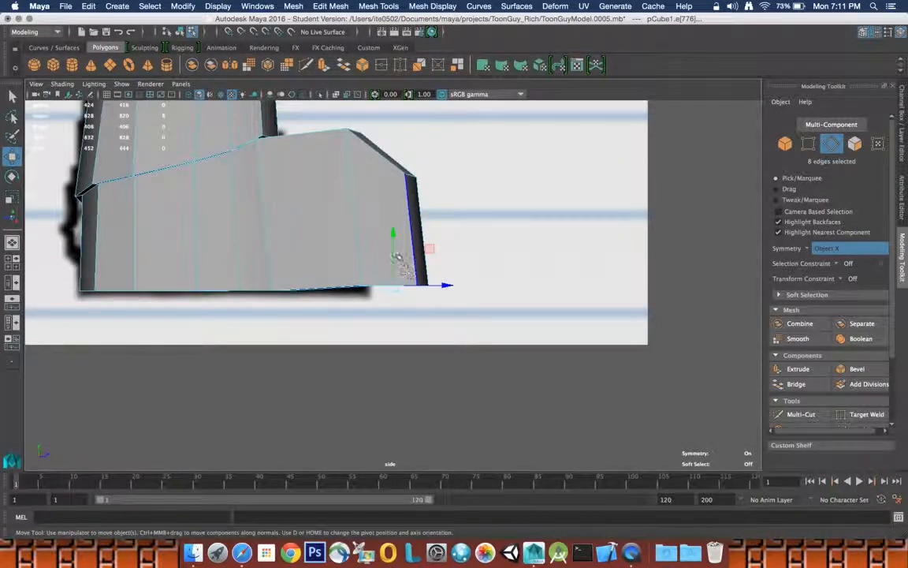
{"action": "left_click", "coordinate": [392, 256]}
{"action": "left_click_drag", "start_coordinate": [392, 253], "coordinate": [392, 258]}
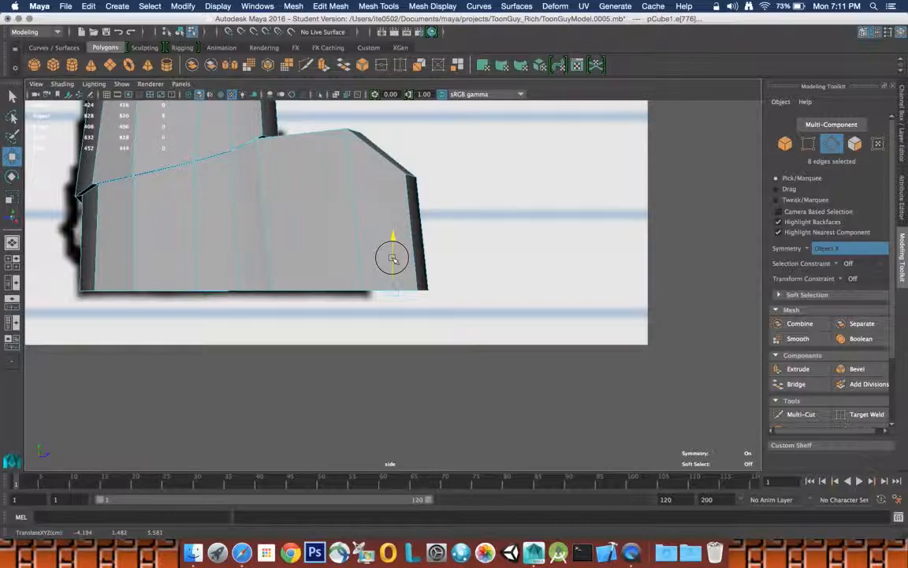
{"action": "left_click_drag", "start_coordinate": [392, 259], "coordinate": [393, 257]}
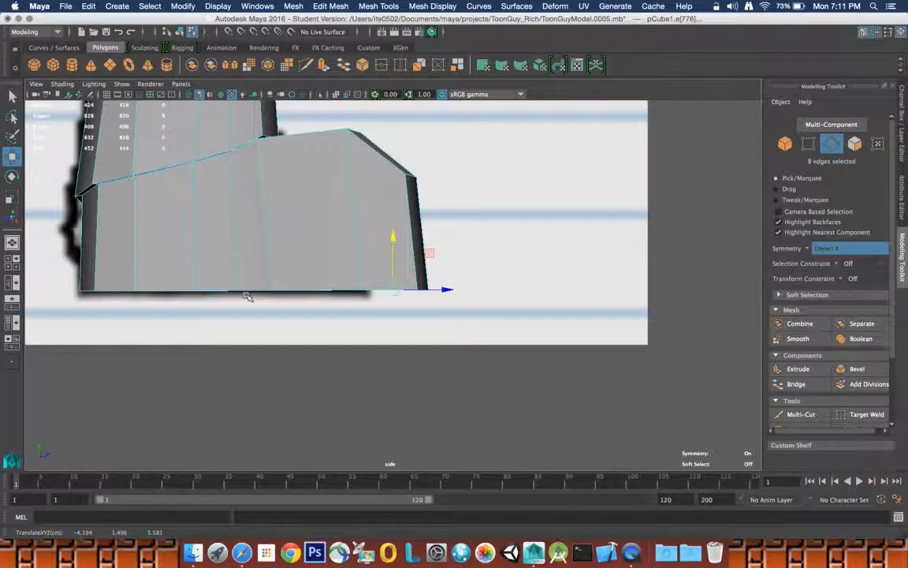
{"action": "left_click", "coordinate": [346, 254], "text": "alt"}
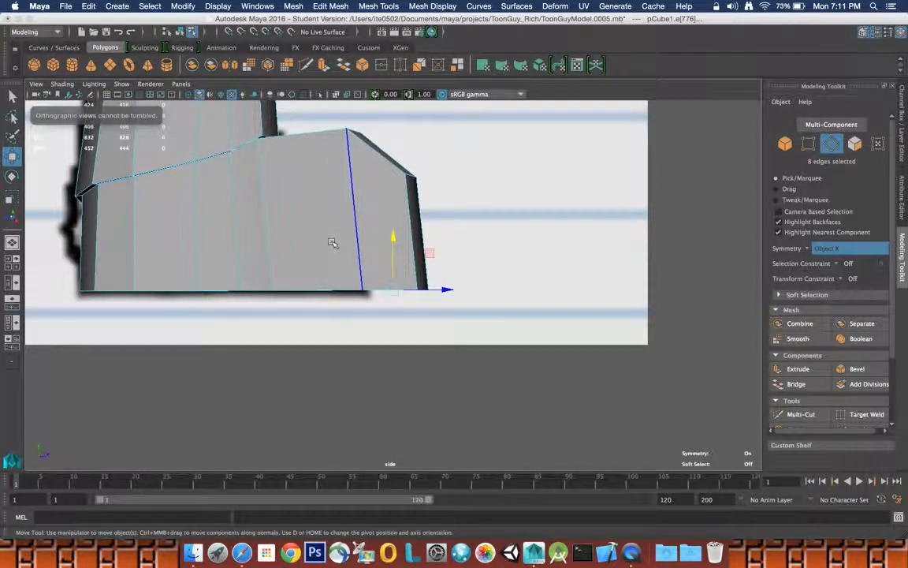
{"action": "key", "text": "space"}
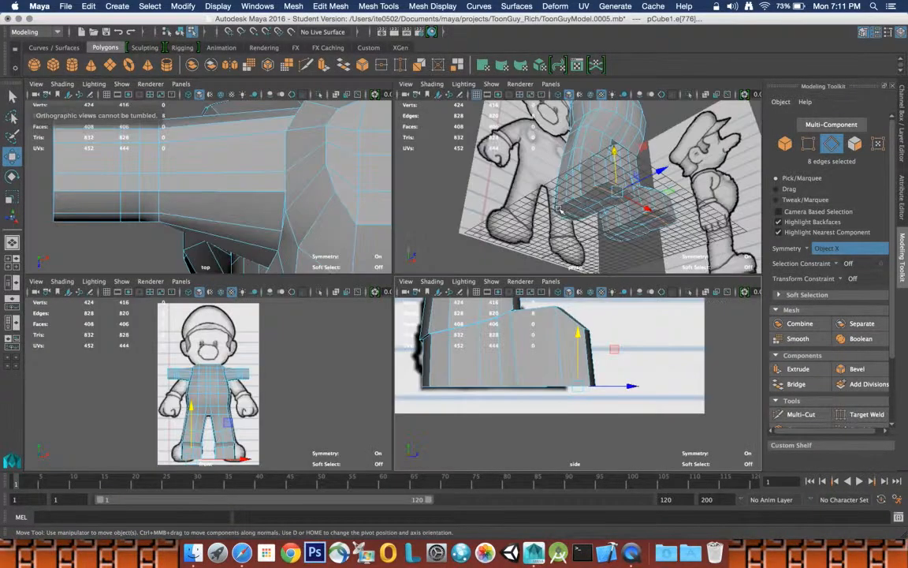
{"action": "left_click", "coordinate": [647, 190]}
{"action": "key", "text": "space"}
{"action": "left_click_drag", "start_coordinate": [646, 190], "coordinate": [489, 182]}
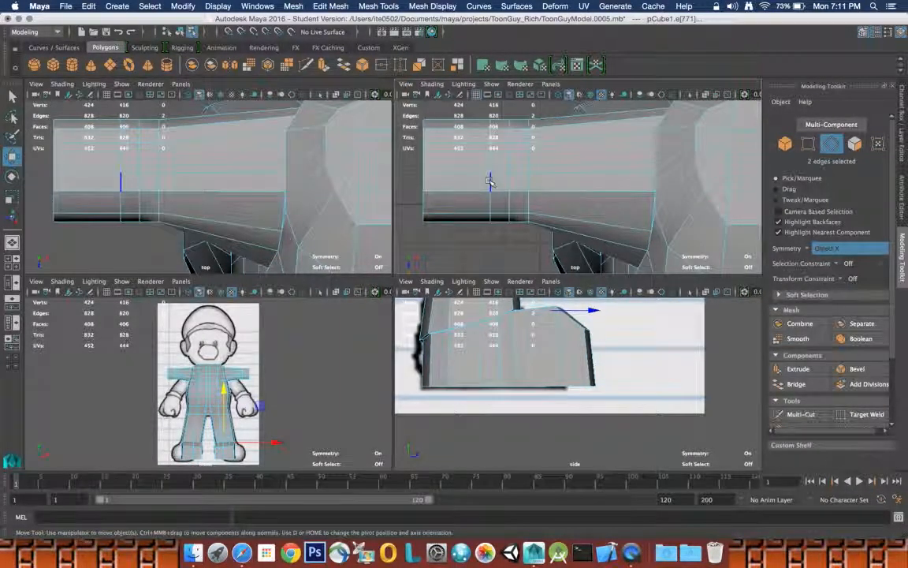
{"action": "key", "text": "z"}
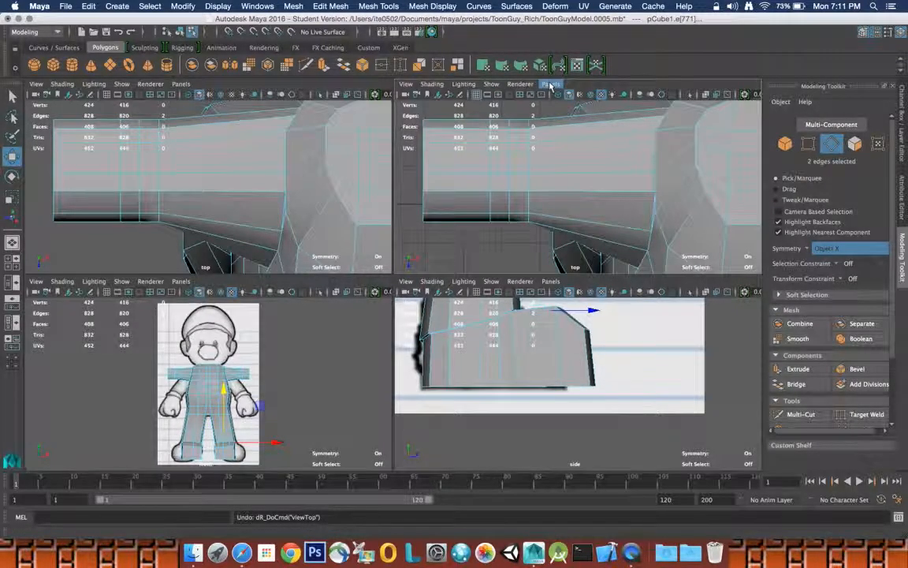
{"action": "left_click_drag", "start_coordinate": [608, 163], "coordinate": [588, 156], "text": "alt"}
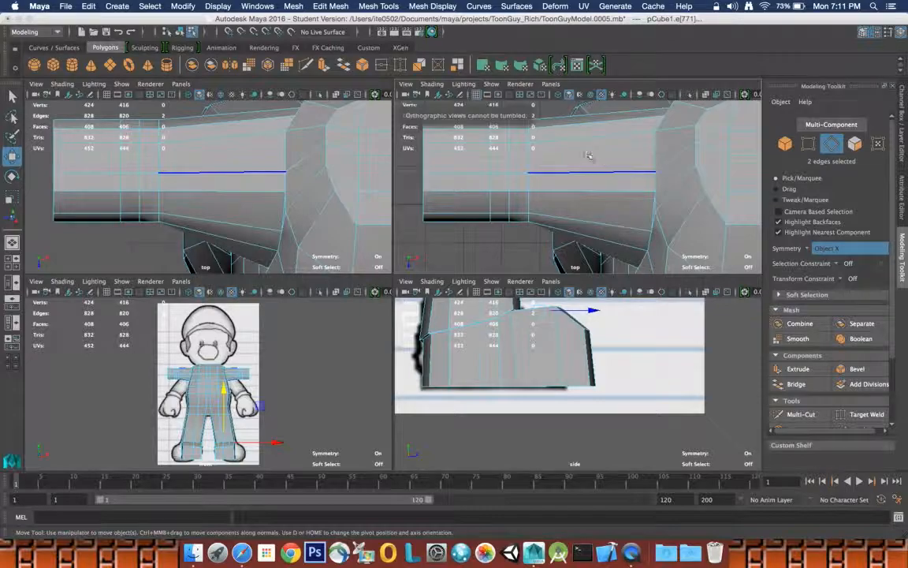
{"action": "left_click", "coordinate": [402, 85]}
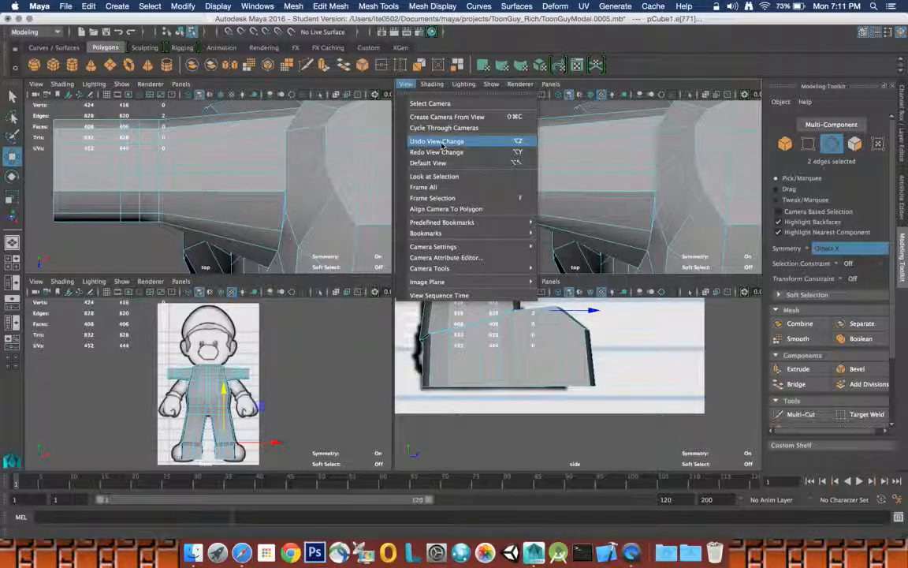
{"action": "left_click", "coordinate": [439, 141]}
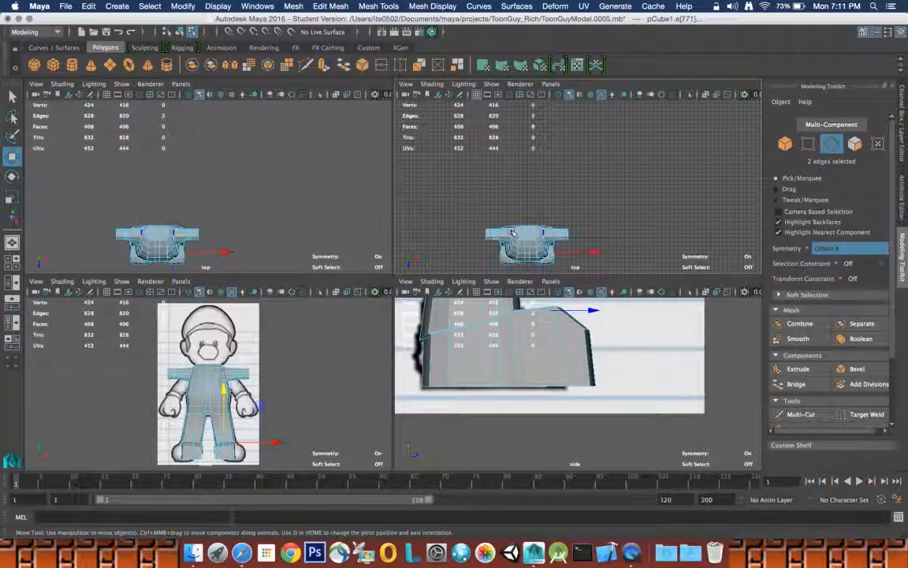
{"action": "key", "text": "f"}
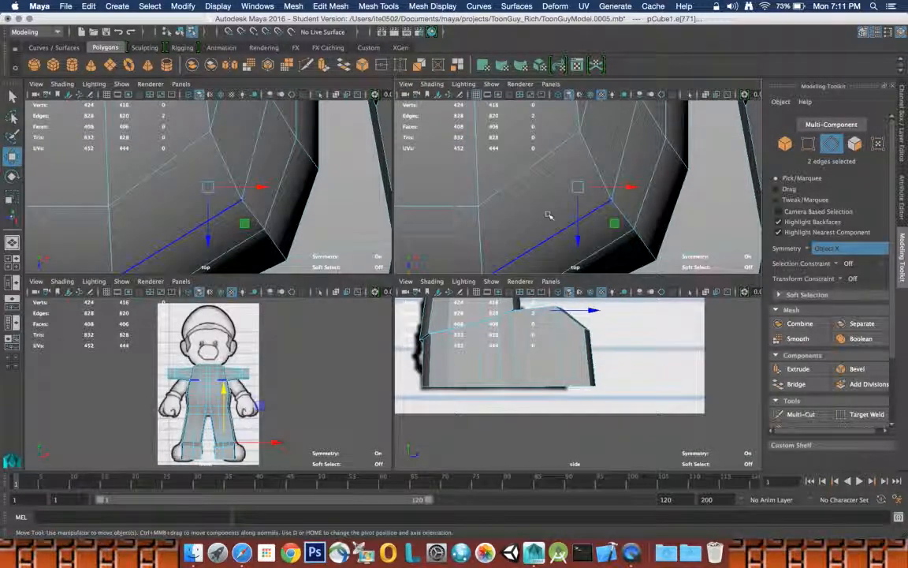
{"action": "left_click_drag", "start_coordinate": [549, 215], "coordinate": [559, 189], "text": "alt"}
{"action": "key", "text": "z"}
{"action": "key", "text": "z"}
{"action": "key", "text": "z"}
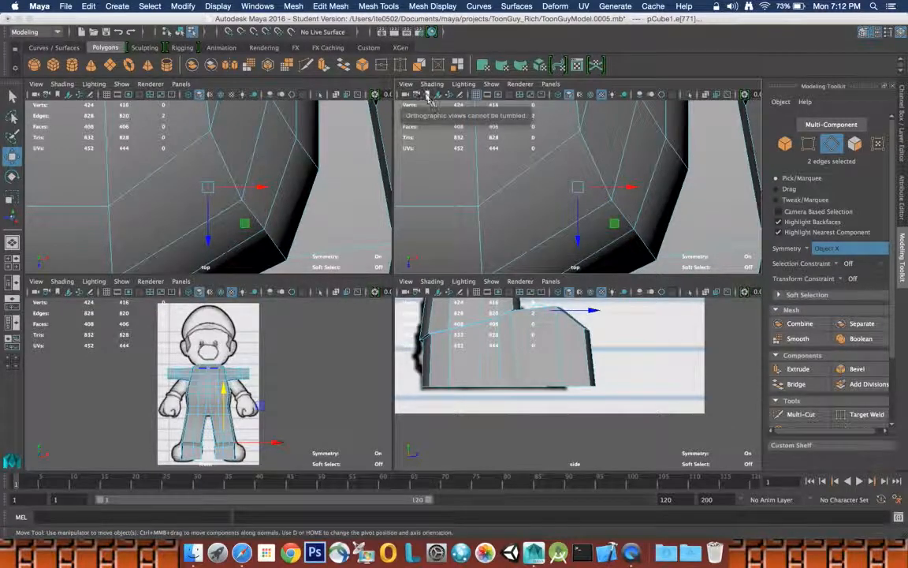
{"action": "left_click", "coordinate": [406, 85]}
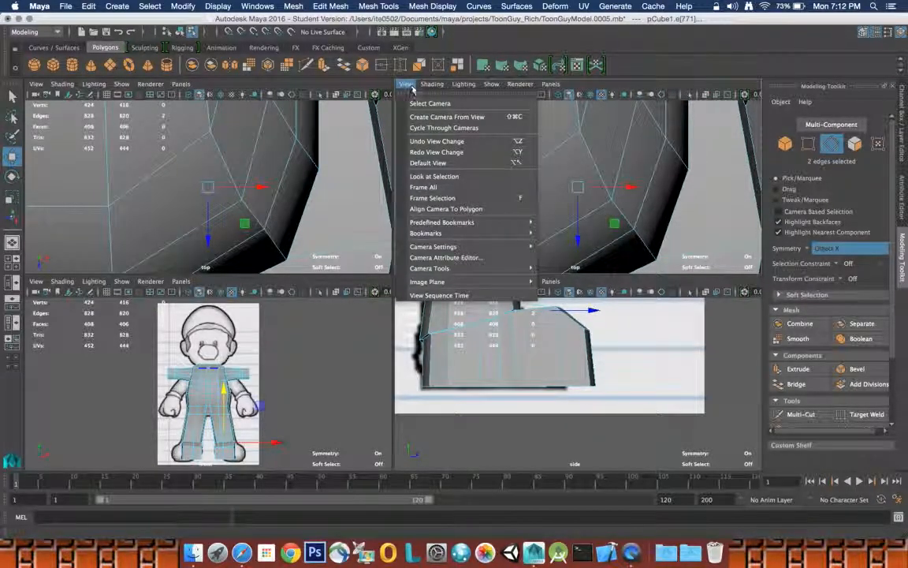
{"action": "left_click", "coordinate": [570, 136]}
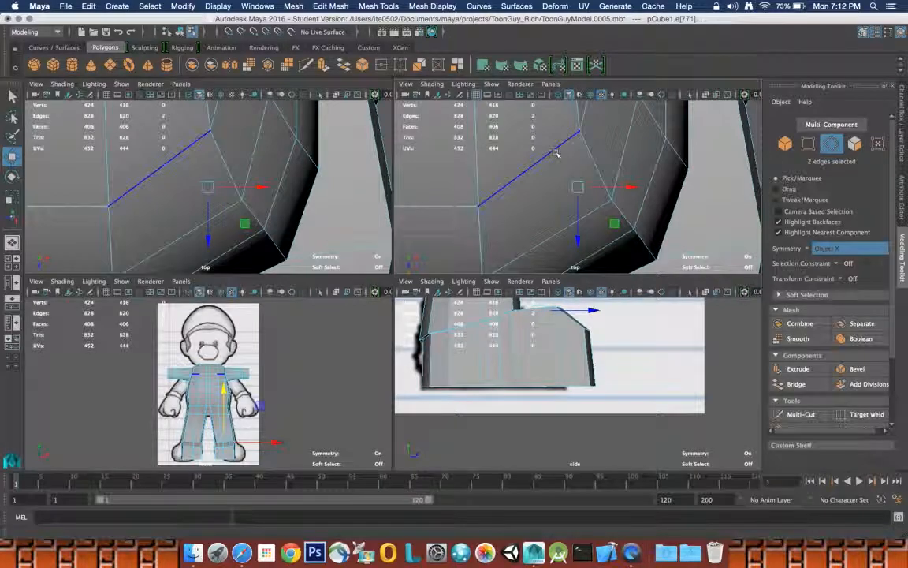
{"action": "right_click", "coordinate": [556, 153]}
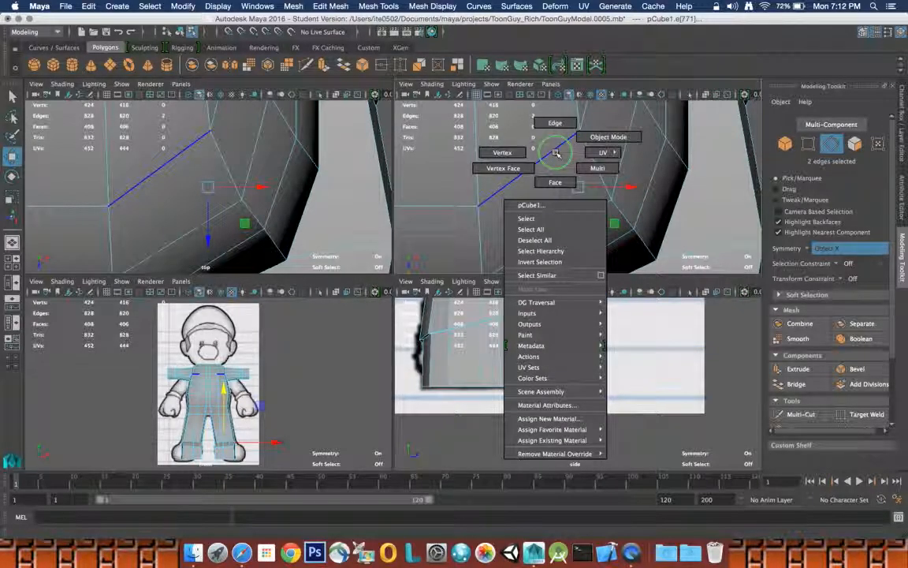
{"action": "right_click_drag", "start_coordinate": [556, 153], "coordinate": [523, 196]}
{"action": "right_click", "coordinate": [542, 183]}
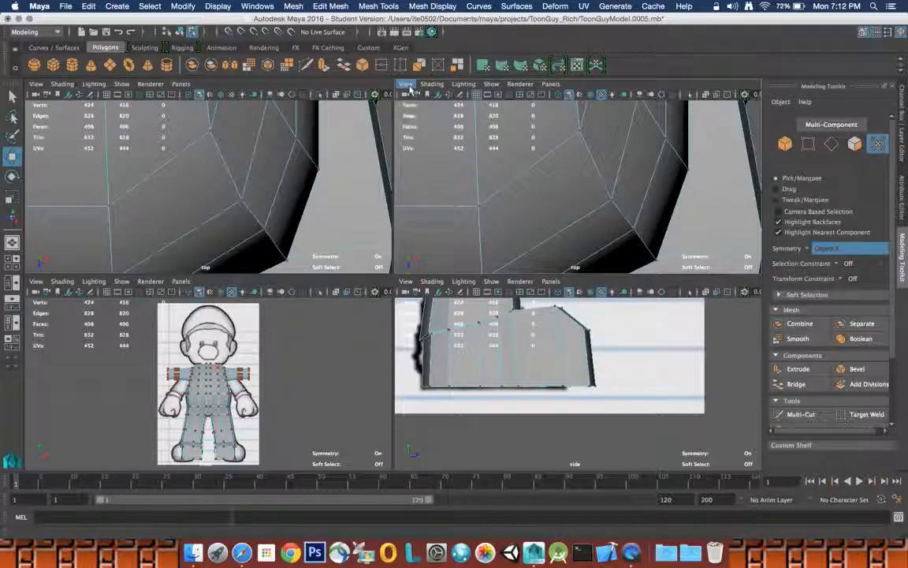
Reset the top camera to its default view and change the duplicate top view back to the persp camera.
{"action": "left_click", "coordinate": [408, 86]}
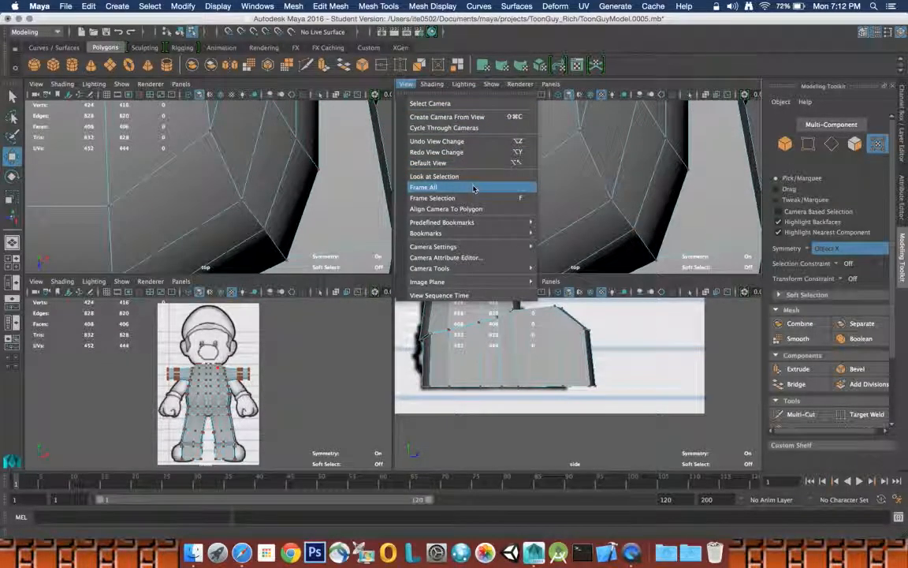
{"action": "left_click", "coordinate": [441, 162]}
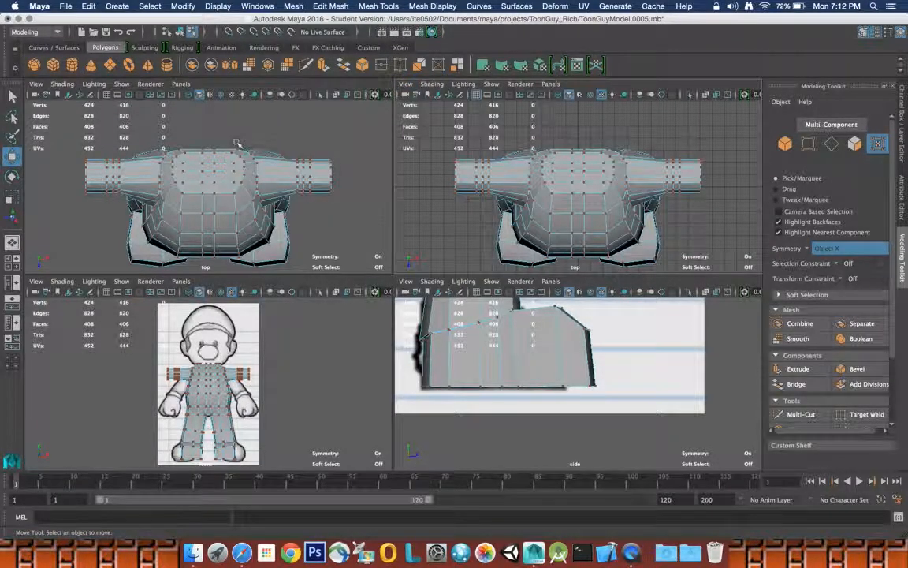
{"action": "key", "text": "q"}
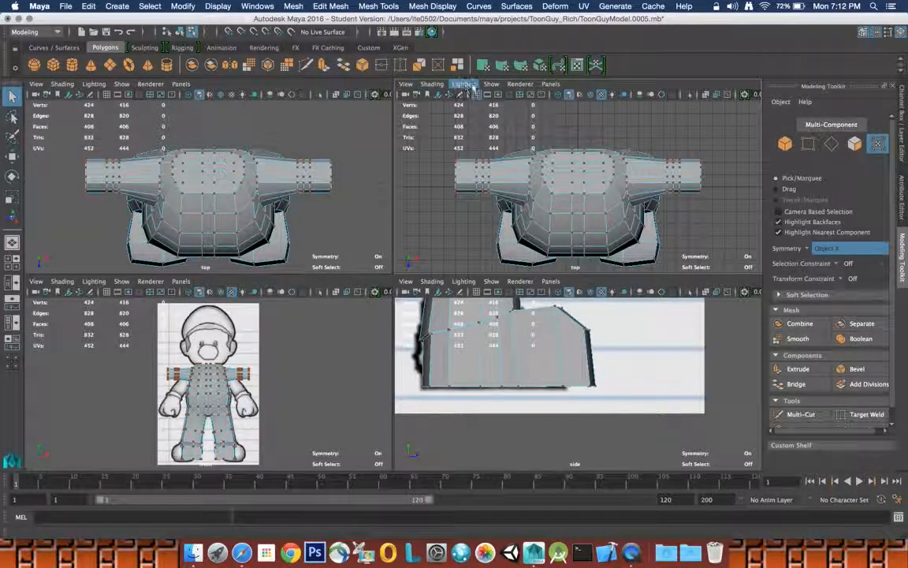
{"action": "left_click", "coordinate": [492, 83]}
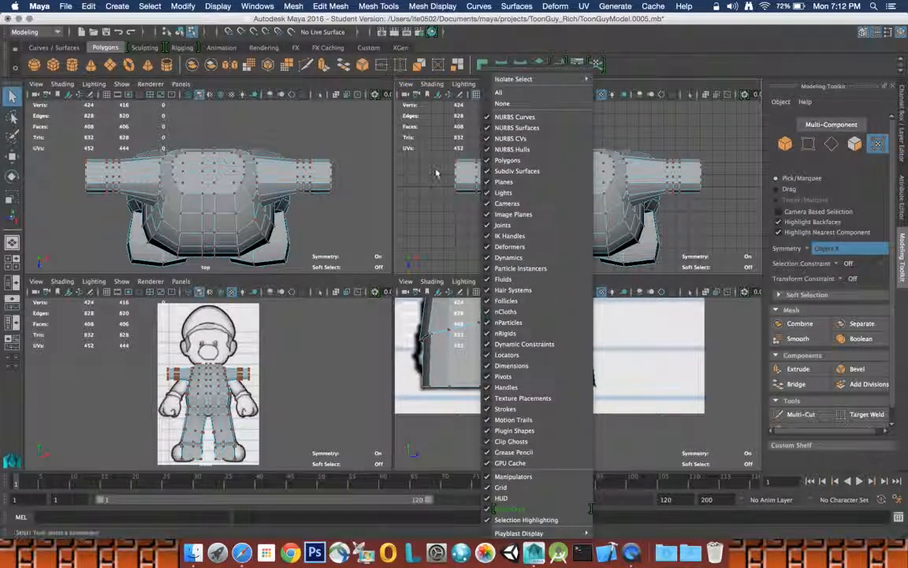
{"action": "left_click", "coordinate": [439, 168]}
{"action": "left_click", "coordinate": [552, 84]}
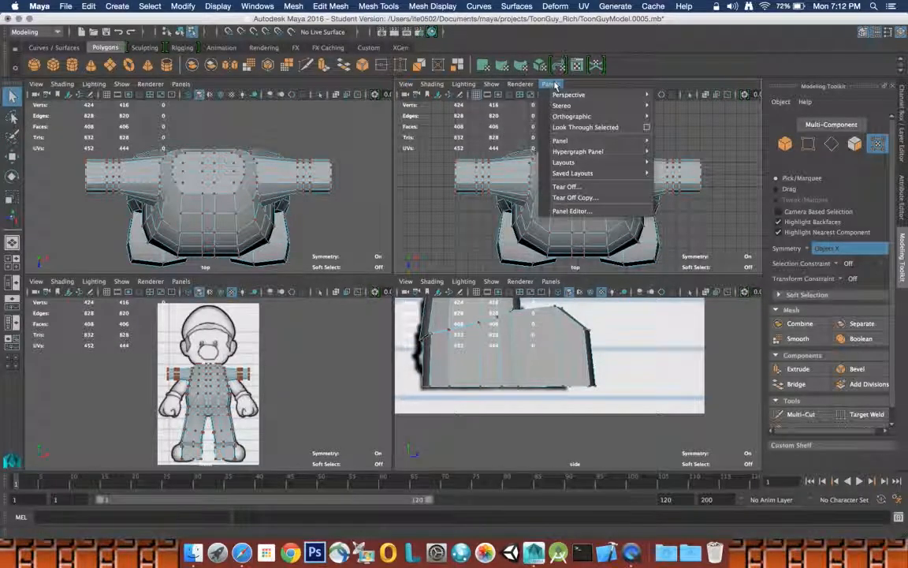
{"action": "mouse_move", "coordinate": [587, 95]}
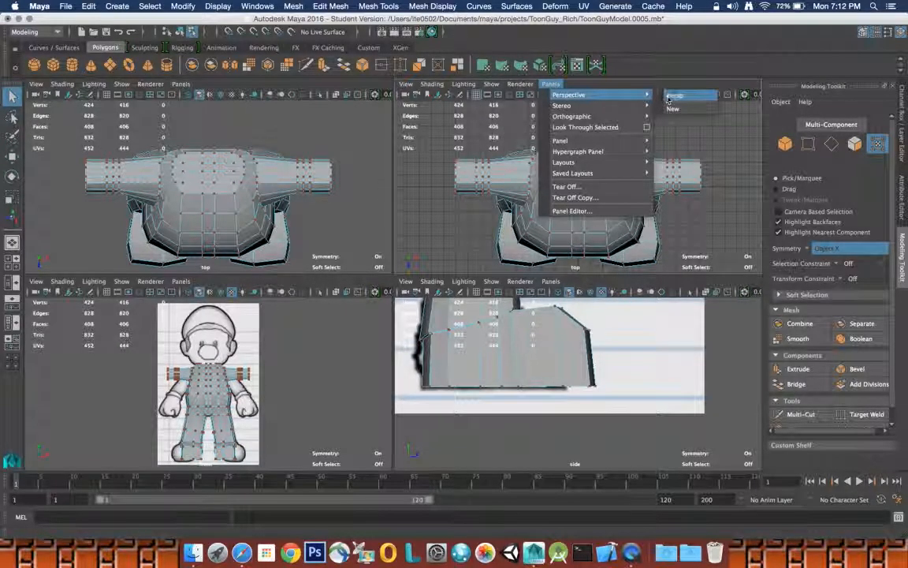
{"action": "left_click", "coordinate": [667, 96]}
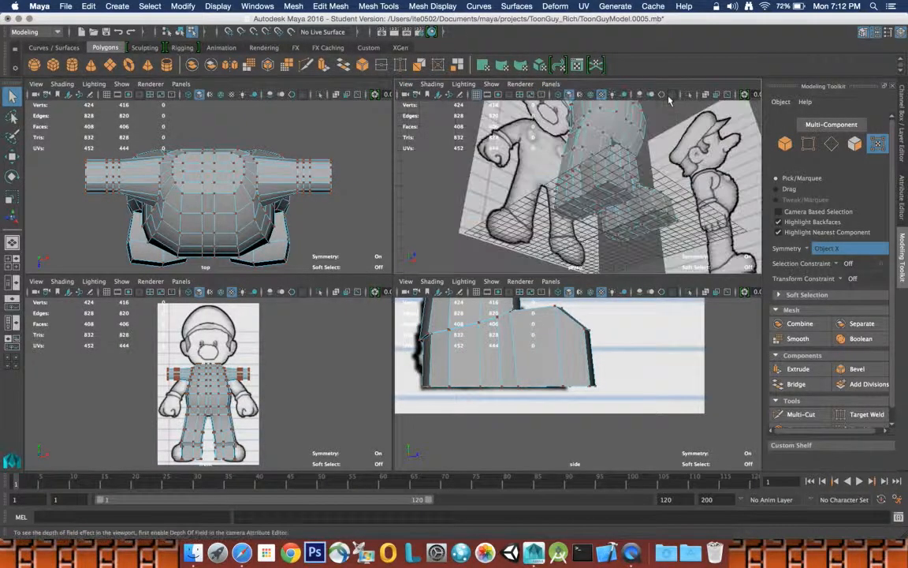
Return to object mode, select the body mesh and frame it in the perspective view, turned toward its side.
{"action": "right_click", "coordinate": [544, 153]}
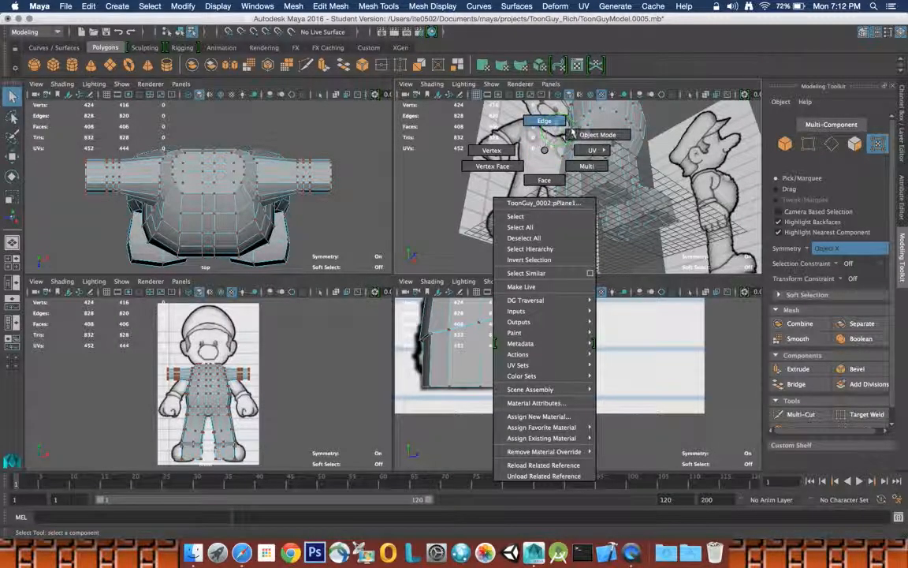
{"action": "left_click", "coordinate": [544, 121]}
{"action": "key", "text": "F8"}
{"action": "left_click", "coordinate": [604, 135]}
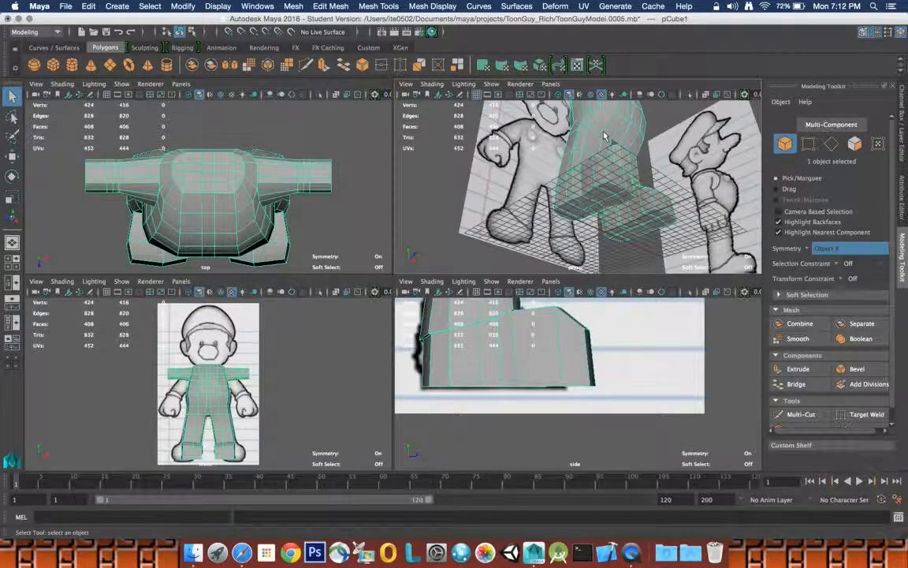
{"action": "key", "text": "f"}
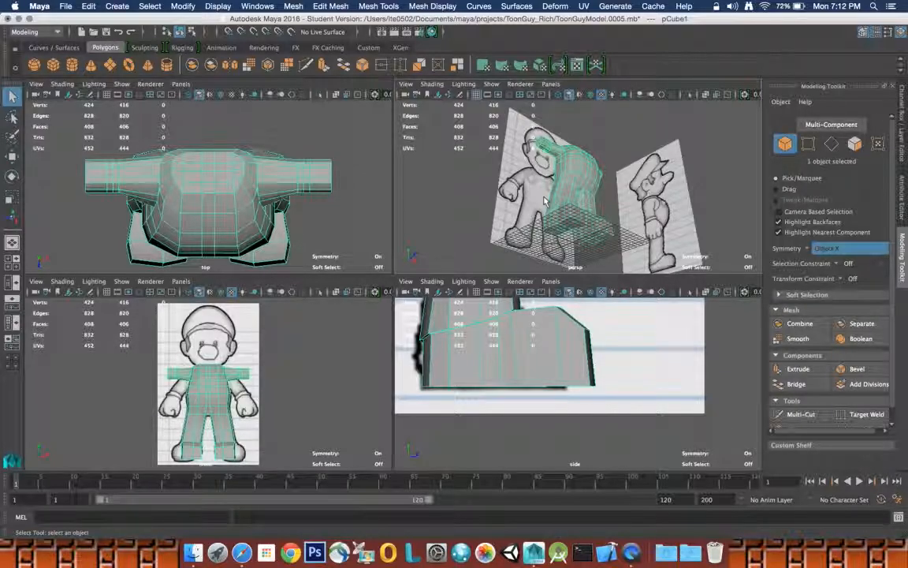
{"action": "key", "text": "space"}
{"action": "left_click_drag", "start_coordinate": [365, 304], "coordinate": [423, 337], "text": "alt"}
{"action": "key", "text": "space"}
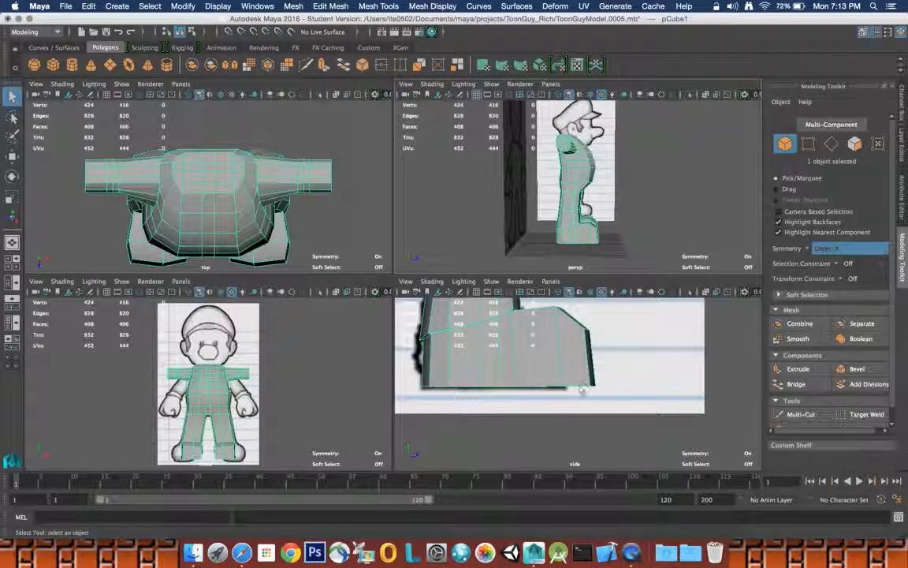
Select the body mesh in the enlarged perspective view and switch it to face selection with the shoe fronts in view.
{"action": "left_click", "coordinate": [613, 352]}
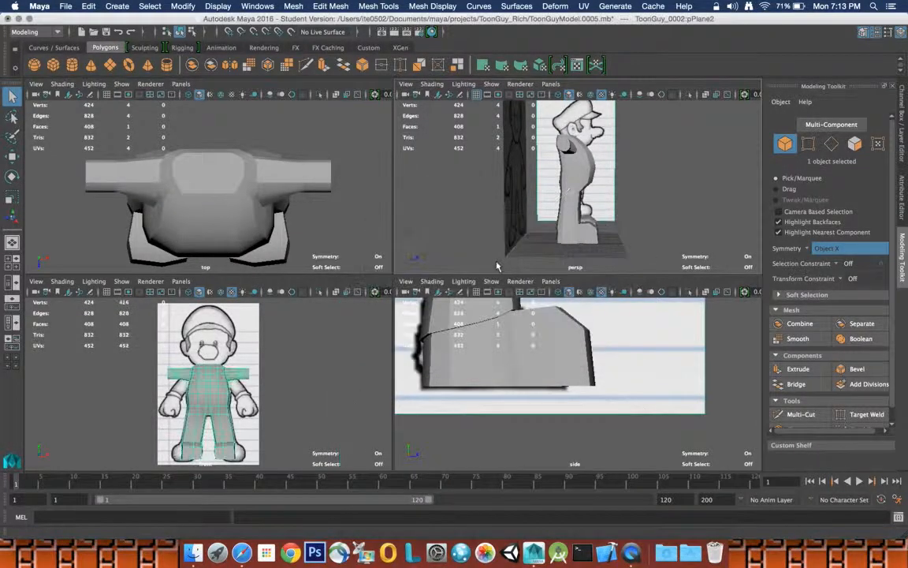
{"action": "key", "text": "space"}
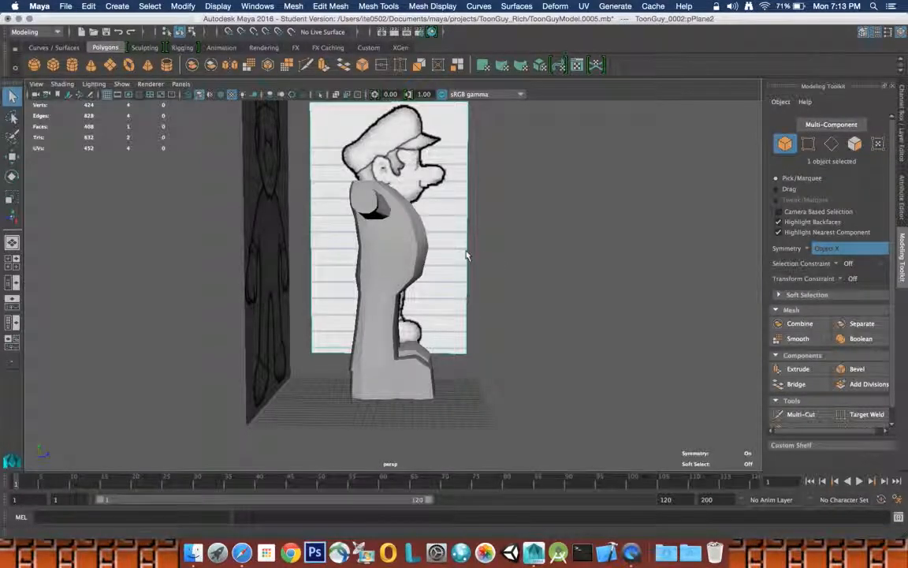
{"action": "left_click", "coordinate": [432, 370]}
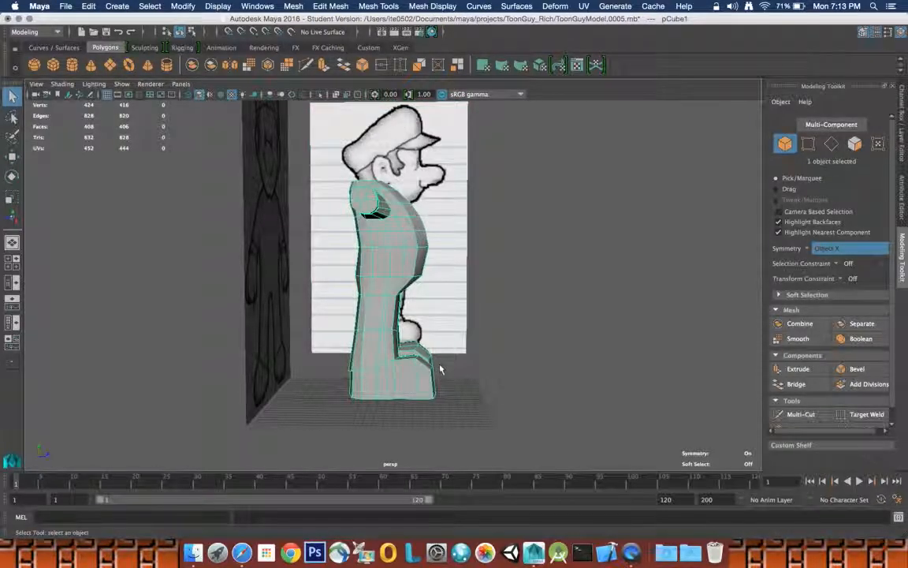
{"action": "left_click_drag", "start_coordinate": [462, 361], "coordinate": [412, 373], "text": "alt"}
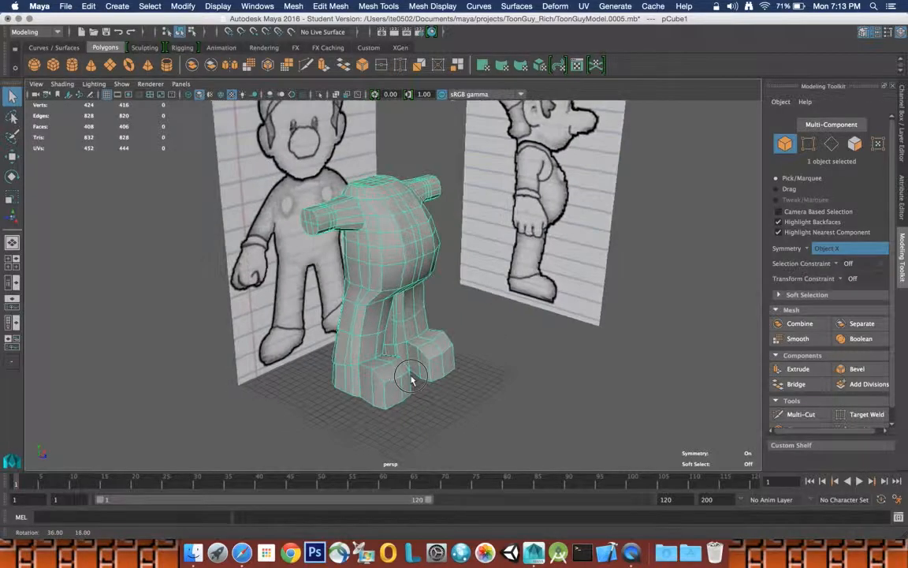
{"action": "right_click_drag", "start_coordinate": [390, 257], "coordinate": [392, 364]}
{"action": "mouse_move", "coordinate": [395, 267]}
{"action": "right_mouse_down"}
{"action": "mouse_move", "coordinate": [400, 238]}
{"action": "mouse_move", "coordinate": [387, 250]}
{"action": "mouse_move", "coordinate": [399, 285]}
{"action": "right_mouse_up"}
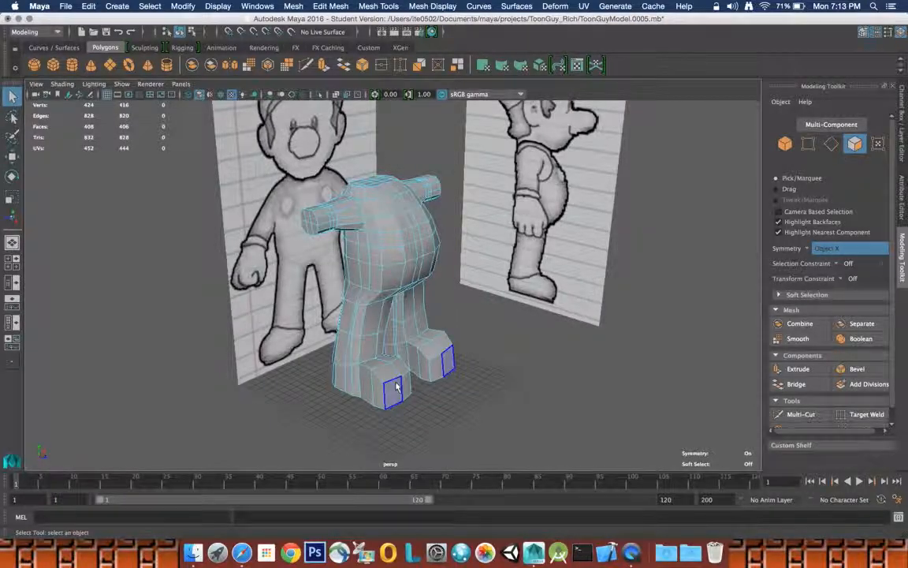
Select the 16 faces that make up the fronts of both shoes, including their undersides.
{"action": "left_click", "coordinate": [398, 385]}
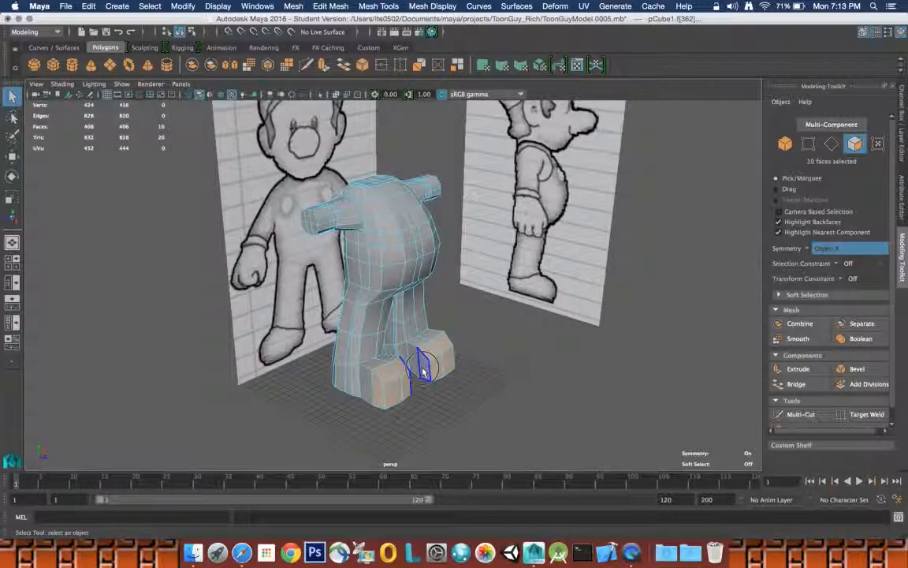
{"action": "left_click_drag", "start_coordinate": [424, 373], "coordinate": [381, 331], "text": "alt"}
{"action": "left_click", "coordinate": [380, 328], "text": "shift"}
{"action": "left_click", "coordinate": [398, 338], "text": "shift"}
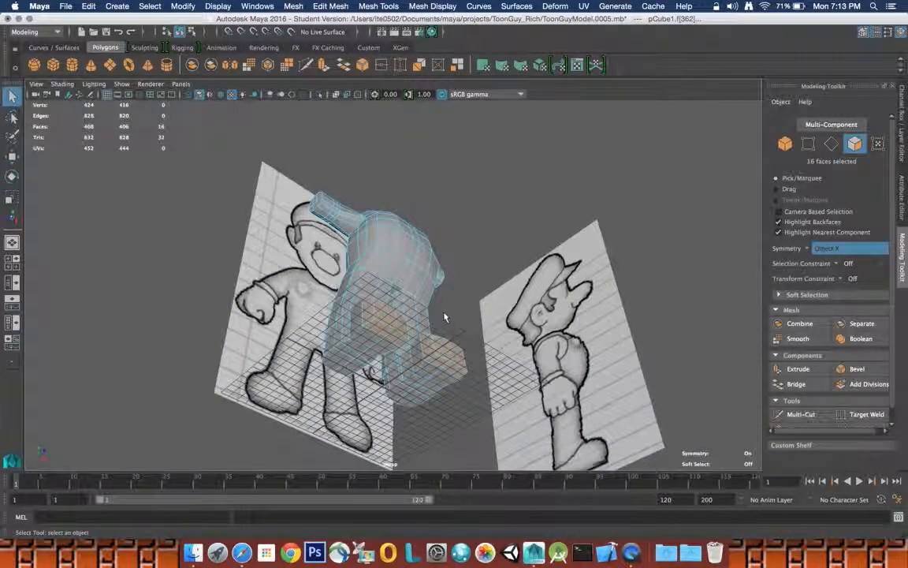
Move the selected shoe front faces back and slightly down in the side view to match the drawn shoe.
{"action": "key", "text": "space"}
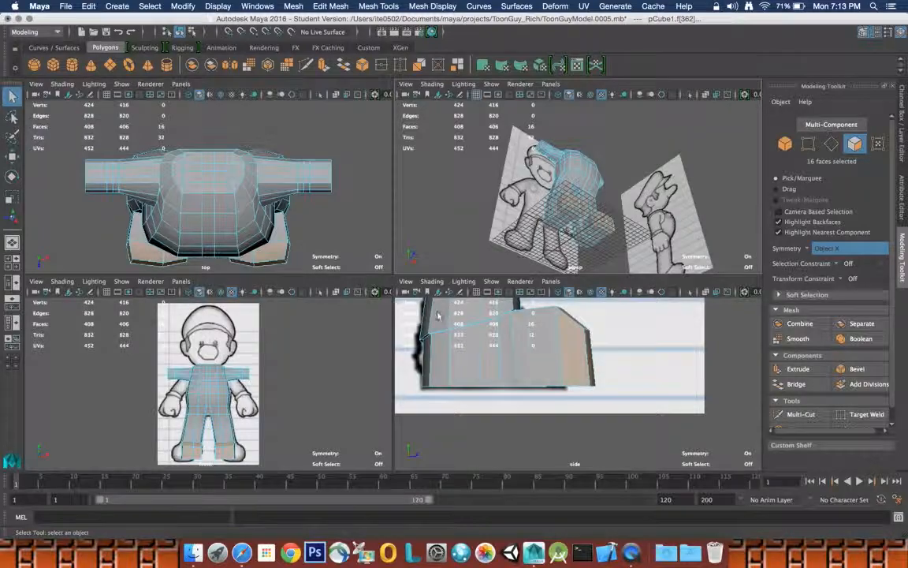
{"action": "left_click", "coordinate": [11, 155]}
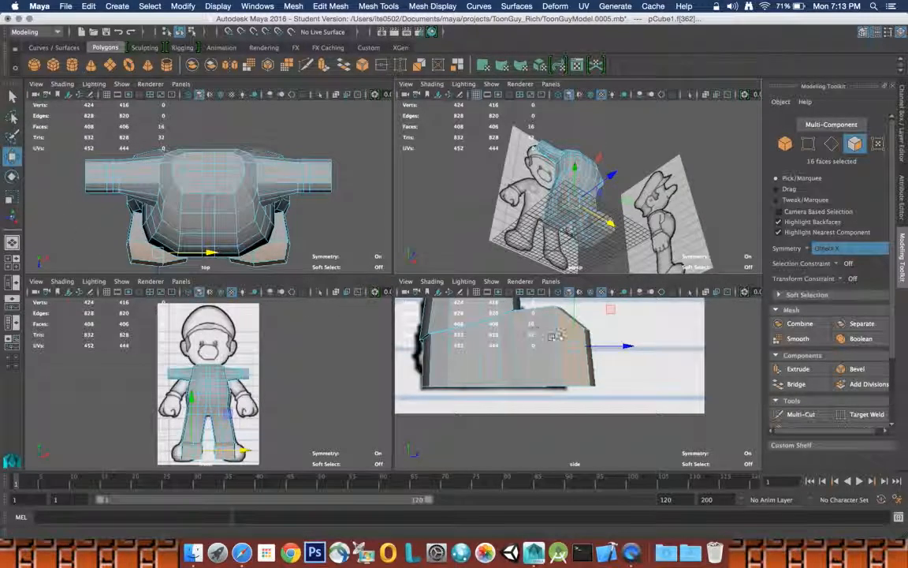
{"action": "left_click_drag", "start_coordinate": [627, 347], "coordinate": [596, 344]}
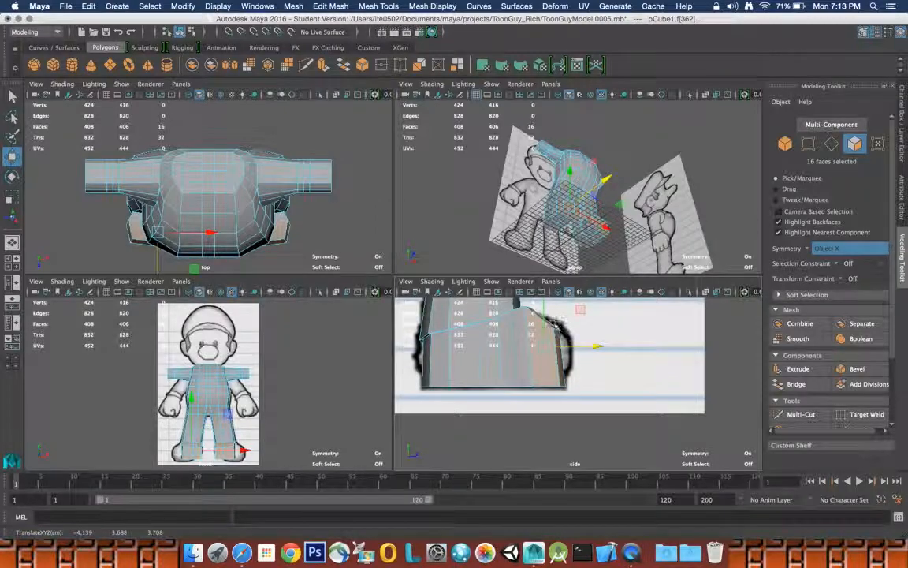
{"action": "left_click_drag", "start_coordinate": [543, 308], "coordinate": [543, 314]}
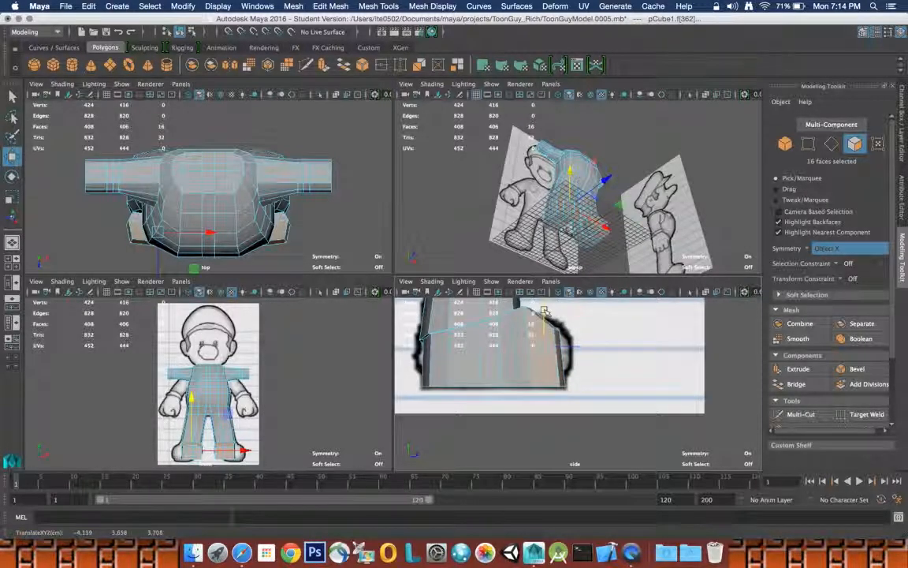
{"action": "left_click_drag", "start_coordinate": [580, 329], "coordinate": [596, 333], "text": "alt"}
{"action": "left_click", "coordinate": [595, 331]}
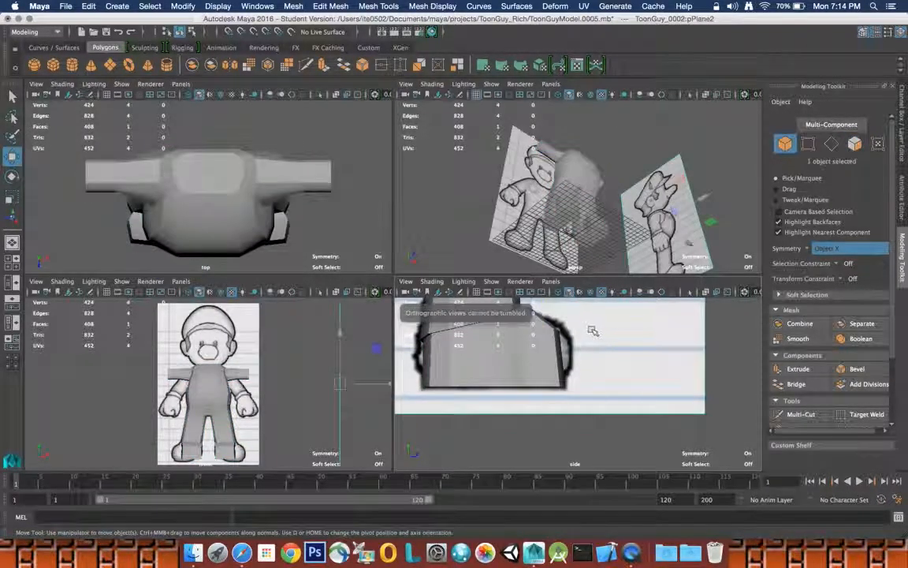
Select the body mesh again and switch it to edge selection in the enlarged perspective view facing the shoes.
{"action": "left_click", "coordinate": [585, 191]}
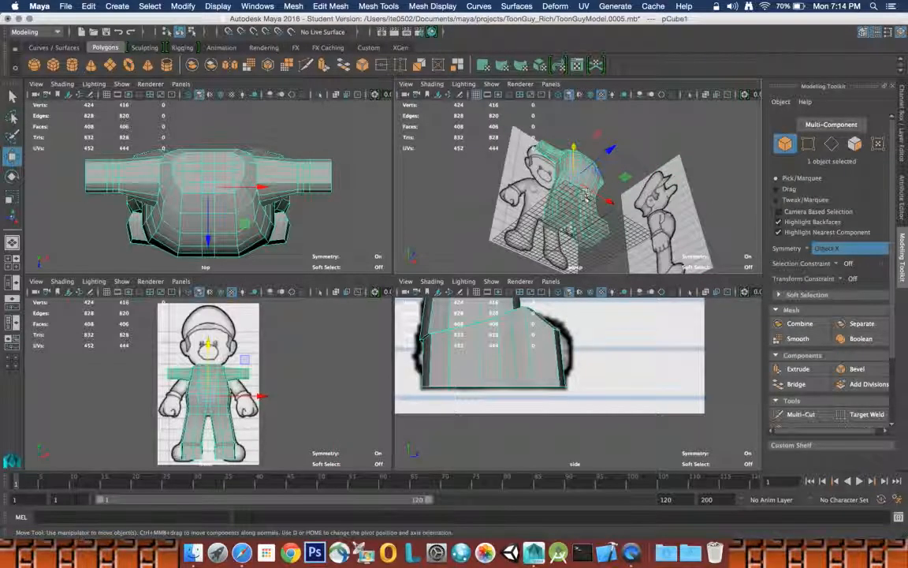
{"action": "key", "text": "space"}
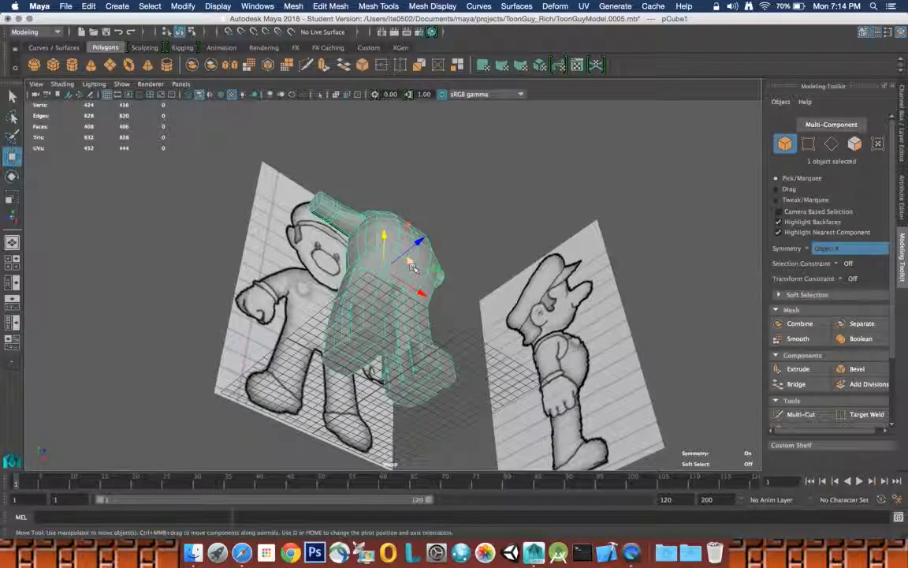
{"action": "left_click_drag", "start_coordinate": [411, 267], "coordinate": [384, 356], "text": "alt"}
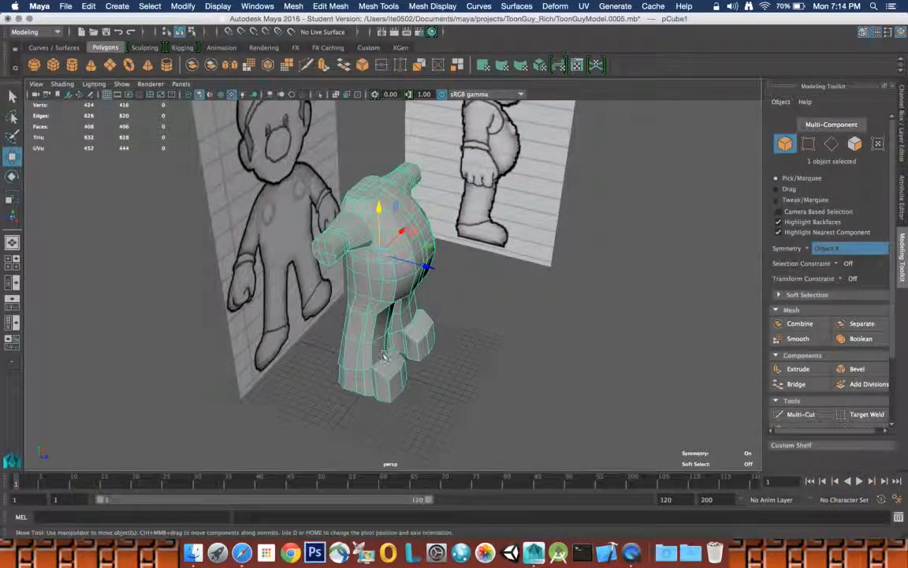
{"action": "right_click_drag", "start_coordinate": [383, 355], "coordinate": [381, 311]}
{"action": "right_click_drag", "start_coordinate": [382, 256], "coordinate": [382, 226]}
Lower the edge on top of each shoe slightly, and shift the outer side edge of each shoe sideways.
{"action": "left_click", "coordinate": [382, 365]}
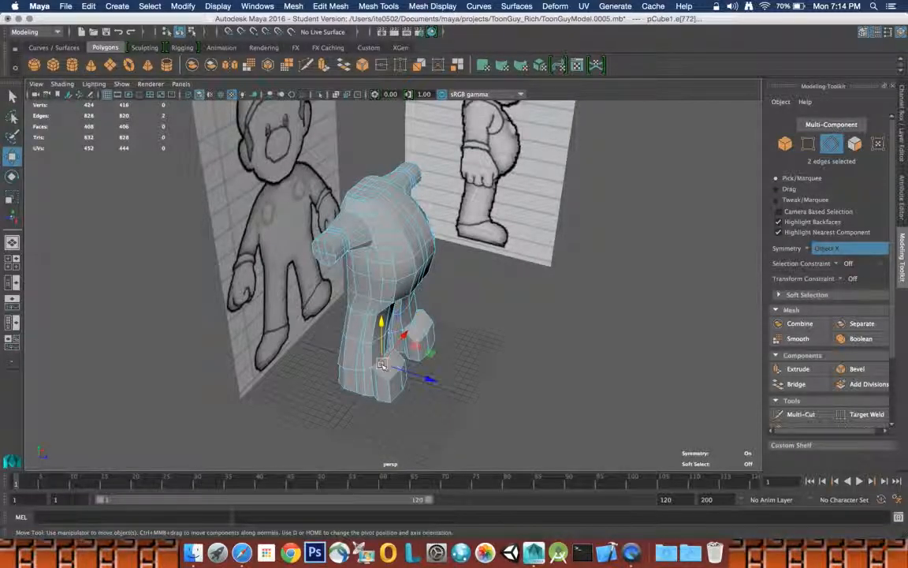
{"action": "left_click", "coordinate": [392, 358]}
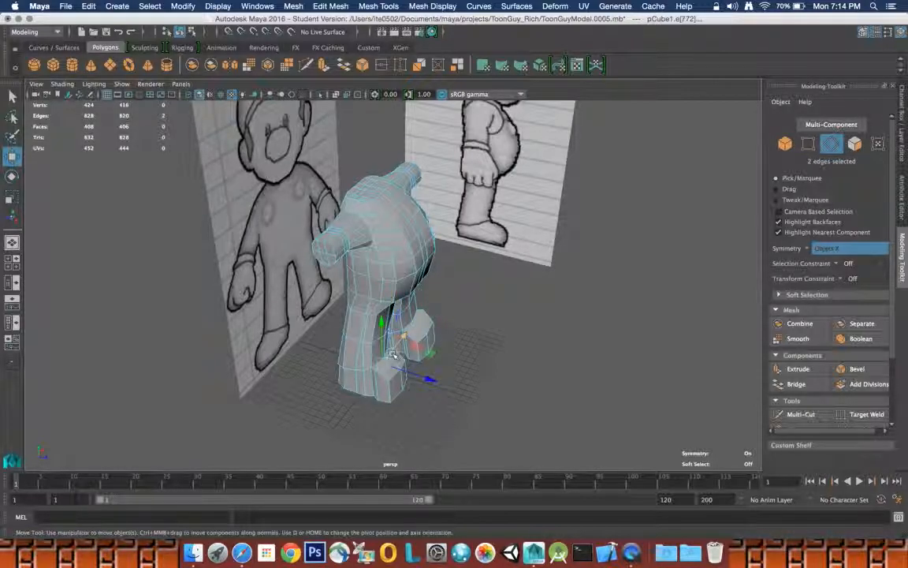
{"action": "left_click", "coordinate": [394, 355]}
{"action": "left_click_drag", "start_coordinate": [384, 343], "coordinate": [383, 351]}
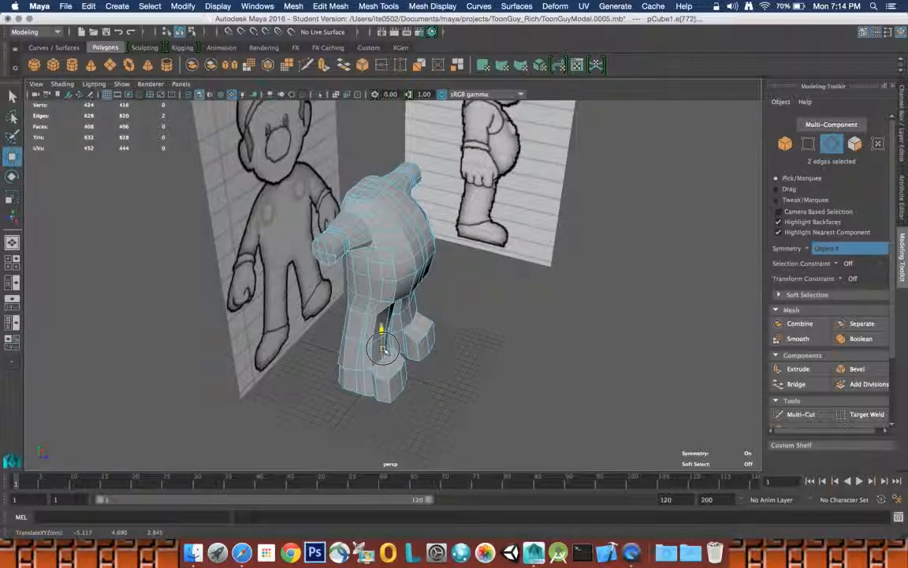
{"action": "left_click_drag", "start_coordinate": [385, 326], "coordinate": [392, 360], "text": "alt"}
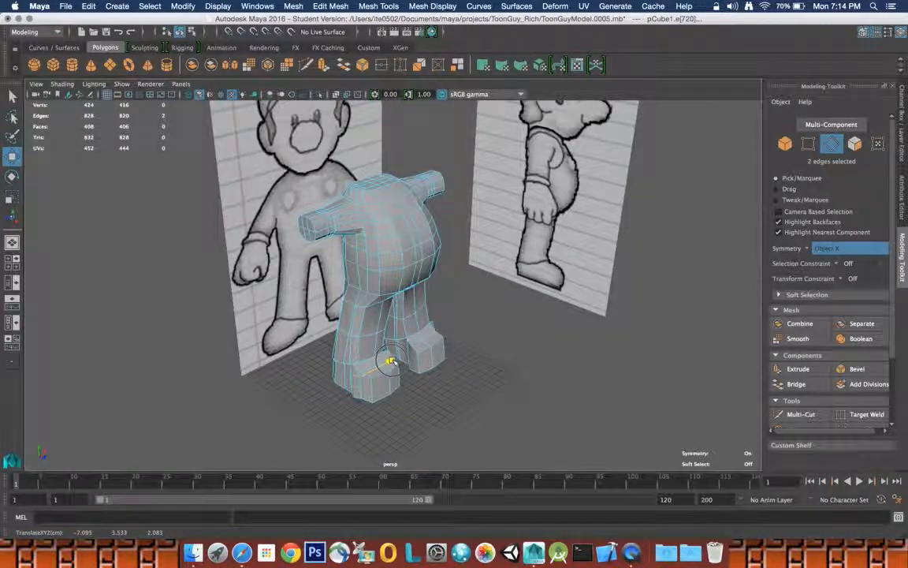
{"action": "left_click_drag", "start_coordinate": [389, 361], "coordinate": [392, 360]}
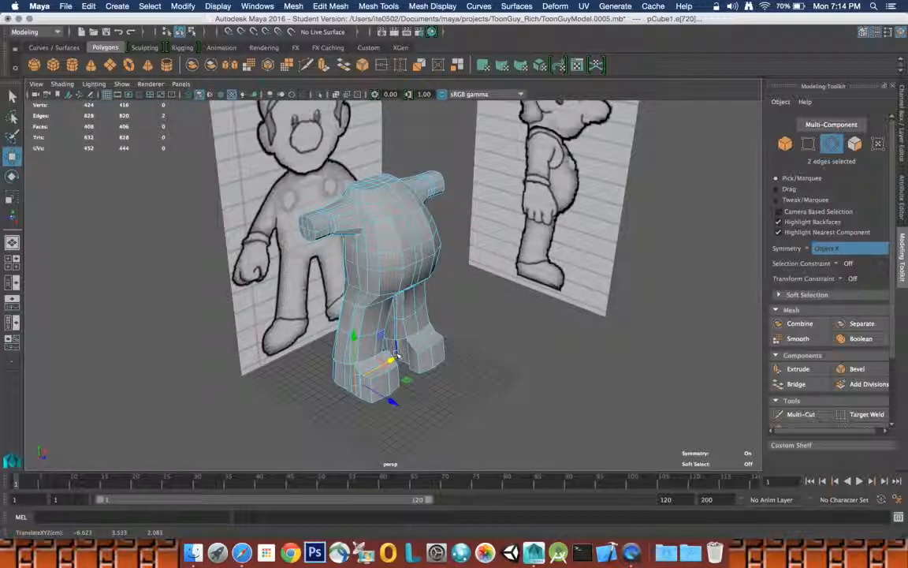
Switch to face selection and select the inner side face of each shoe.
{"action": "left_click_drag", "start_coordinate": [402, 353], "coordinate": [308, 359], "text": "alt"}
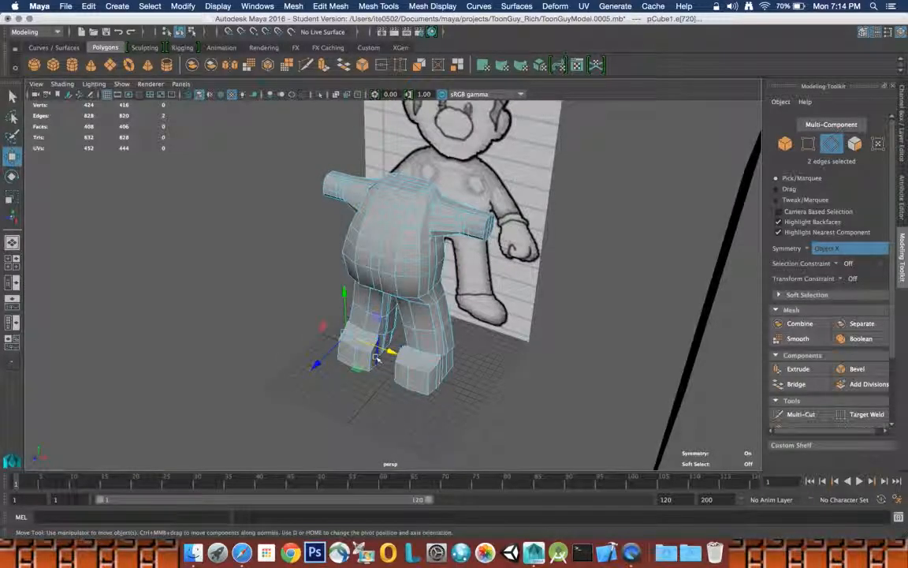
{"action": "right_click", "coordinate": [377, 359]}
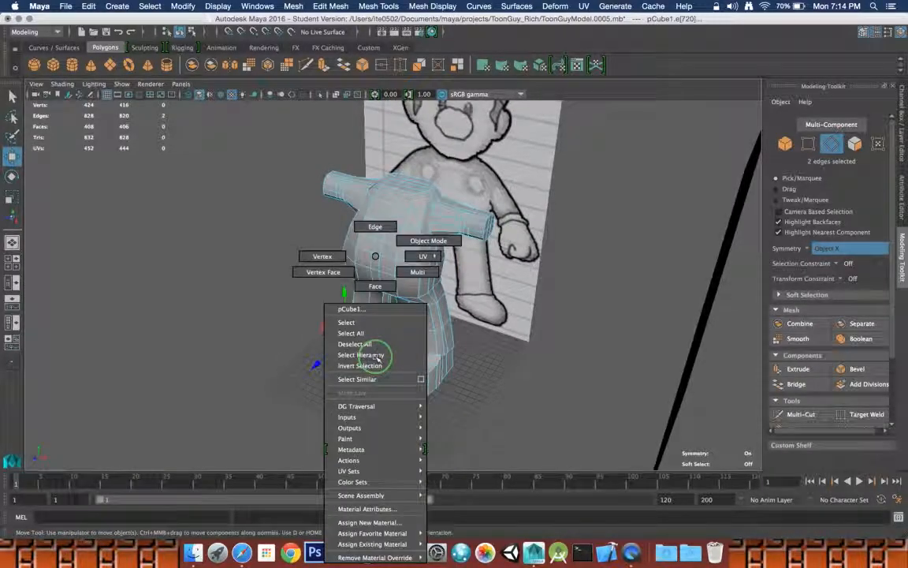
{"action": "left_click", "coordinate": [375, 288]}
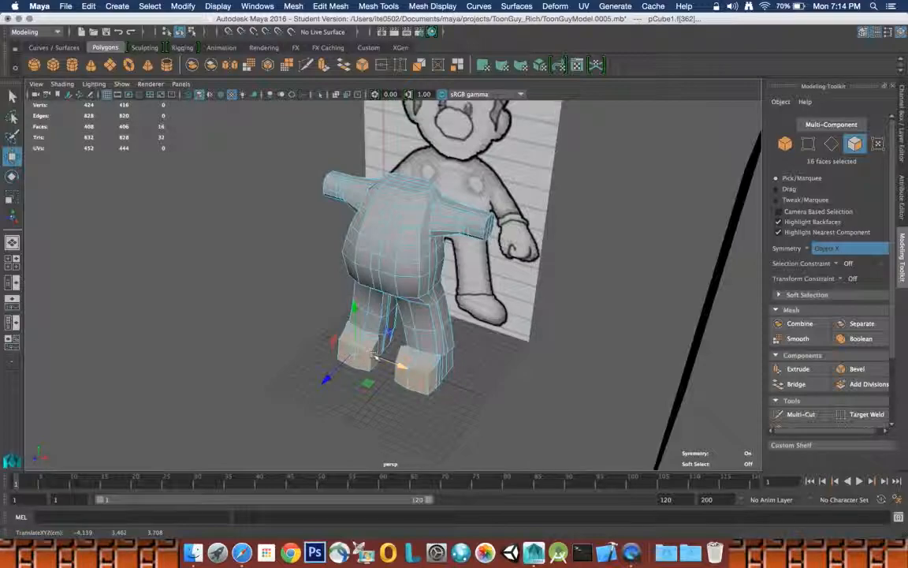
{"action": "left_click", "coordinate": [383, 364]}
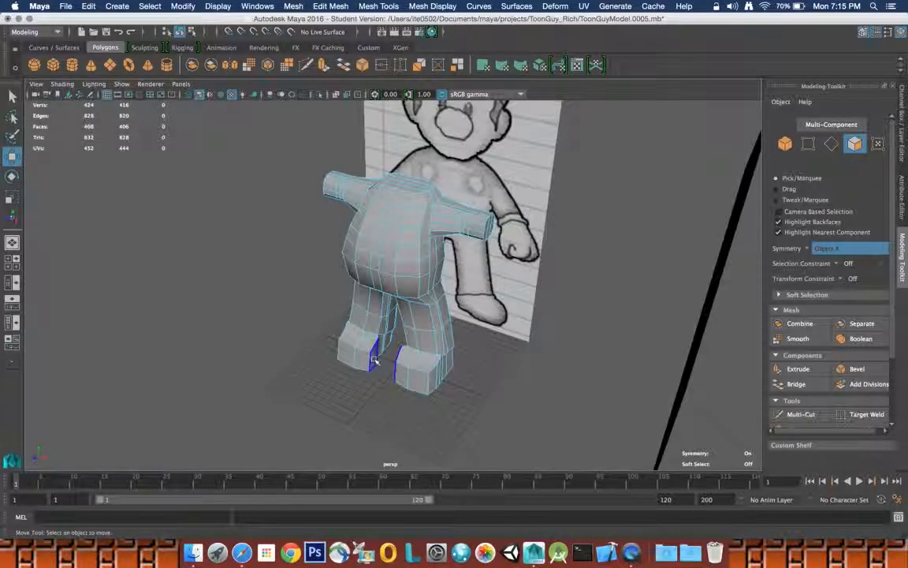
{"action": "left_click", "coordinate": [375, 360]}
{"action": "left_click_drag", "start_coordinate": [404, 369], "coordinate": [370, 292]}
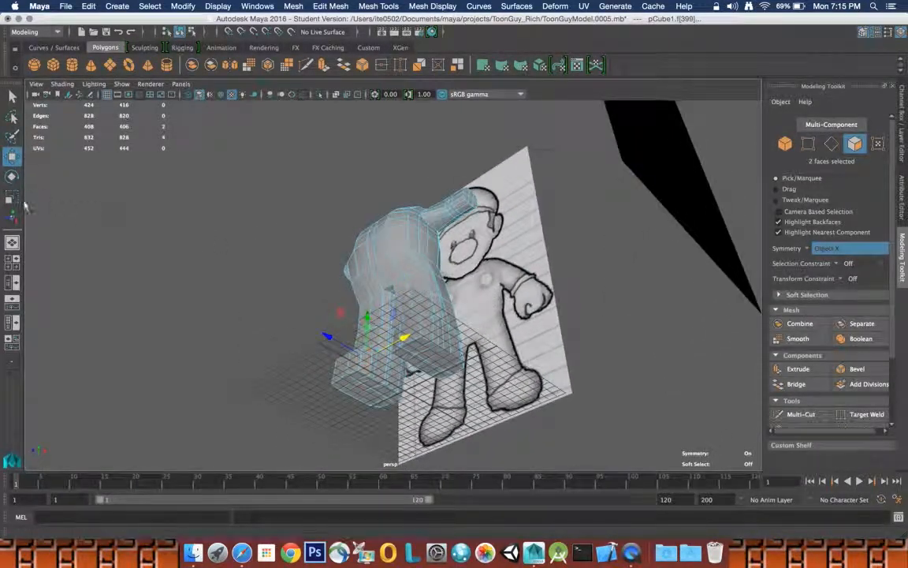
{"action": "left_click", "coordinate": [12, 156]}
Return to edge selection and shift the inner side edge of each shoe sideways.
{"action": "right_click", "coordinate": [356, 255]}
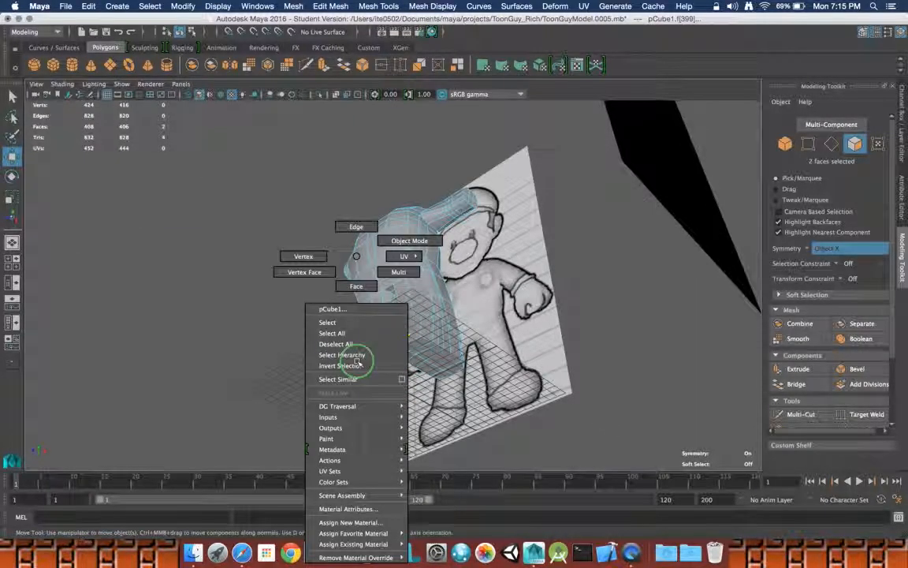
{"action": "left_click", "coordinate": [356, 226]}
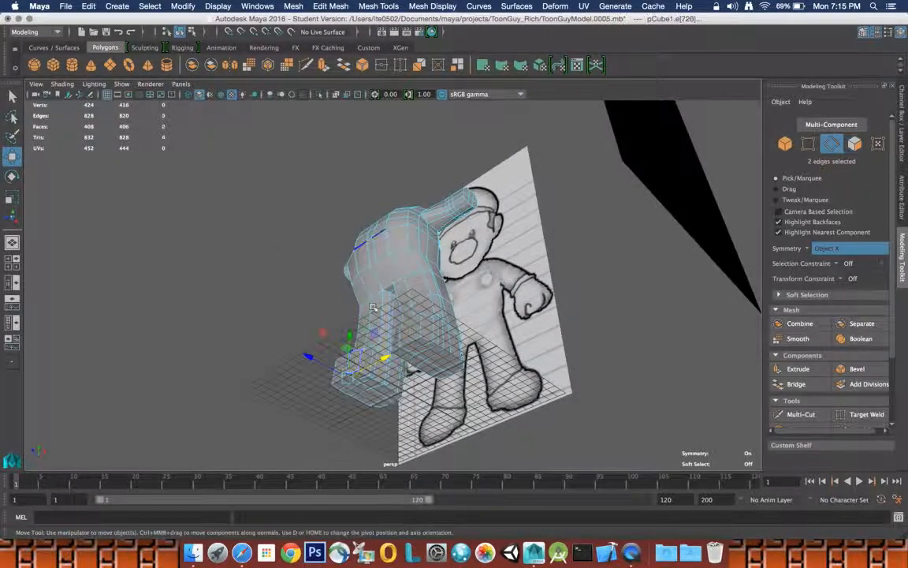
{"action": "left_click_drag", "start_coordinate": [395, 359], "coordinate": [397, 353]}
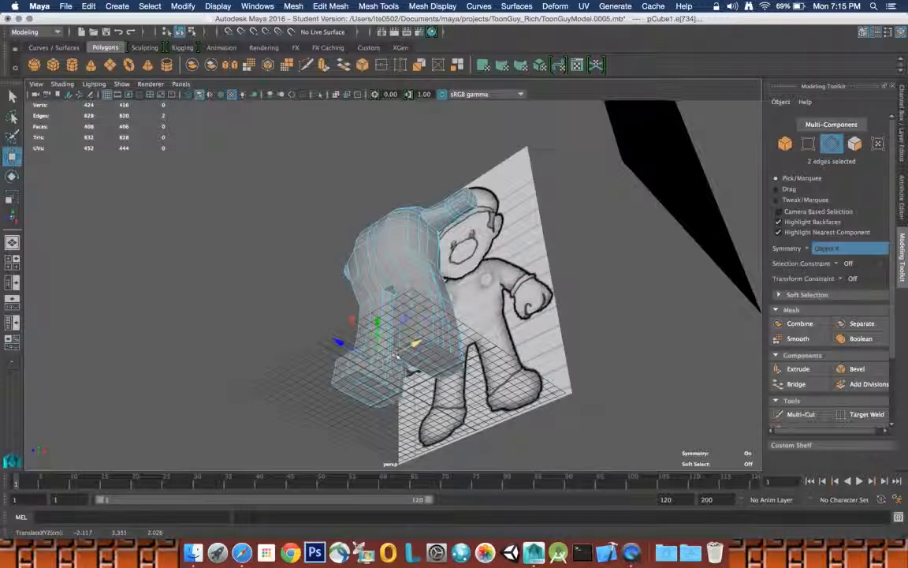
Switch to vertex selection and lower the inner vertex on top of each shoe to the height of its neighbouring instep vertex.
{"action": "left_click_drag", "start_coordinate": [390, 371], "coordinate": [418, 425], "text": "alt"}
{"action": "key", "text": "f"}
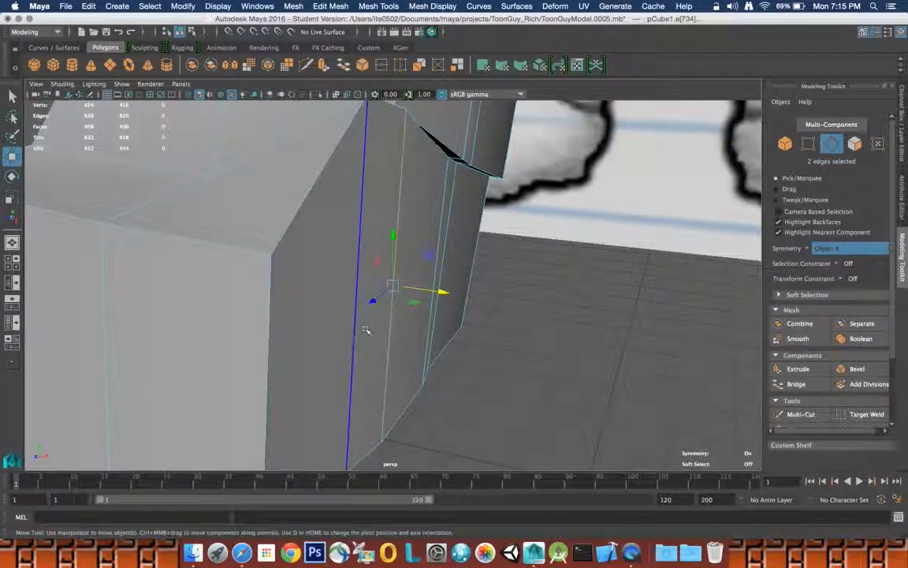
{"action": "left_click_drag", "start_coordinate": [369, 330], "coordinate": [423, 318], "text": "alt"}
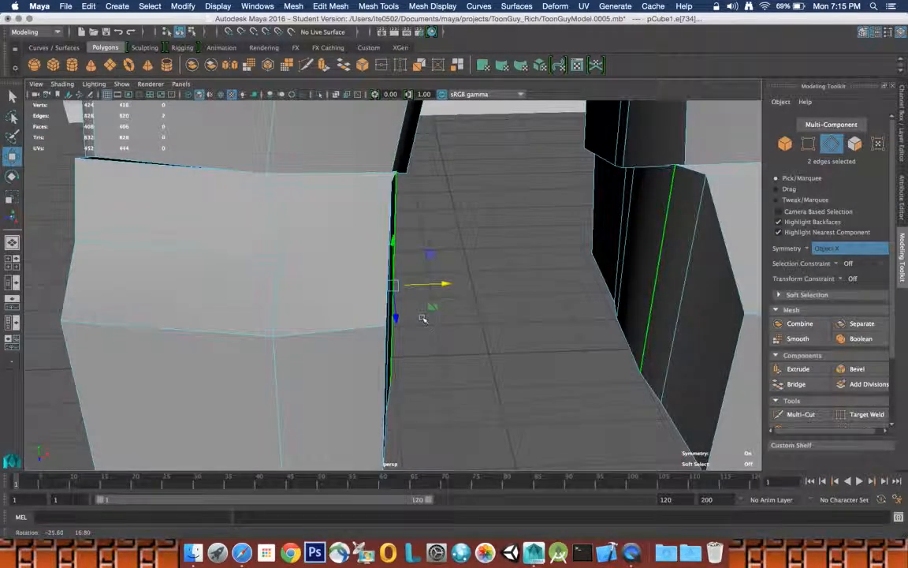
{"action": "right_click", "coordinate": [370, 217]}
{"action": "right_click_drag", "start_coordinate": [371, 217], "coordinate": [315, 216]}
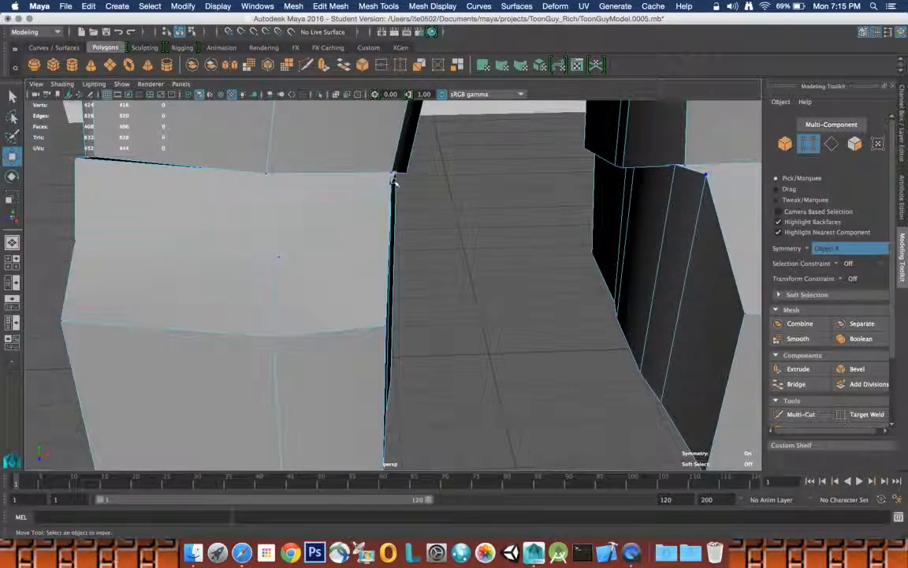
{"action": "left_click", "coordinate": [390, 182]}
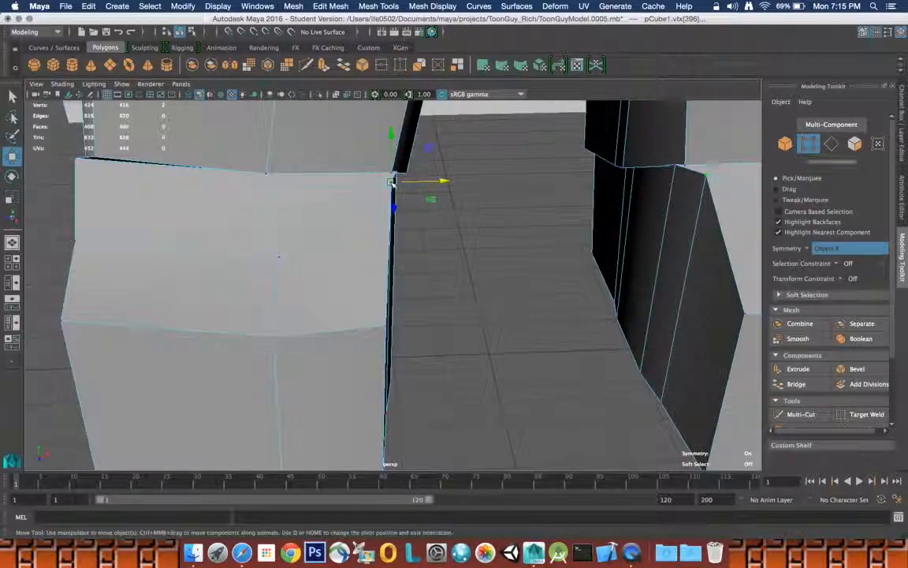
{"action": "left_click_drag", "start_coordinate": [394, 138], "coordinate": [387, 234]}
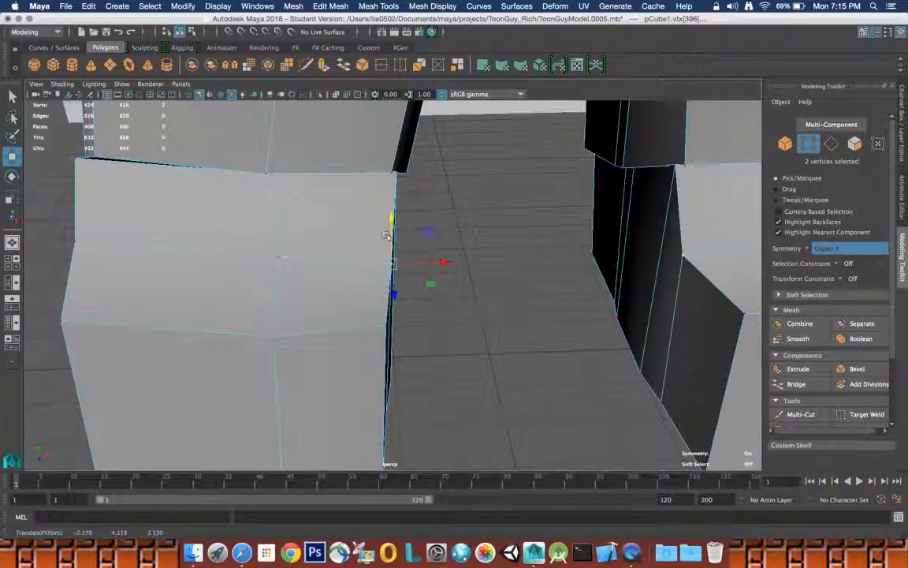
Switch to edge selection and select the front ankle seam edge where each leg meets the shoe.
{"action": "right_click_drag", "start_coordinate": [381, 234], "coordinate": [347, 177]}
{"action": "left_click", "coordinate": [331, 175]}
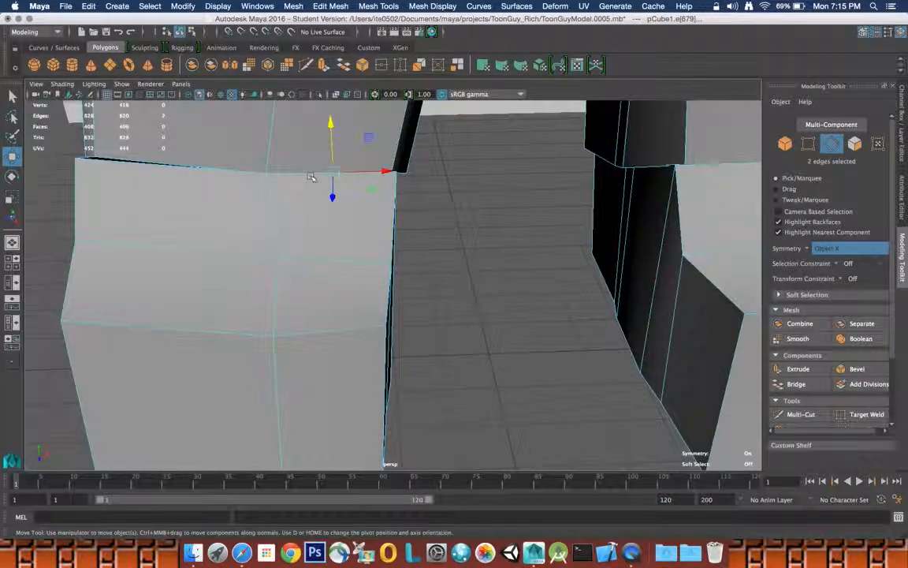
{"action": "left_click", "coordinate": [315, 173]}
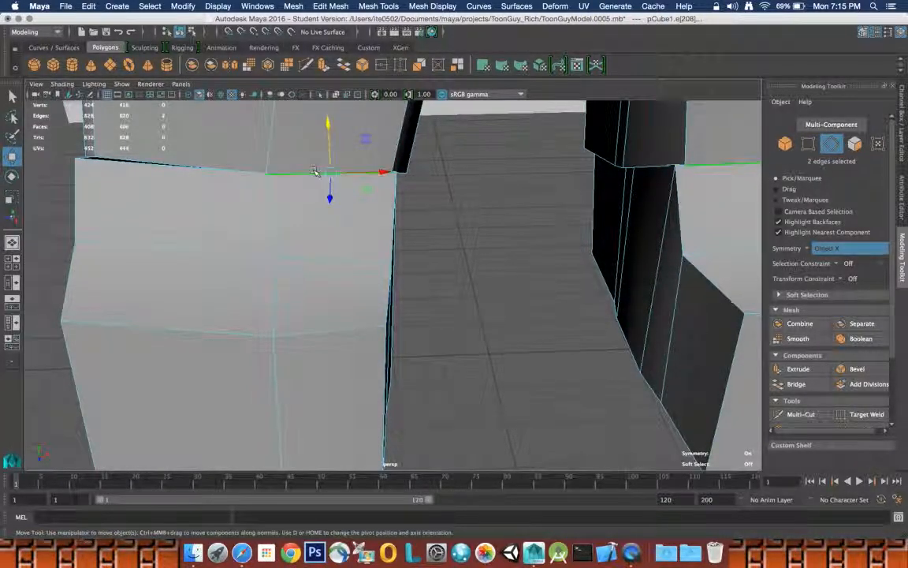
Try adding the adjoining ankle seam edges and lowering them together, undoing both the move and the added selection.
{"action": "left_click", "coordinate": [116, 163], "text": "shift"}
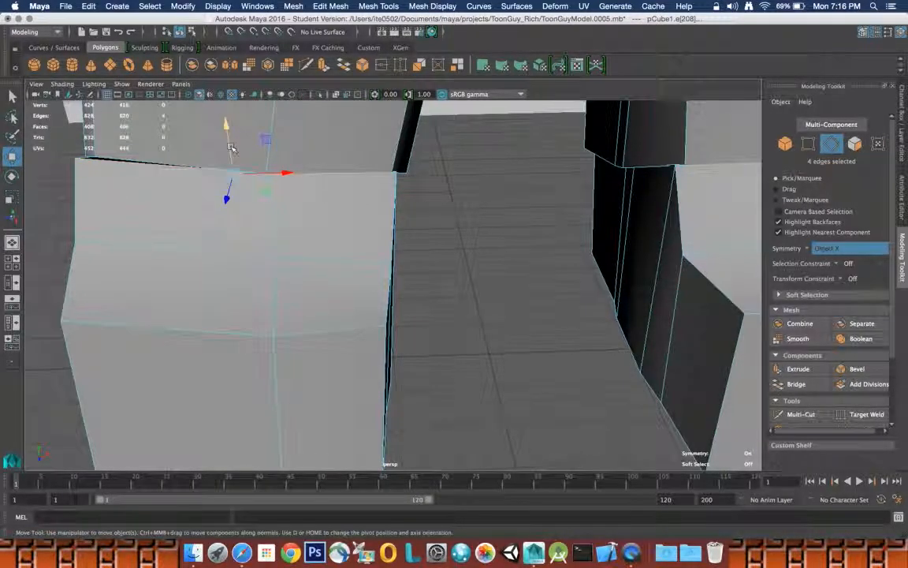
{"action": "mouse_move", "coordinate": [230, 153]}
{"action": "left_mouse_down"}
{"action": "mouse_move", "coordinate": [244, 228]}
{"action": "mouse_move", "coordinate": [241, 155]}
{"action": "left_mouse_up"}
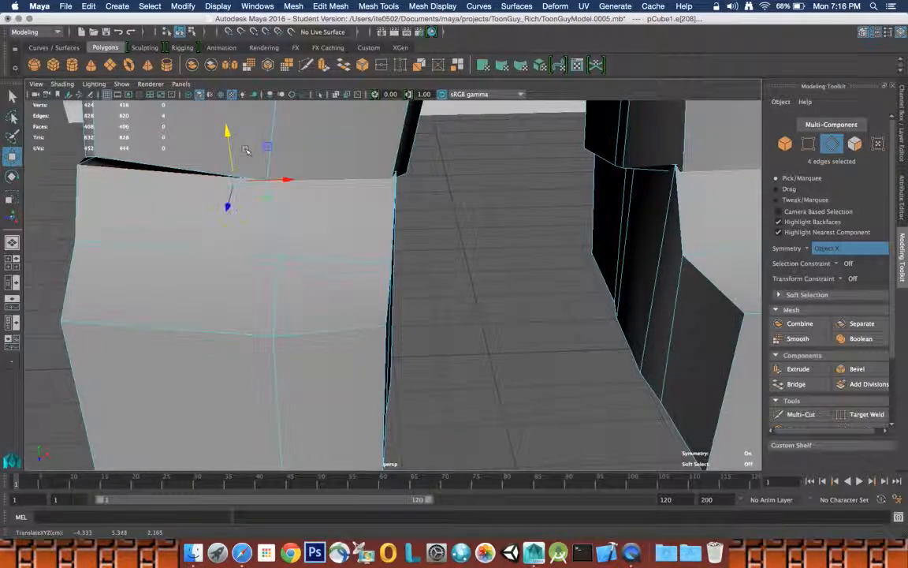
{"action": "key", "text": "z"}
{"action": "key", "text": "z"}
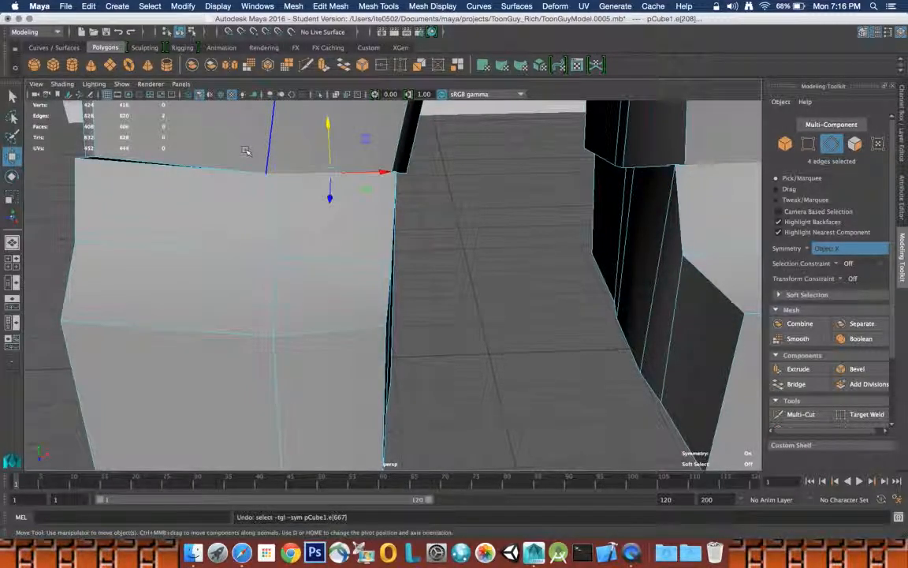
Select the four front ankle seam edges at the tops of the shoes and move them down below the trouser legs.
{"action": "left_click_drag", "start_coordinate": [152, 188], "coordinate": [229, 171], "text": "alt"}
{"action": "left_click", "coordinate": [177, 185]}
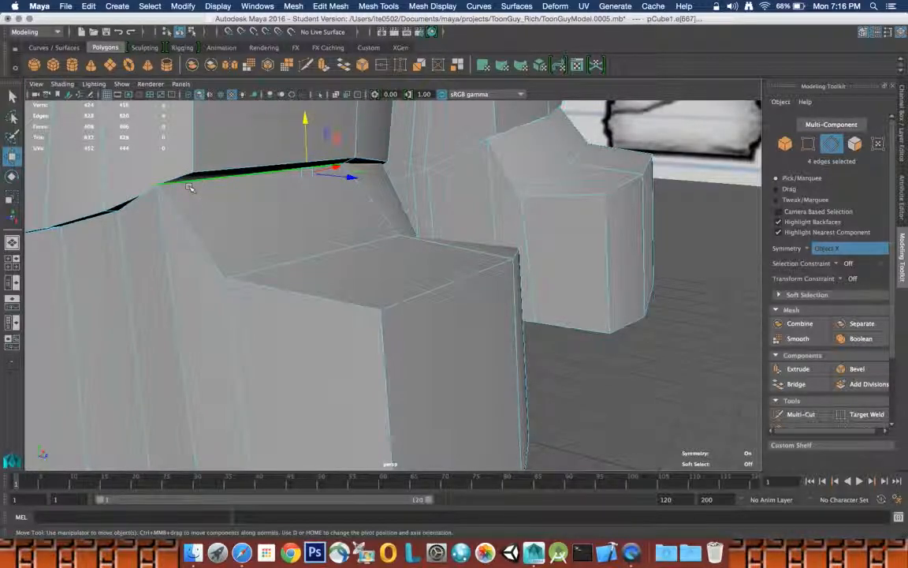
{"action": "mouse_move", "coordinate": [308, 136]}
{"action": "left_mouse_down"}
{"action": "mouse_move", "coordinate": [308, 156]}
{"action": "mouse_move", "coordinate": [308, 146]}
{"action": "left_mouse_up"}
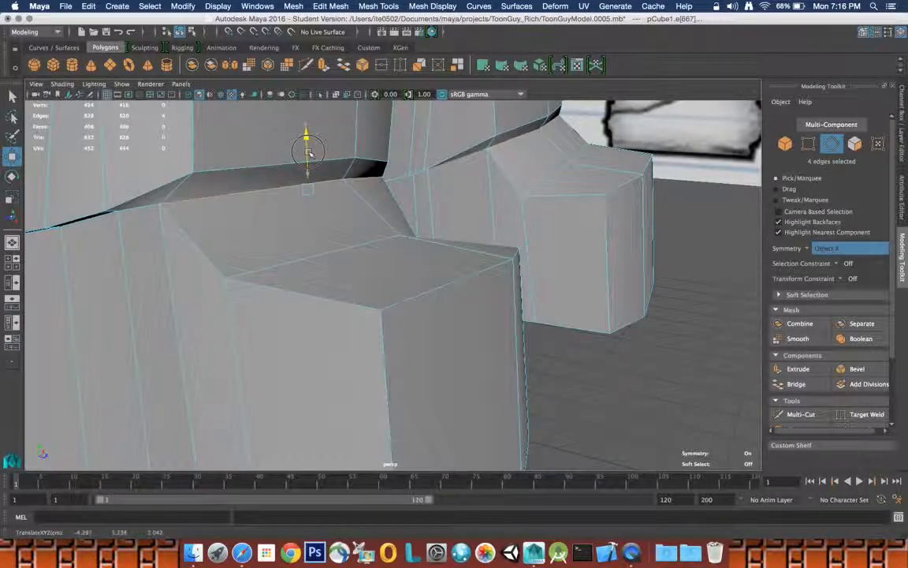
Raise the selected front ankle seam edges slightly, and shift the inner and outer front ankle corner vertices sideways in vertex selection.
{"action": "left_click_drag", "start_coordinate": [314, 144], "coordinate": [315, 141]}
{"action": "left_click_drag", "start_coordinate": [416, 152], "coordinate": [373, 169], "text": "alt"}
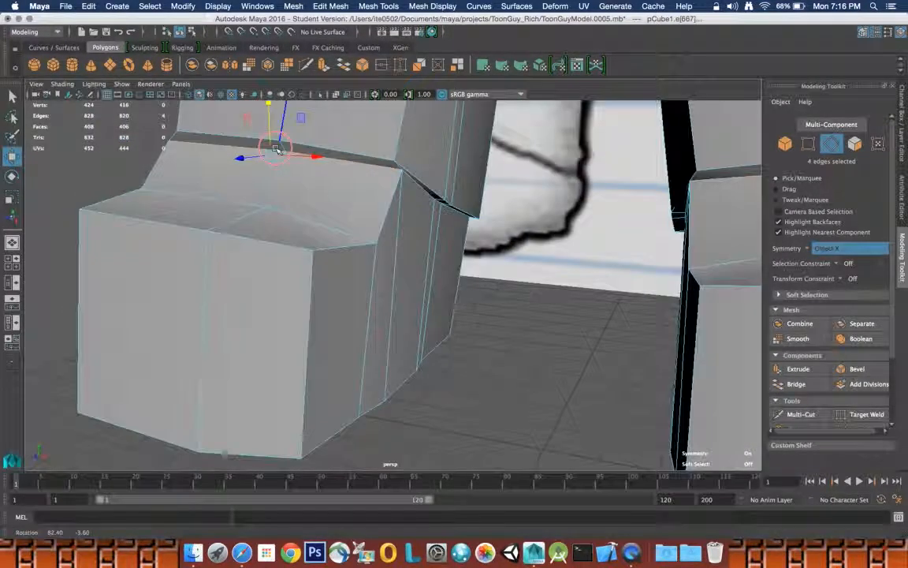
{"action": "right_click", "coordinate": [376, 180]}
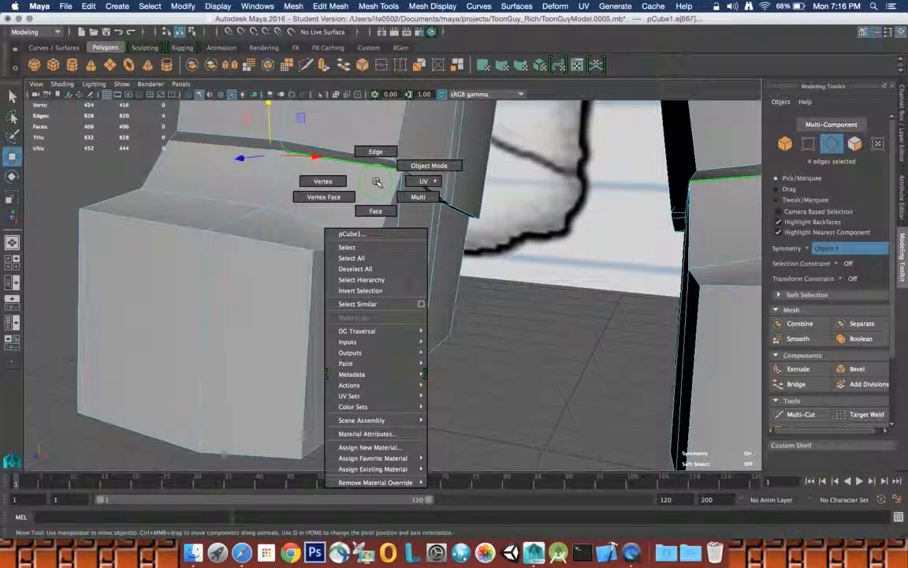
{"action": "left_click", "coordinate": [325, 182]}
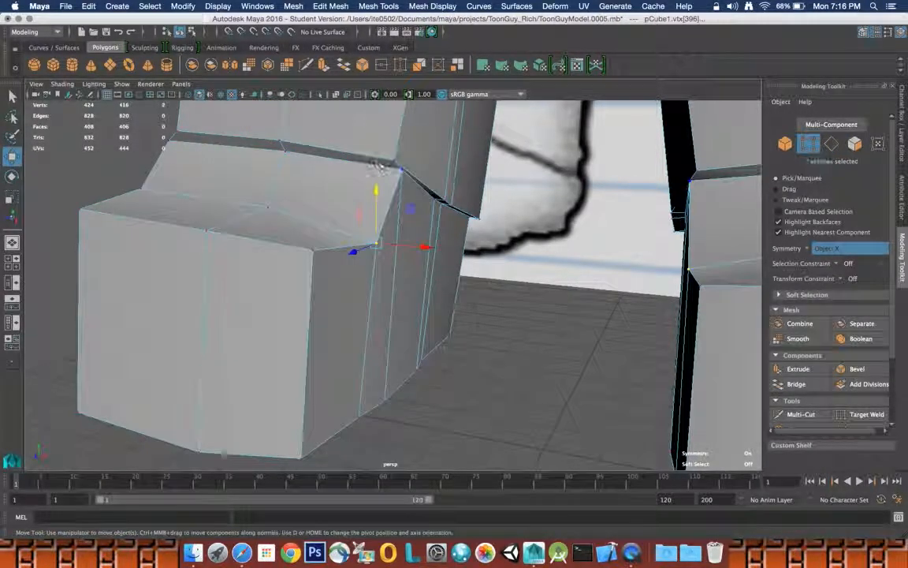
{"action": "left_click", "coordinate": [402, 170]}
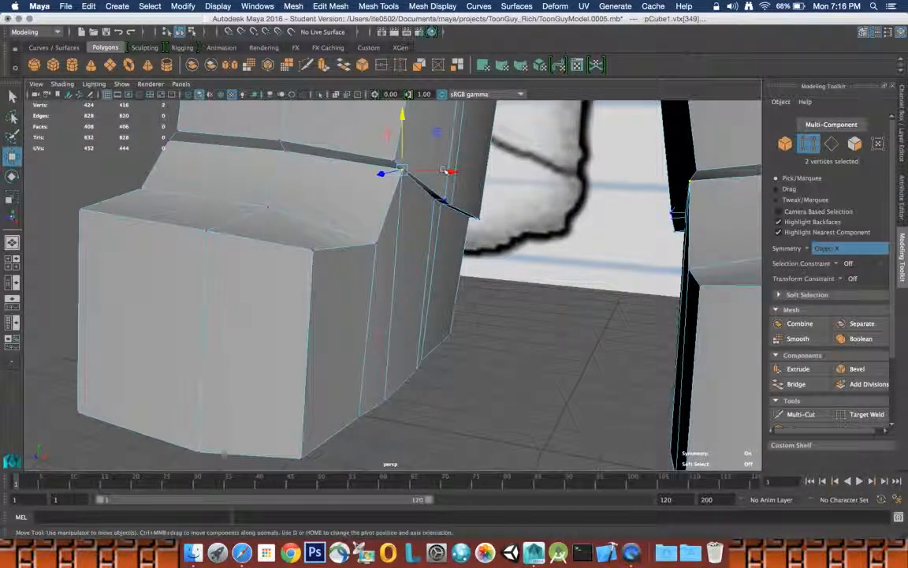
{"action": "left_click_drag", "start_coordinate": [443, 175], "coordinate": [436, 175]}
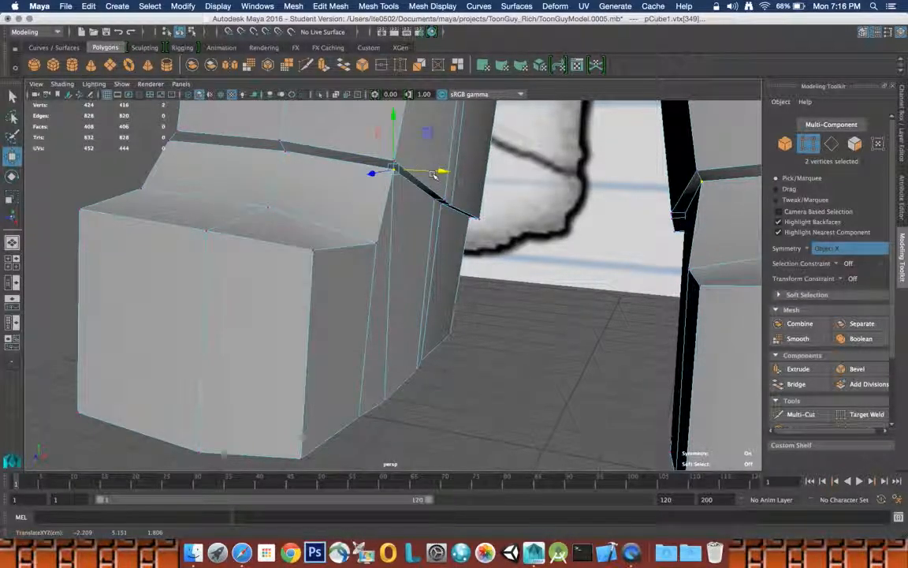
{"action": "left_click_drag", "start_coordinate": [330, 179], "coordinate": [284, 196], "text": "alt"}
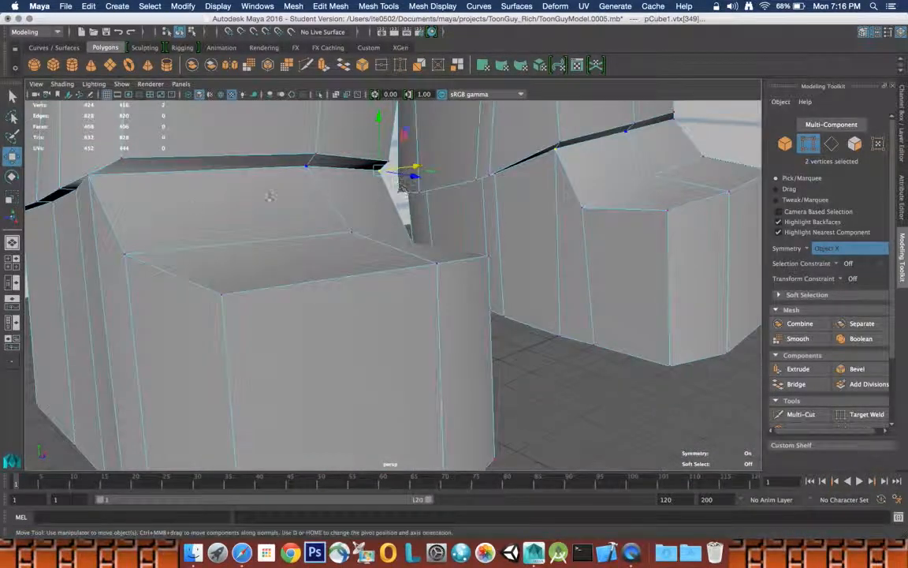
{"action": "left_click", "coordinate": [88, 177]}
{"action": "left_click_drag", "start_coordinate": [128, 173], "coordinate": [62, 162]}
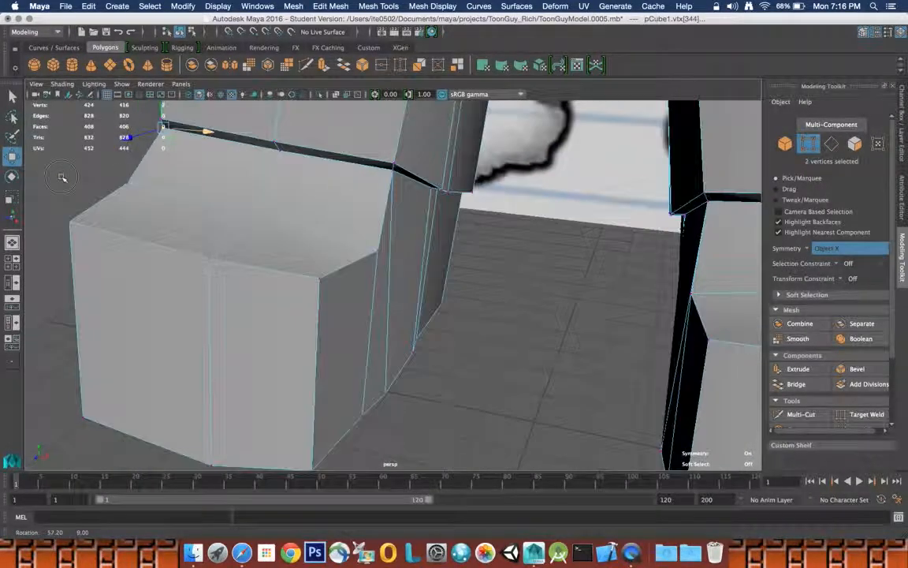
Move the inner instep vertex of each shoe in toward the shoe's centre and adjust the height of the outer instep vertex.
{"action": "left_click", "coordinate": [376, 250]}
{"action": "left_click_drag", "start_coordinate": [405, 254], "coordinate": [391, 250]}
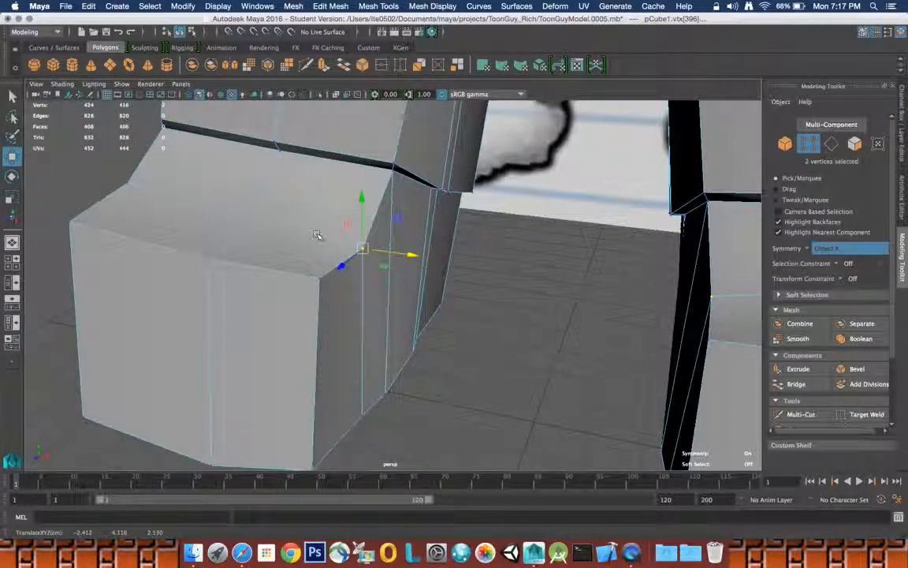
{"action": "left_click", "coordinate": [128, 189]}
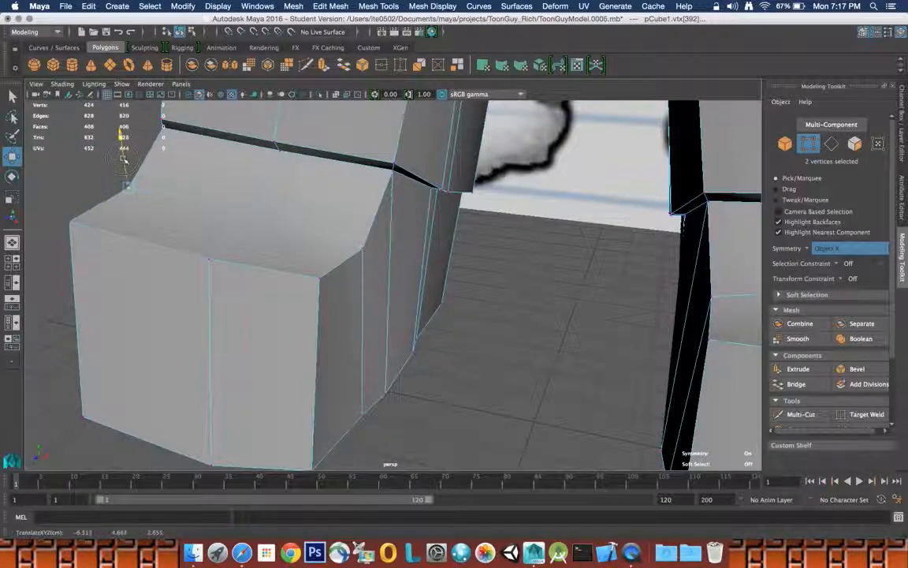
{"action": "left_click_drag", "start_coordinate": [128, 189], "coordinate": [67, 212]}
Lower the upper front corner vertices of the shoe toes, on the outer and inner sides.
{"action": "left_click", "coordinate": [70, 221]}
{"action": "left_click", "coordinate": [321, 279]}
{"action": "left_click_drag", "start_coordinate": [318, 243], "coordinate": [318, 258]}
Activate the Select tool, clear the vertex selection and switch the body mesh to face selection.
{"action": "left_click_drag", "start_coordinate": [225, 237], "coordinate": [302, 231], "text": "alt"}
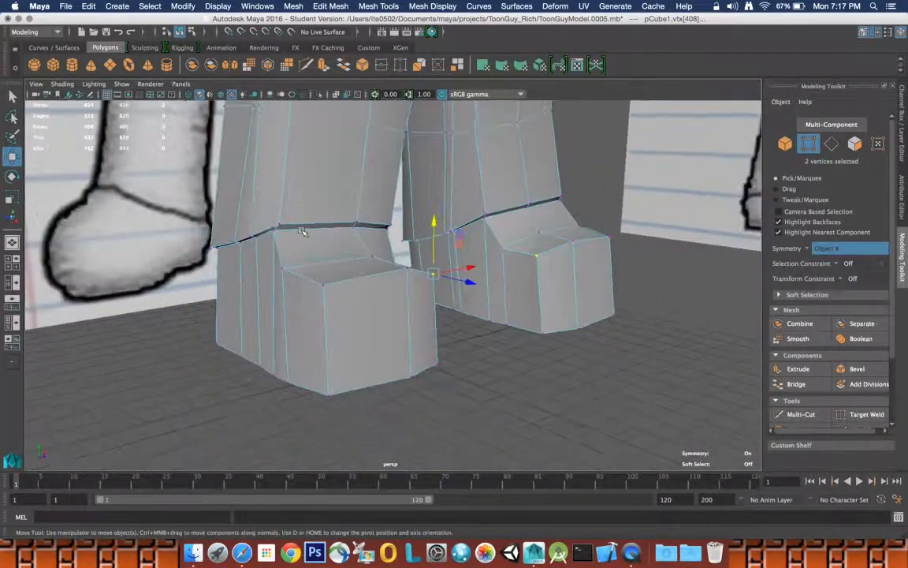
{"action": "scroll", "coordinate": [302, 231], "scroll_direction": "down", "scroll_amount": 6}
{"action": "mouse_move", "coordinate": [383, 218]}
{"action": "left_mouse_down", "text": "alt"}
{"action": "mouse_move", "coordinate": [465, 236]}
{"action": "mouse_move", "coordinate": [362, 214]}
{"action": "mouse_move", "coordinate": [374, 212]}
{"action": "left_mouse_up", "text": "alt"}
{"action": "left_click", "coordinate": [11, 96]}
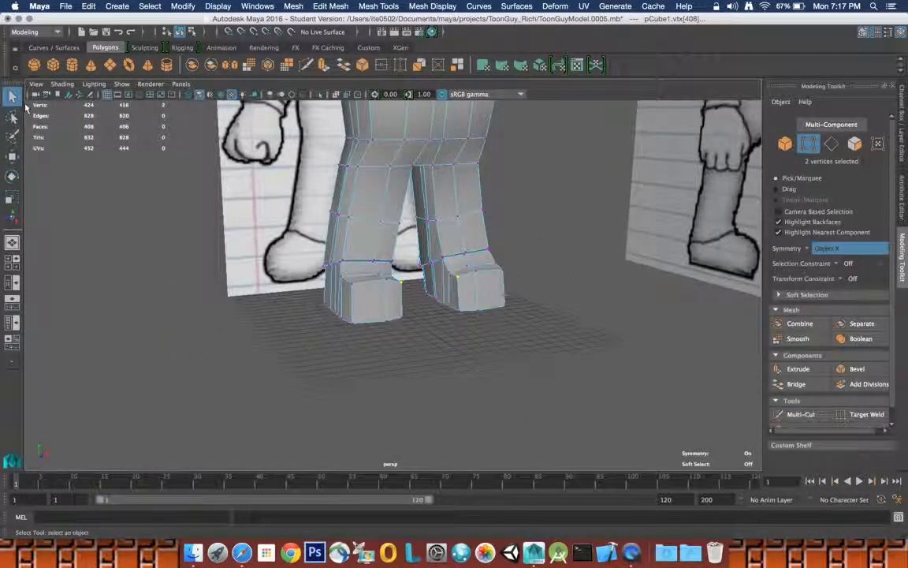
{"action": "left_click", "coordinate": [133, 211]}
{"action": "left_click_drag", "start_coordinate": [488, 254], "coordinate": [509, 268], "text": "alt"}
{"action": "scroll", "coordinate": [495, 256], "scroll_direction": "down", "scroll_amount": 8}
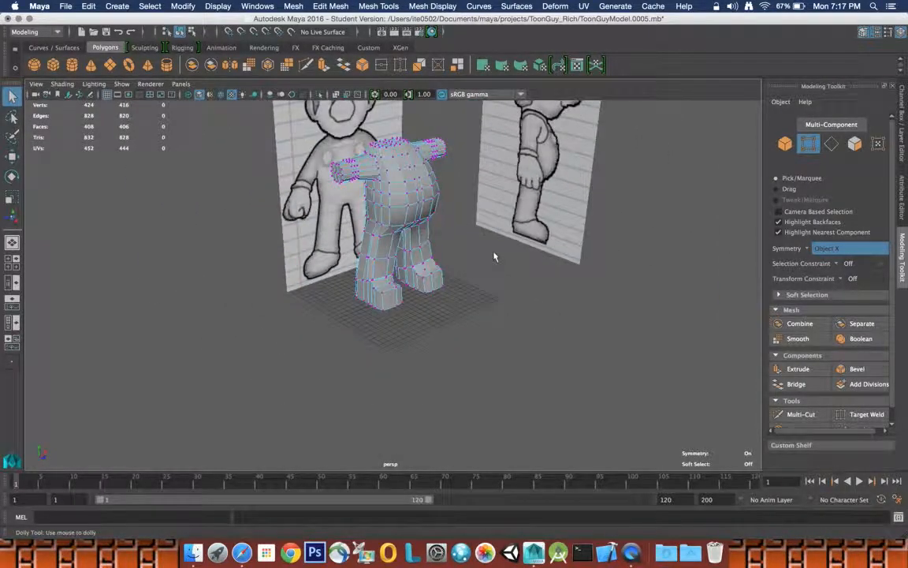
{"action": "right_click_drag", "start_coordinate": [451, 227], "coordinate": [448, 250]}
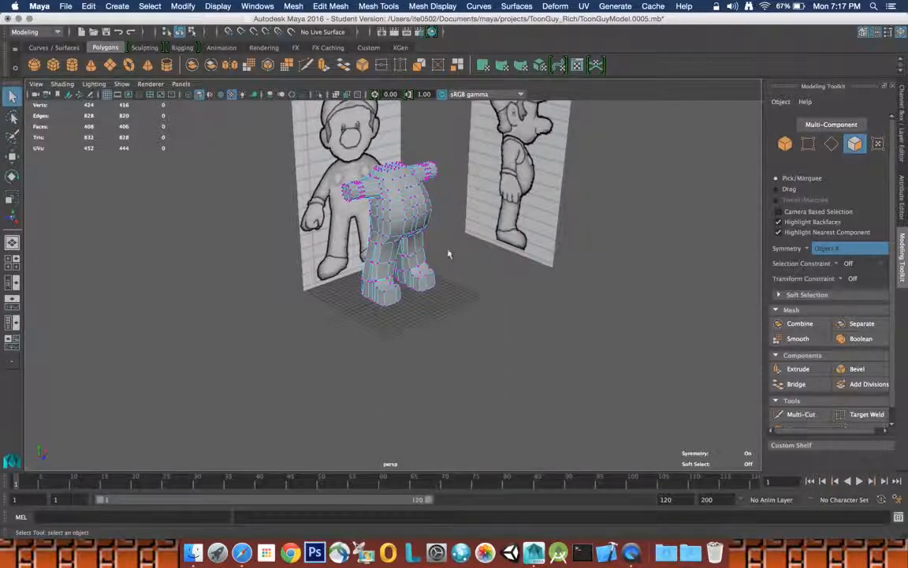
{"action": "left_click", "coordinate": [452, 217]}
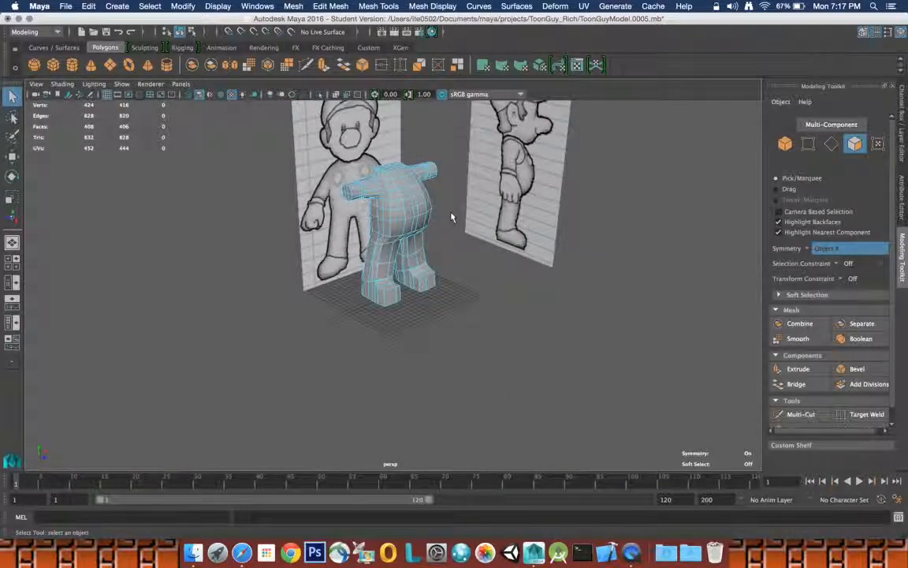
{"action": "left_click_drag", "start_coordinate": [444, 237], "coordinate": [462, 230], "text": "alt"}
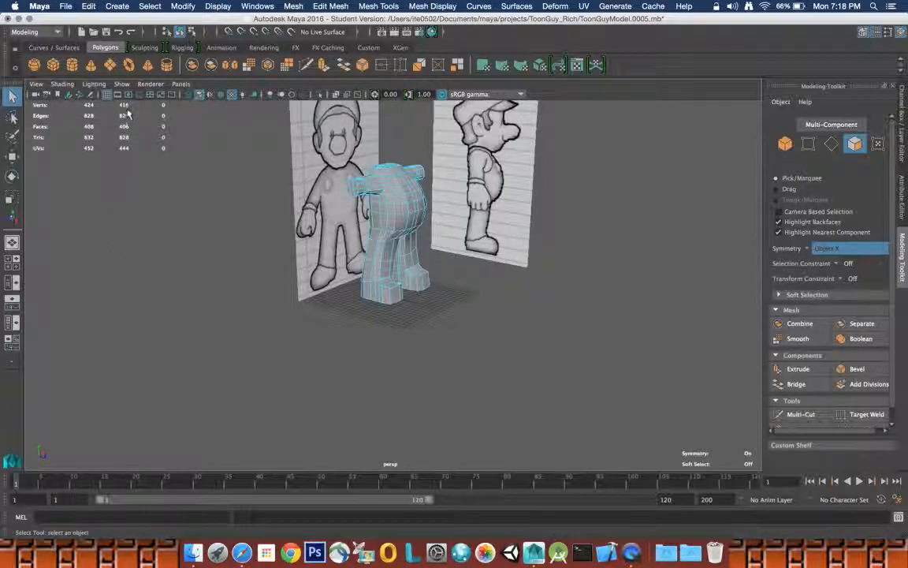
Save the scene as a new incremented version and accept the student version notice.
{"action": "left_click", "coordinate": [65, 5]}
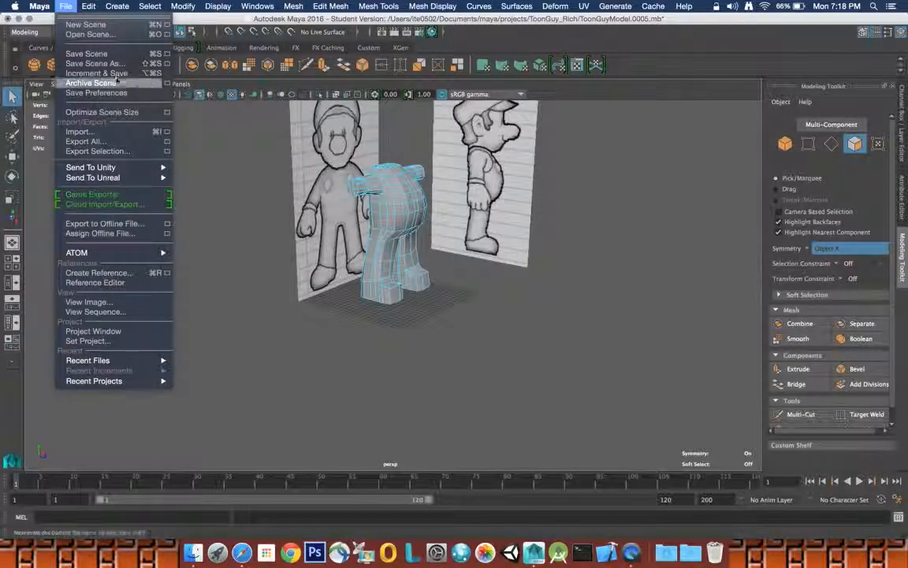
{"action": "left_click", "coordinate": [115, 73]}
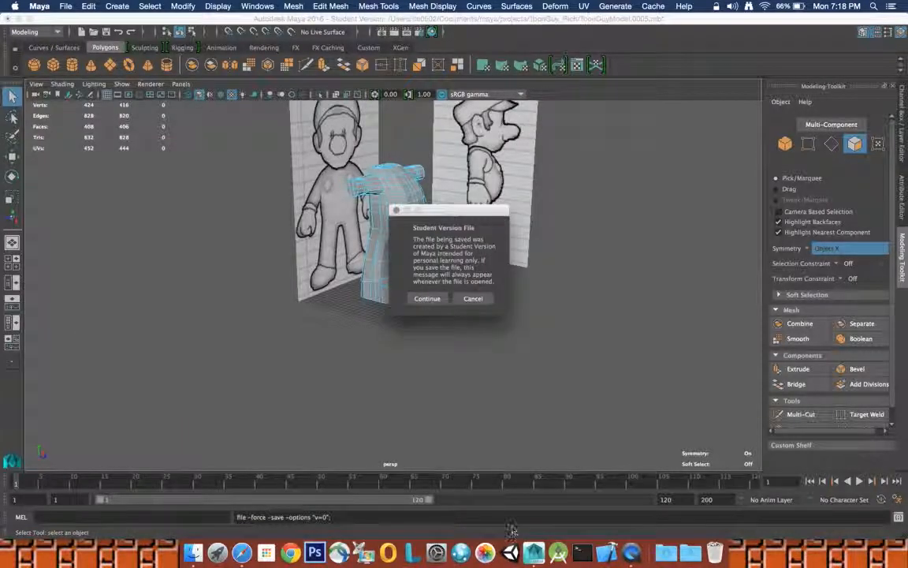
{"action": "left_click", "coordinate": [425, 300]}
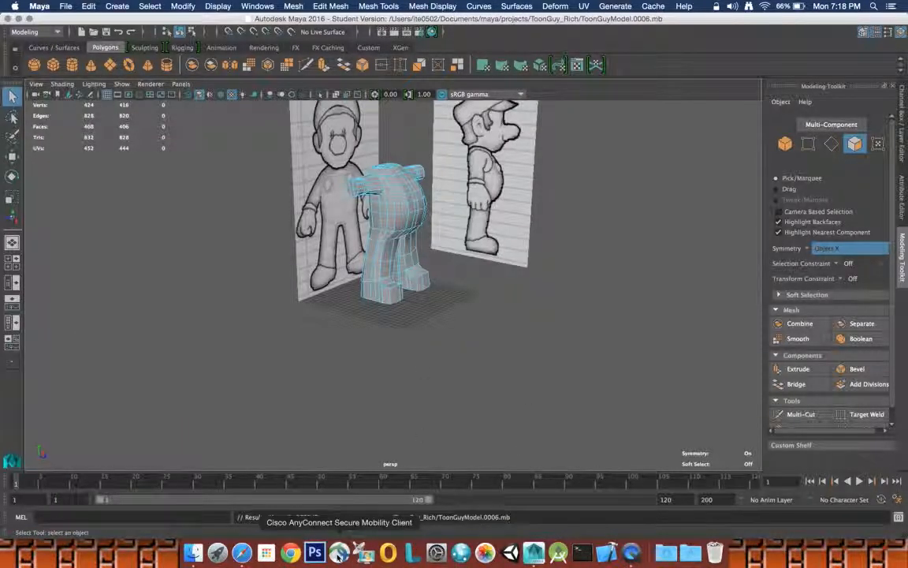